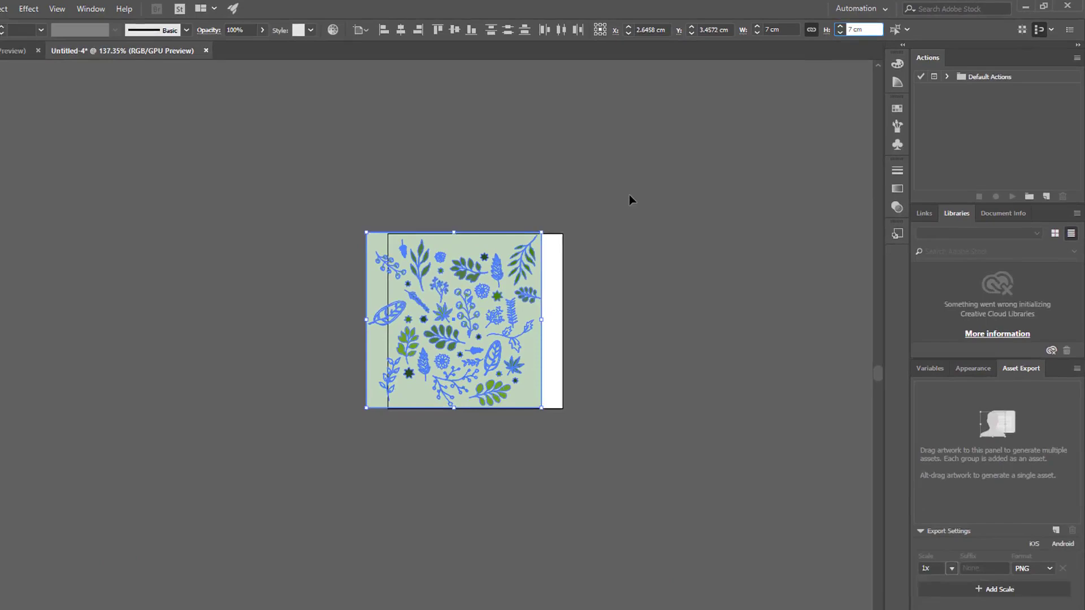
Move the complete 7 × 7 cm botanical artwork so that it covers the artboard
{"action": "left_click", "coordinate": [629, 194]}
{"action": "key", "text": "ctrl+a"}
{"action": "key", "text": "z"}
{"action": "left_click_drag", "start_coordinate": [555, 316], "coordinate": [658, 343]}
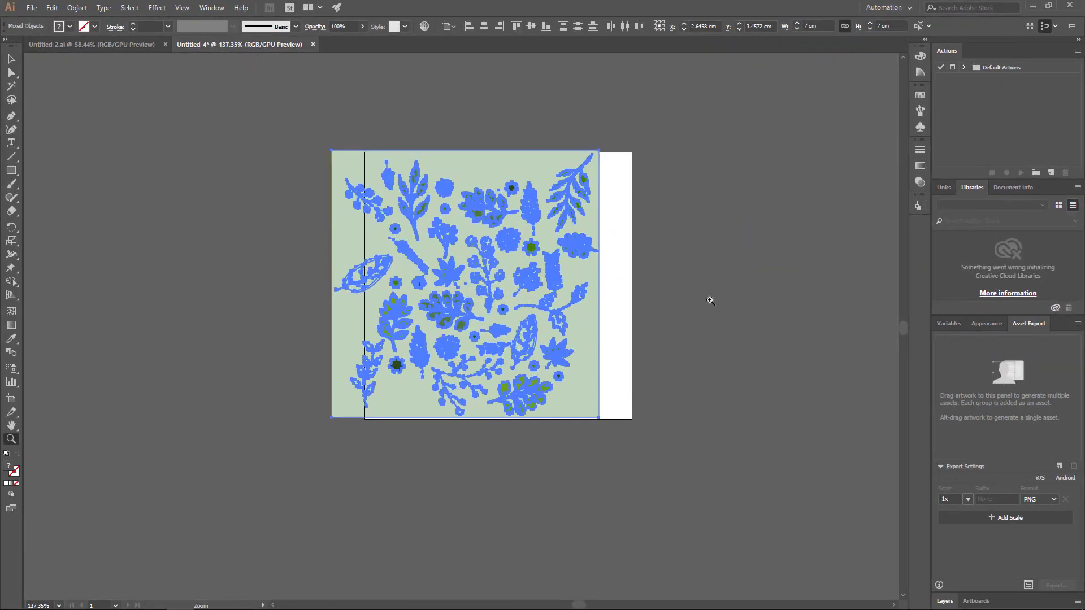
{"action": "key", "text": "v"}
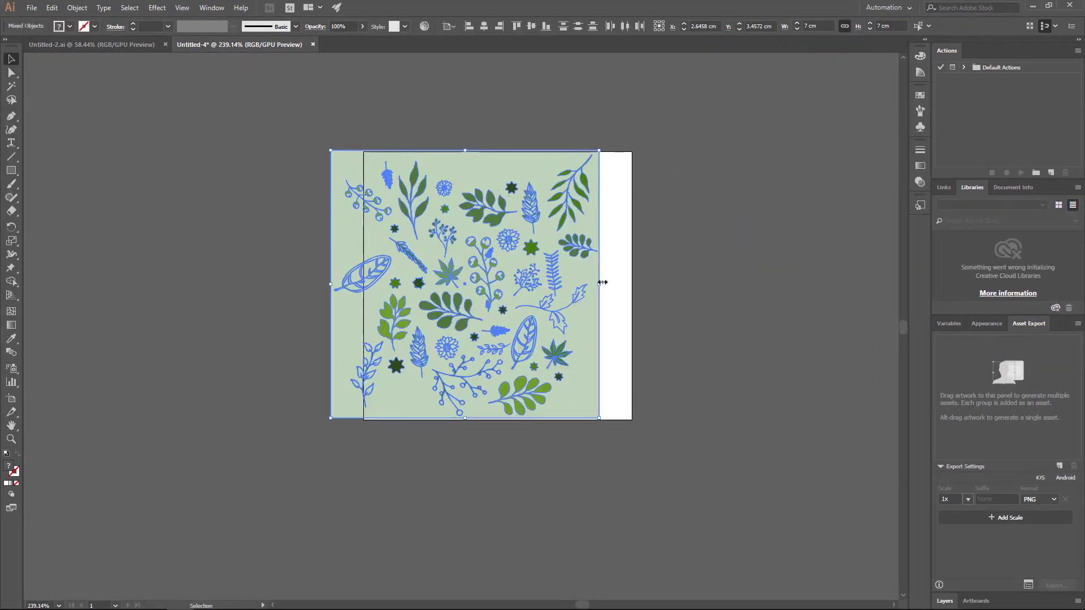
{"action": "left_click_drag", "start_coordinate": [593, 283], "coordinate": [625, 283]}
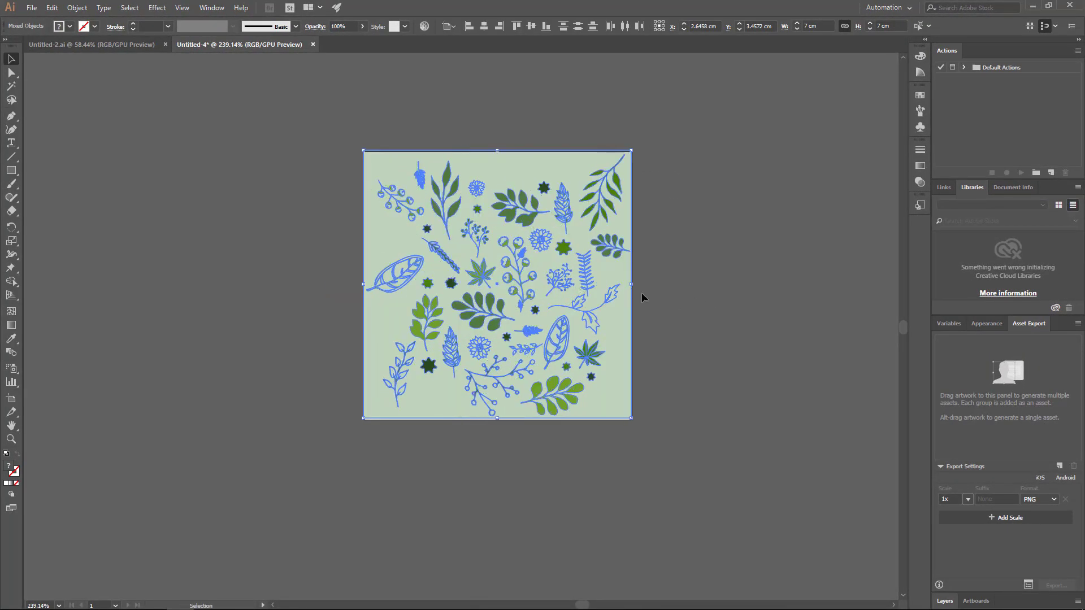
{"action": "left_click", "coordinate": [666, 299]}
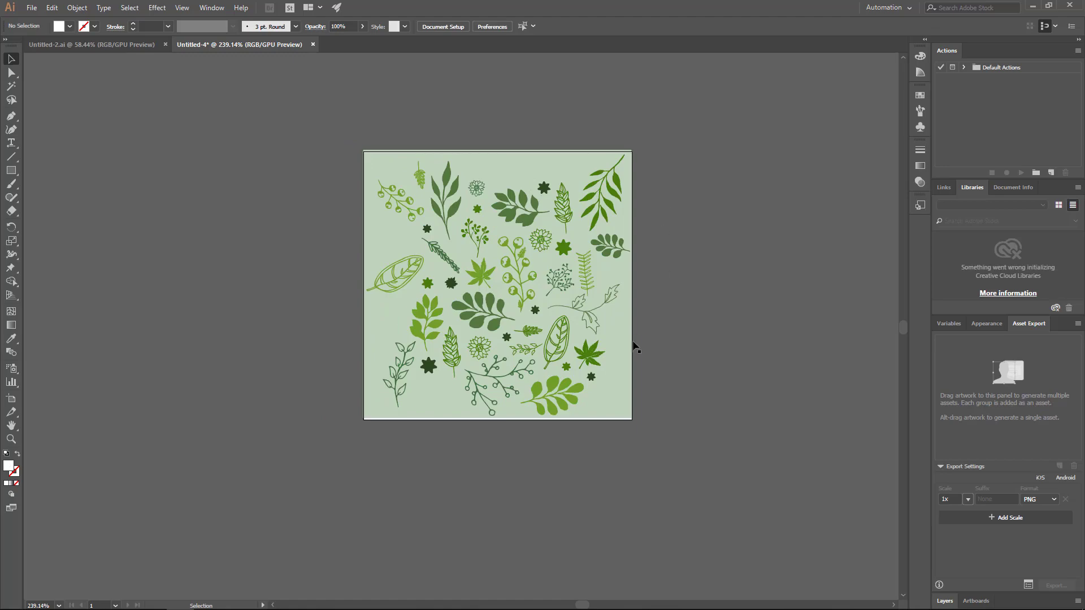
Move the pale green background square off to the artboard's left, and scale the plant artwork up slightly past the artboard edges
{"action": "left_click_drag", "start_coordinate": [632, 344], "coordinate": [292, 327]}
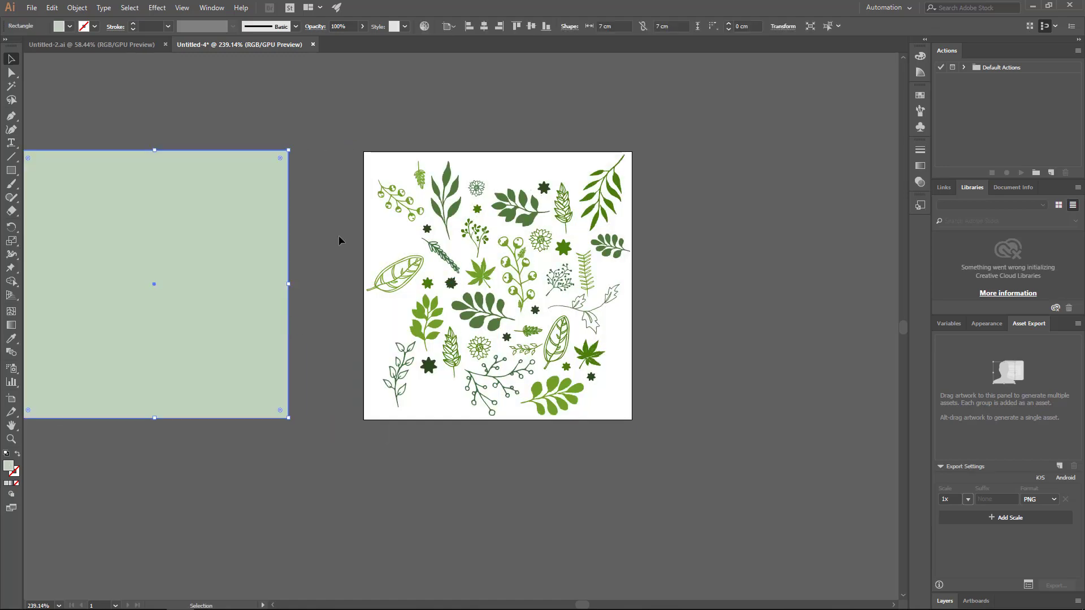
{"action": "left_click", "coordinate": [553, 368]}
{"action": "left_click_drag", "start_coordinate": [633, 286], "coordinate": [645, 288]}
{"action": "left_click", "coordinate": [677, 295]}
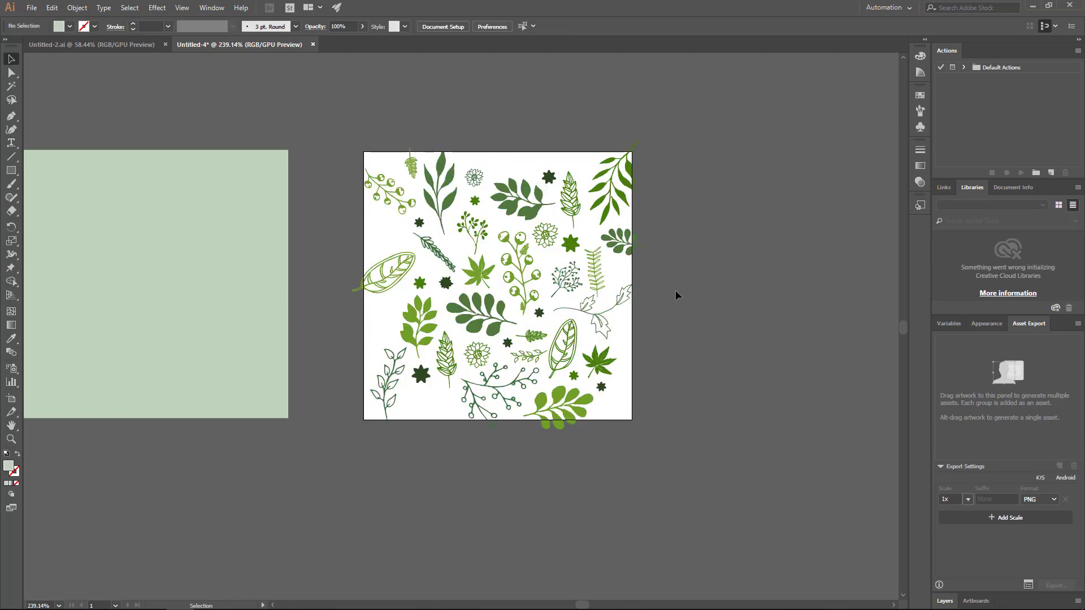
Enlarge the outlined leaf so it extends farther over the artboard's left edge, and adjust the outlined sprig in the lower-left corner
{"action": "left_click_drag", "start_coordinate": [569, 263], "coordinate": [618, 276]}
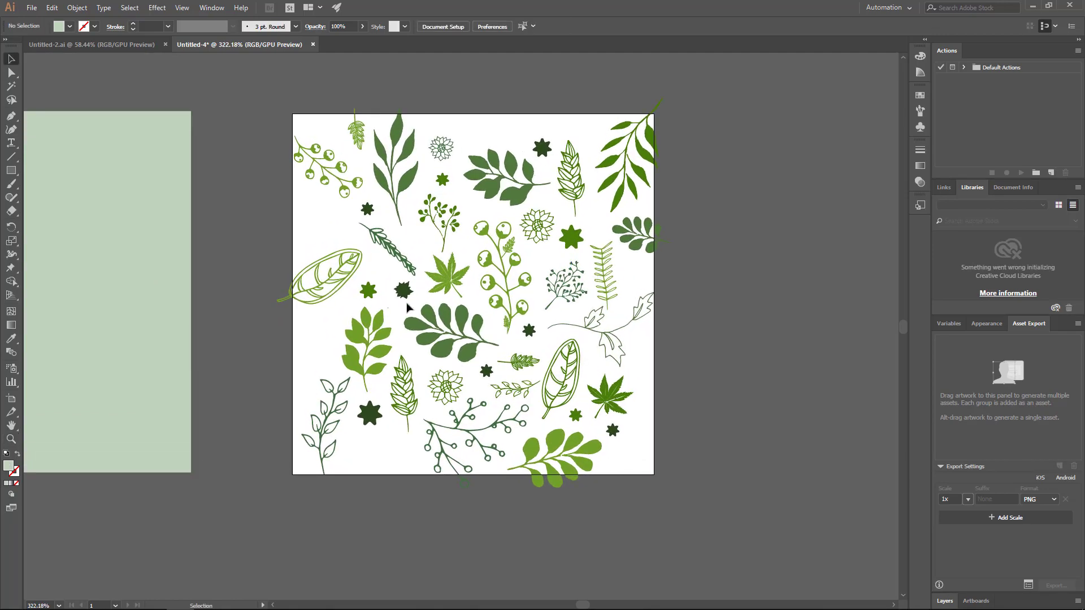
{"action": "left_click", "coordinate": [342, 269]}
{"action": "left_click_drag", "start_coordinate": [286, 311], "coordinate": [289, 334]}
{"action": "left_click_drag", "start_coordinate": [333, 416], "coordinate": [331, 418]}
{"action": "left_click_drag", "start_coordinate": [300, 481], "coordinate": [302, 485]}
{"action": "left_click", "coordinate": [362, 452]}
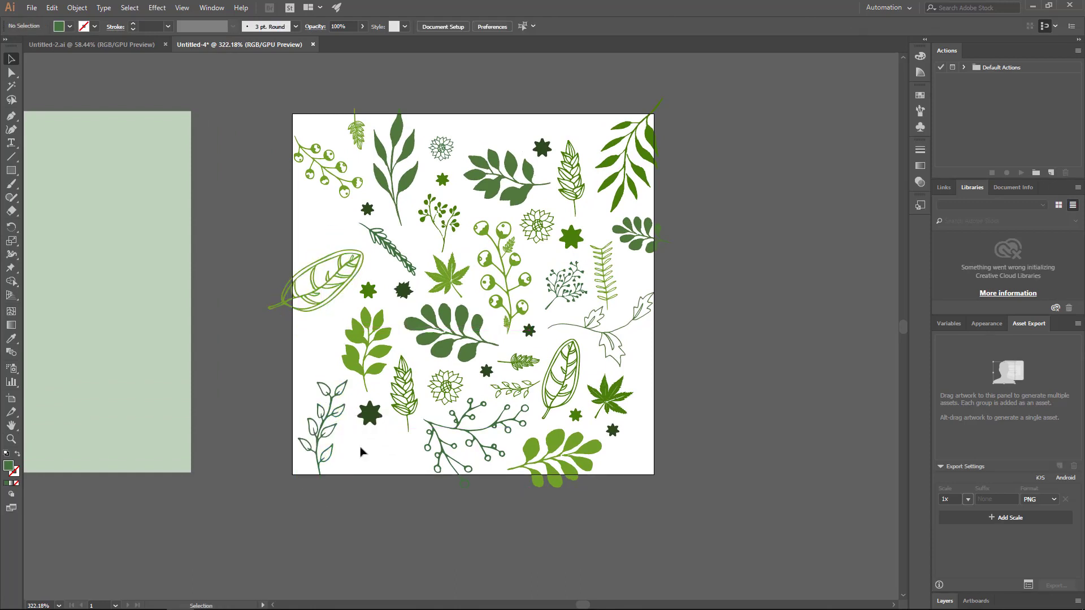
Enlarge the tall leaf sprig, small outlined sprig and berry branch so they overlap the artboard's top and left edges
{"action": "left_click_drag", "start_coordinate": [397, 142], "coordinate": [397, 142]}
{"action": "left_click_drag", "start_coordinate": [400, 105], "coordinate": [340, 112]}
{"action": "left_click", "coordinate": [357, 130]}
{"action": "left_click", "coordinate": [300, 157]}
{"action": "left_click_drag", "start_coordinate": [281, 148], "coordinate": [261, 139]}
Reposition the branch in the artboard's upper-right corner and extend the dark leafy sprig farther across the right edge
{"action": "left_click_drag", "start_coordinate": [618, 155], "coordinate": [616, 133]}
{"action": "left_click_drag", "start_coordinate": [629, 230], "coordinate": [646, 223]}
{"action": "left_click_drag", "start_coordinate": [626, 208], "coordinate": [607, 198]}
{"action": "left_click", "coordinate": [671, 315]}
Copy the small outlined sprig and a small dark star into the gap below the large dark star
{"action": "left_click_drag", "start_coordinate": [378, 375], "coordinate": [393, 508]}
{"action": "key", "text": "ctrl+z"}
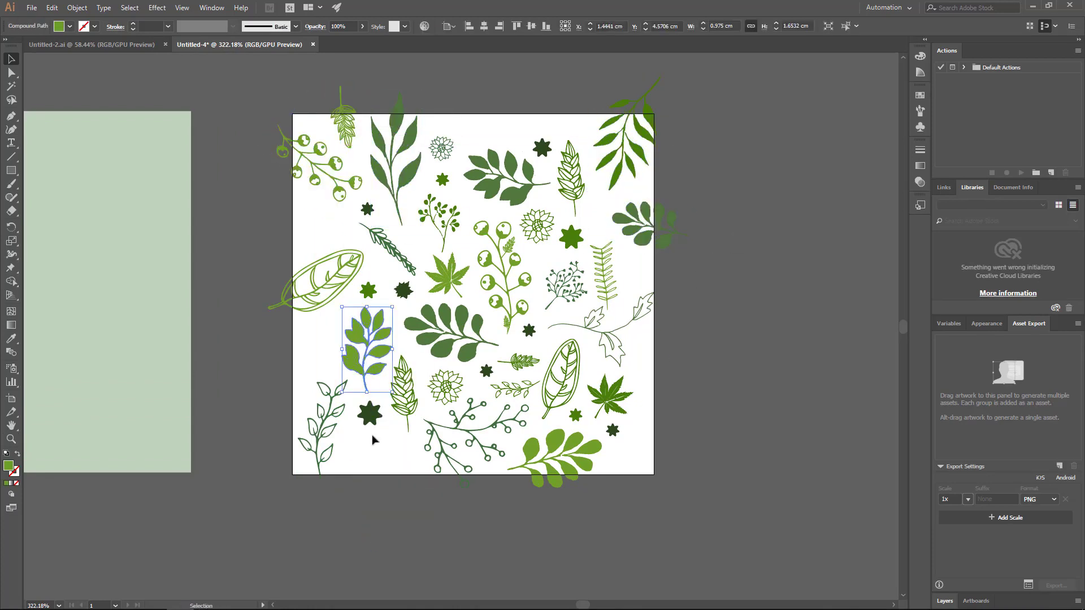
{"action": "scroll", "coordinate": [373, 437], "scroll_direction": "down", "scroll_amount": 1}
{"action": "left_click_drag", "start_coordinate": [519, 349], "coordinate": [377, 399]}
{"action": "left_click", "coordinate": [390, 419]}
{"action": "left_click_drag", "start_coordinate": [487, 332], "coordinate": [400, 411]}
{"action": "left_click", "coordinate": [380, 420]}
Place a smaller, rotated copy of the outlined leaf across the artboard's bottom edge near the lower-right corner
{"action": "left_click_drag", "start_coordinate": [319, 243], "coordinate": [293, 315]}
{"action": "left_click_drag", "start_coordinate": [354, 281], "coordinate": [324, 385]}
{"action": "left_click_drag", "start_coordinate": [288, 333], "coordinate": [643, 446]}
{"action": "left_click", "coordinate": [655, 455]}
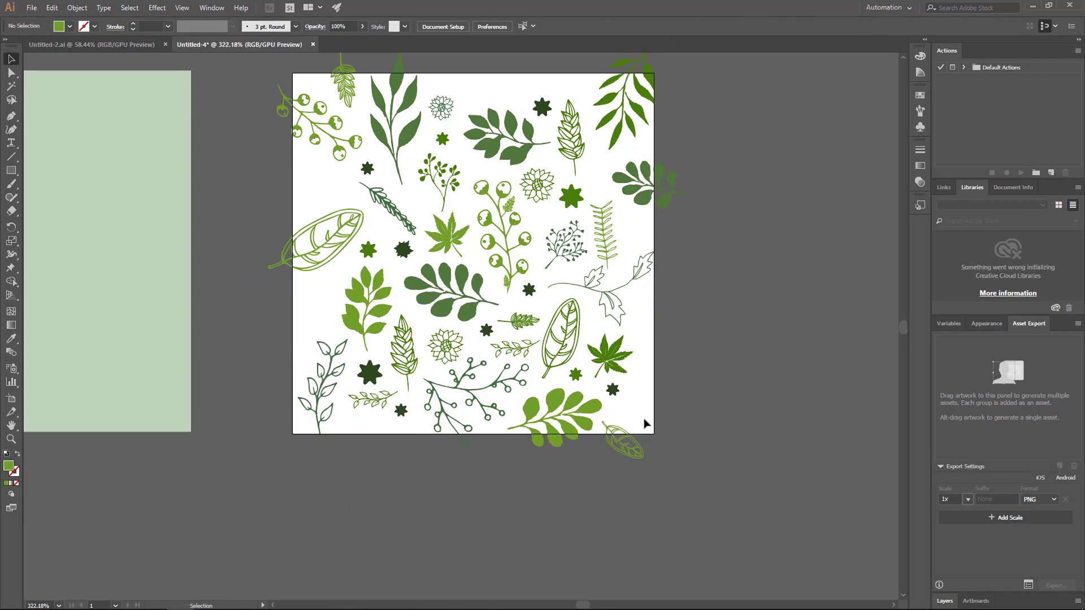
Enlarge the berry twig and the light green leafy sprig at the bottom edge, and shift the small dark star beside them
{"action": "scroll", "coordinate": [621, 446], "scroll_direction": "up", "scroll_amount": 1}
{"action": "mouse_move", "coordinate": [450, 438]}
{"action": "left_mouse_down"}
{"action": "mouse_move", "coordinate": [444, 476]}
{"action": "mouse_move", "coordinate": [444, 436]}
{"action": "left_mouse_up"}
{"action": "left_click_drag", "start_coordinate": [401, 451], "coordinate": [394, 457]}
{"action": "left_click", "coordinate": [407, 455]}
Fill gaps in the upper half by adding copies of the fern sprig and small flower and adjusting the neighbouring leafy sprig
{"action": "left_click", "coordinate": [511, 183]}
{"action": "left_click_drag", "start_coordinate": [507, 148], "coordinate": [509, 157]}
{"action": "left_click", "coordinate": [582, 259]}
{"action": "left_click_drag", "start_coordinate": [601, 267], "coordinate": [610, 229], "text": "alt"}
{"action": "left_click", "coordinate": [436, 192]}
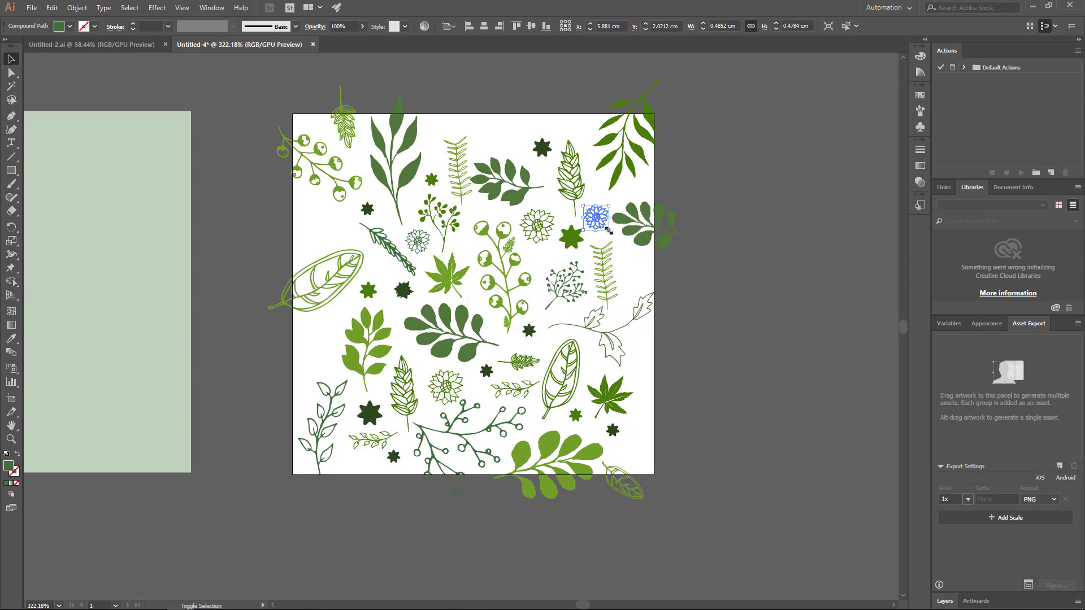
{"action": "left_click", "coordinate": [604, 233]}
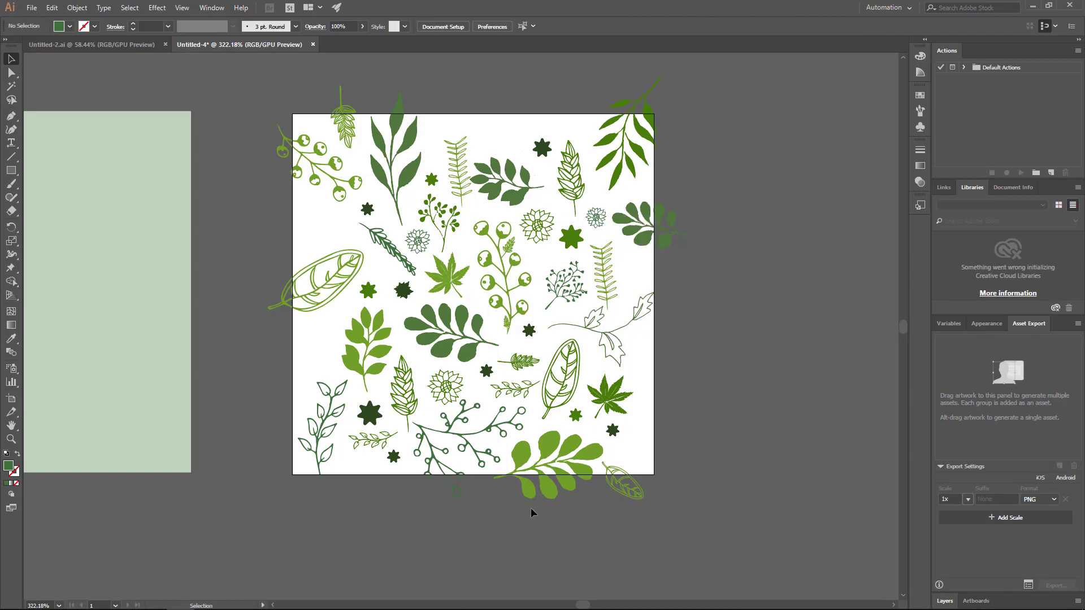
Apply a Transform effect with a vertical move of -7 cm to the light green leafy sprig crossing the bottom edge
{"action": "left_click_drag", "start_coordinate": [536, 469], "coordinate": [538, 466]}
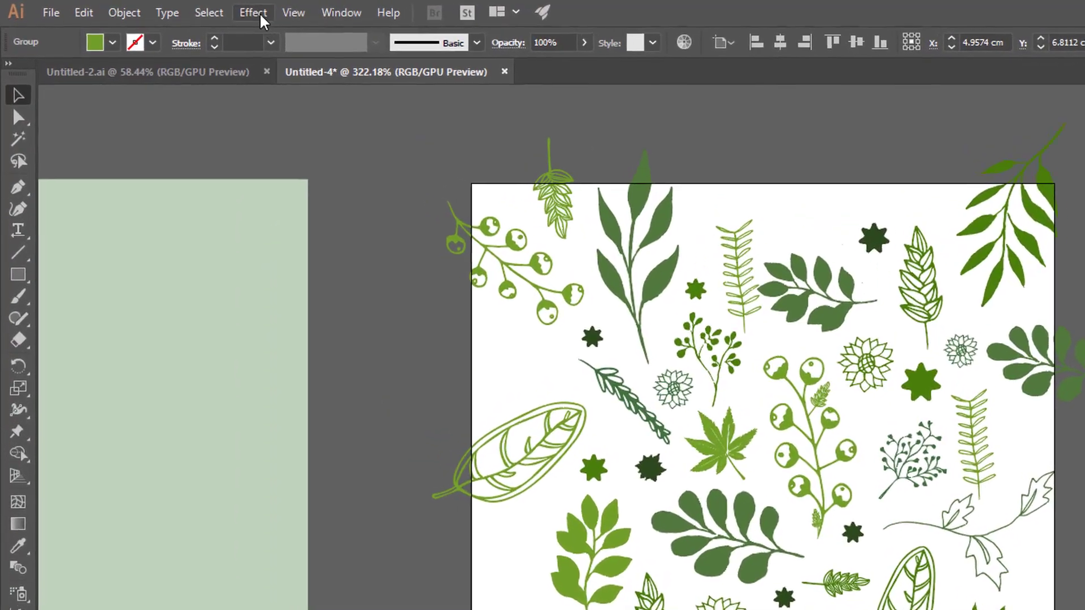
{"action": "left_click", "coordinate": [157, 7]}
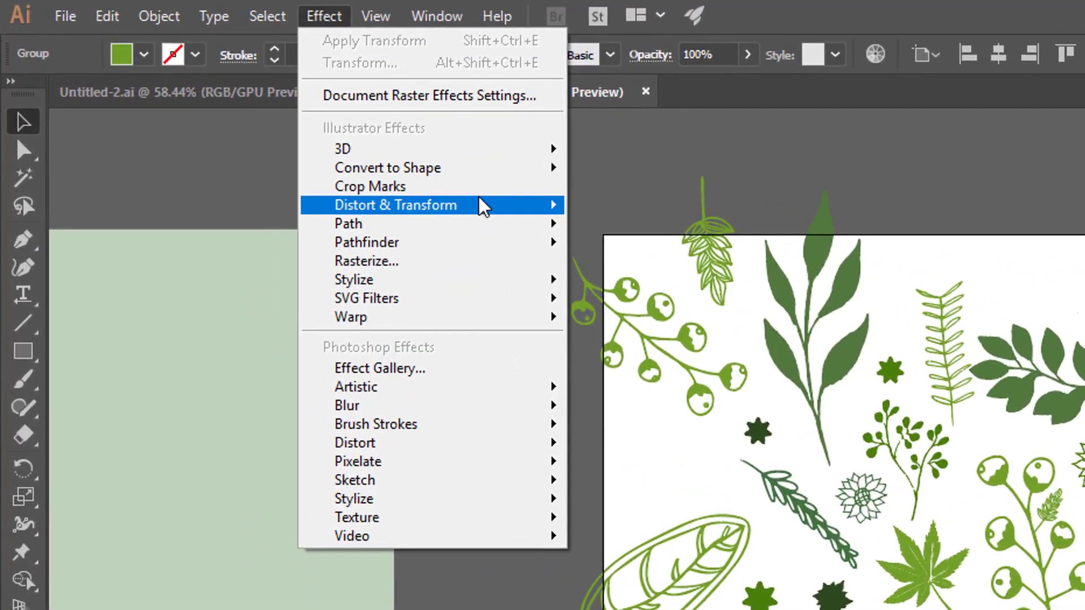
{"action": "mouse_move", "coordinate": [455, 194]}
{"action": "left_click", "coordinate": [593, 268]}
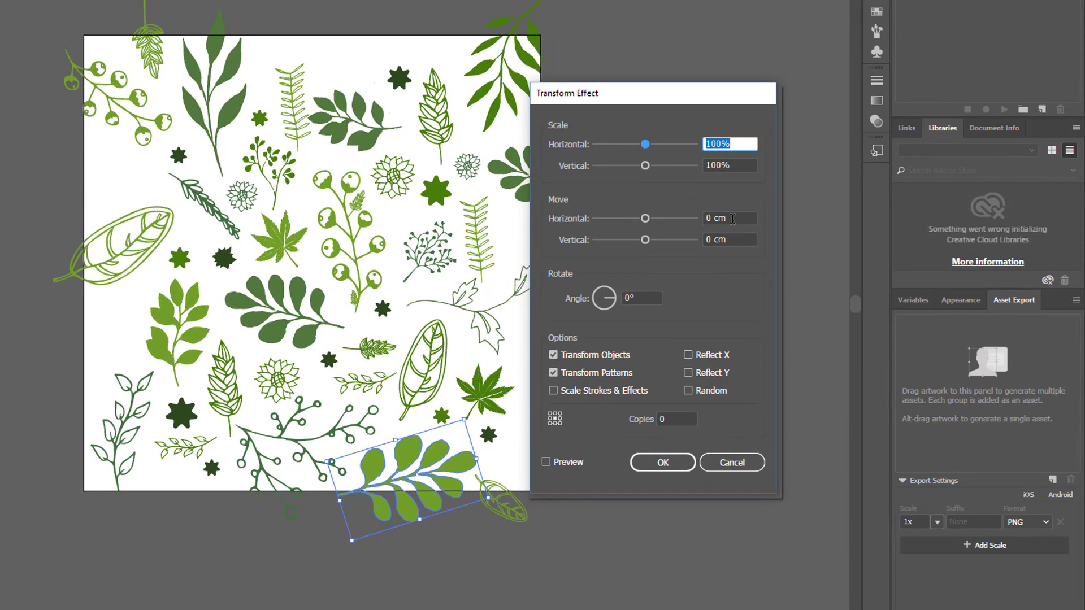
{"action": "left_click", "coordinate": [737, 240]}
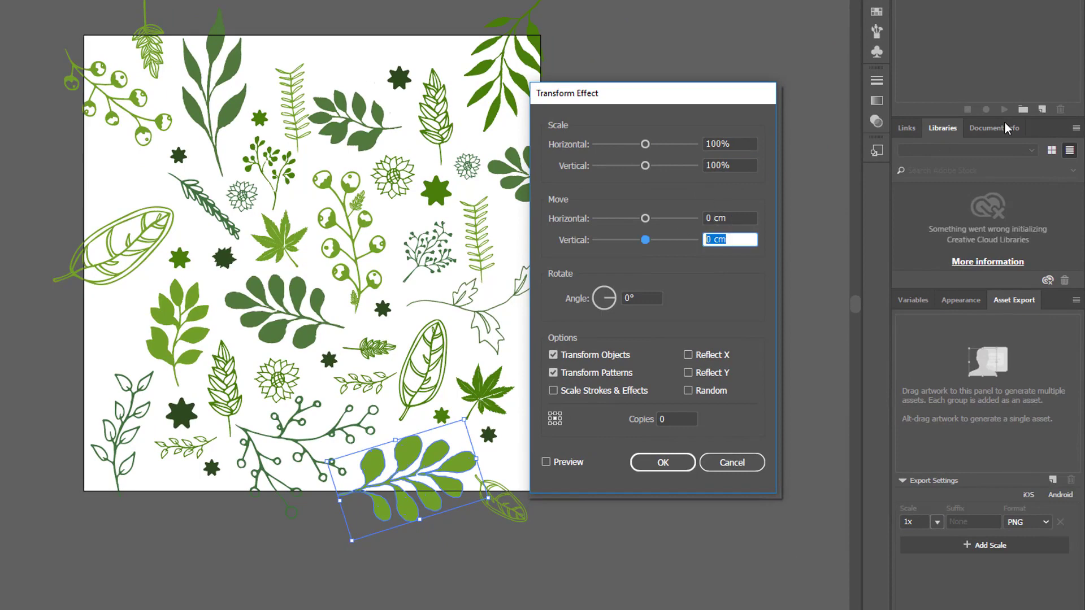
{"action": "type", "text": "-7"}
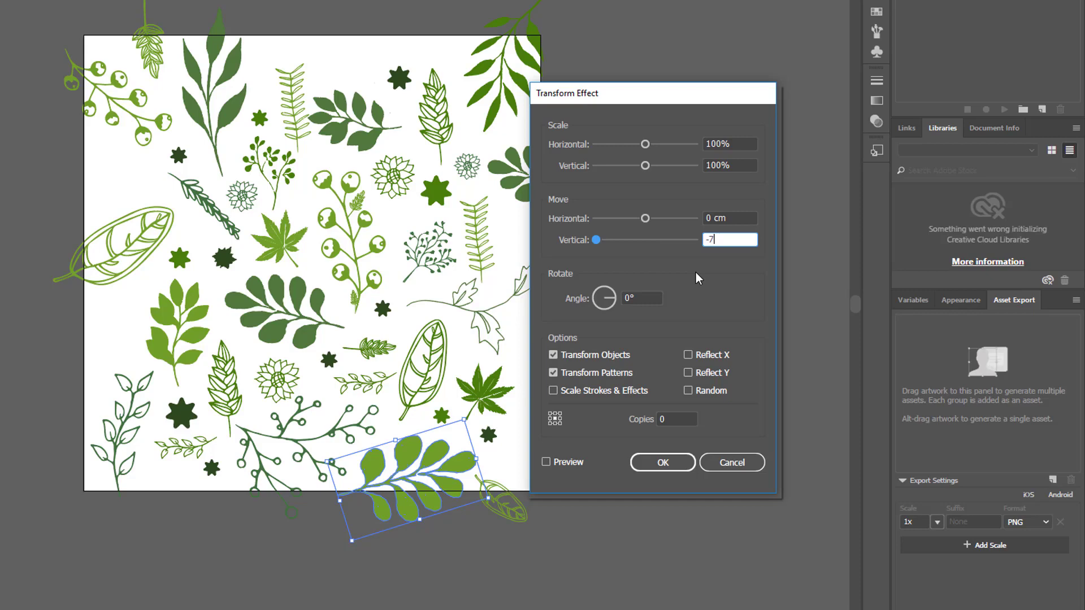
{"action": "left_click", "coordinate": [662, 463]}
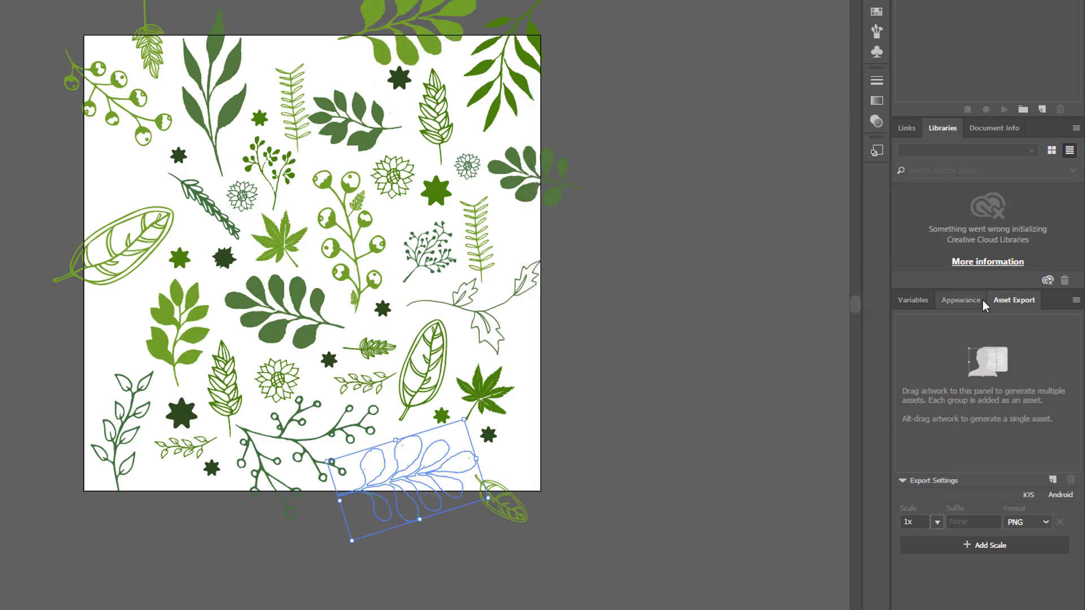
Edit the bottom sprig's Transform effect to make 1 copy, with Preview enabled
{"action": "left_click", "coordinate": [966, 300]}
{"action": "left_click", "coordinate": [948, 361]}
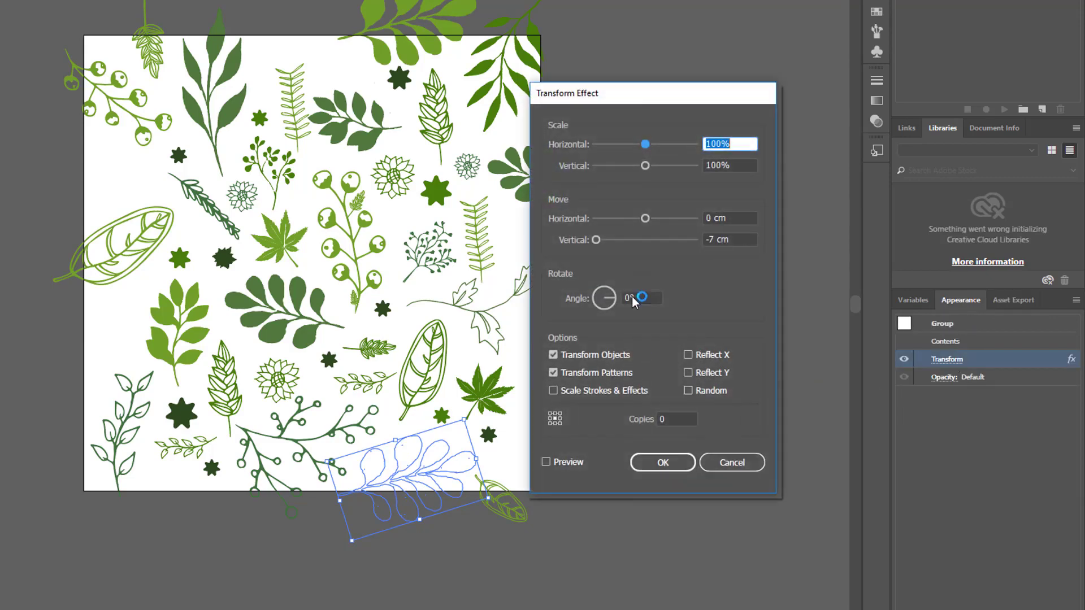
{"action": "left_click_drag", "start_coordinate": [626, 100], "coordinate": [706, 37]}
{"action": "left_click", "coordinate": [626, 399]}
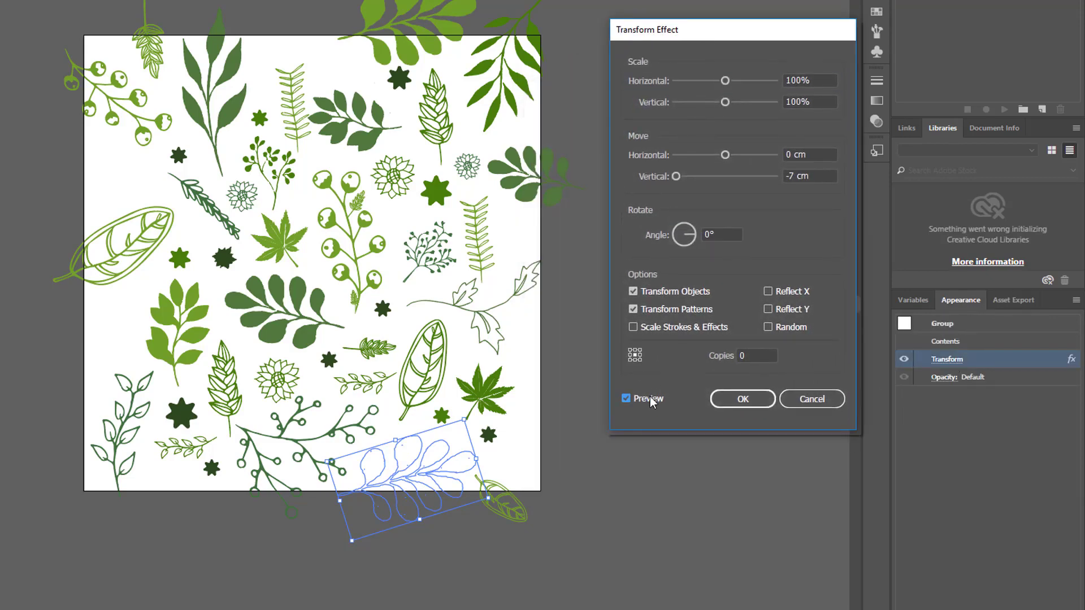
{"action": "type", "text": "1"}
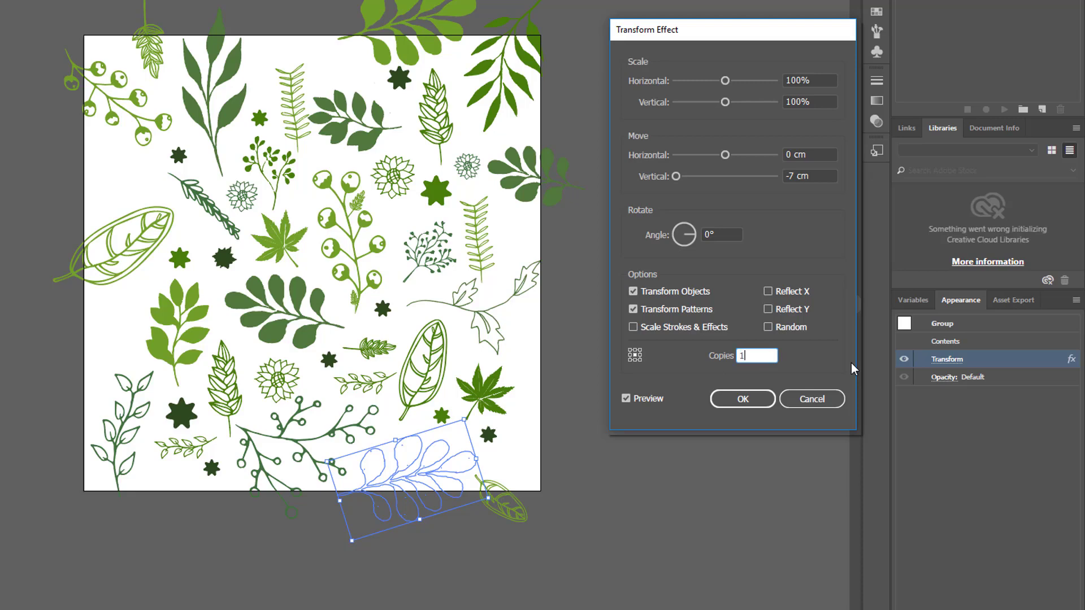
{"action": "left_click", "coordinate": [753, 395]}
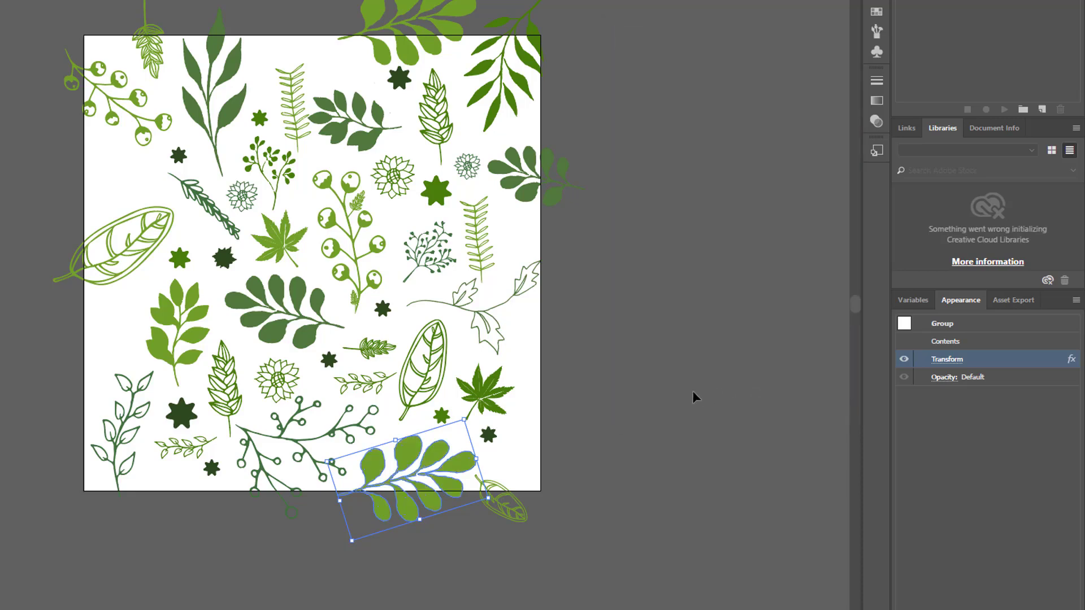
{"action": "left_click", "coordinate": [643, 347]}
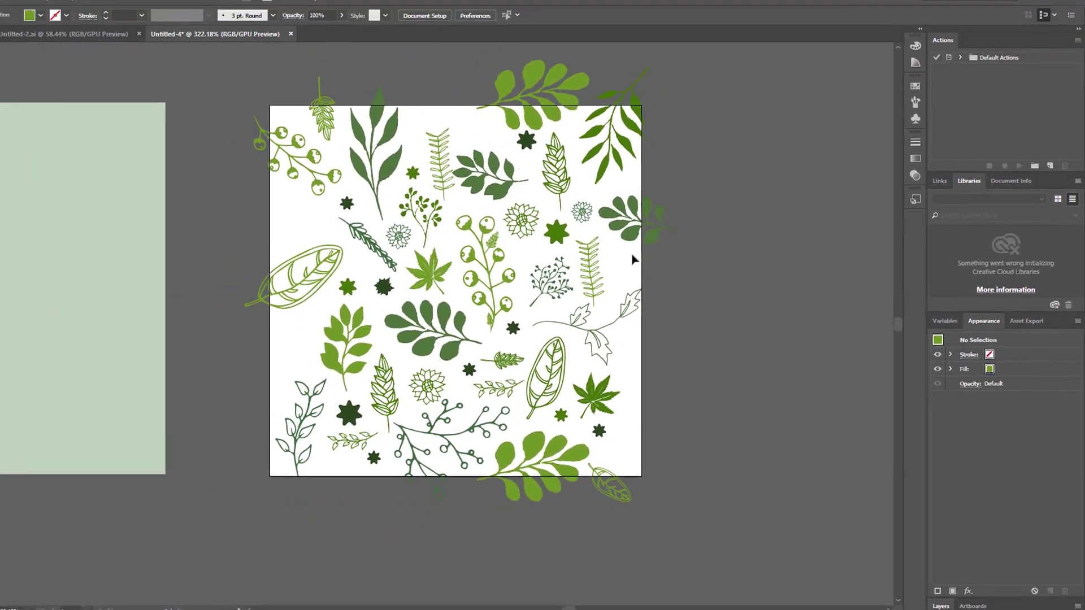
Apply the last-used Transform effect to the dark leafy sprig crossing the artboard's right edge
{"action": "left_click_drag", "start_coordinate": [522, 192], "coordinate": [533, 195]}
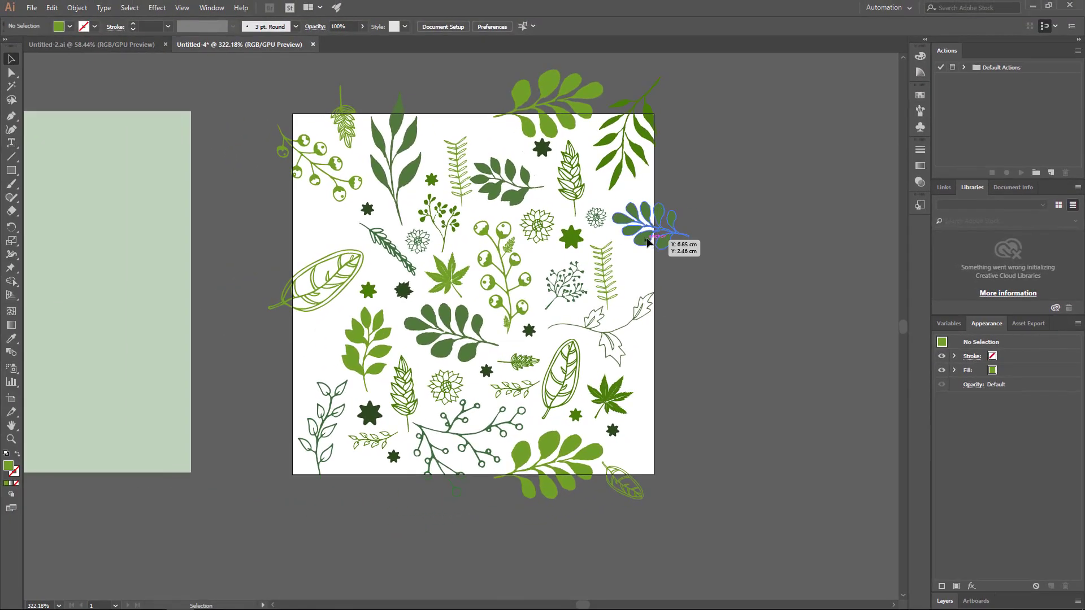
{"action": "left_click_drag", "start_coordinate": [648, 242], "coordinate": [656, 243]}
{"action": "left_click", "coordinate": [156, 8]}
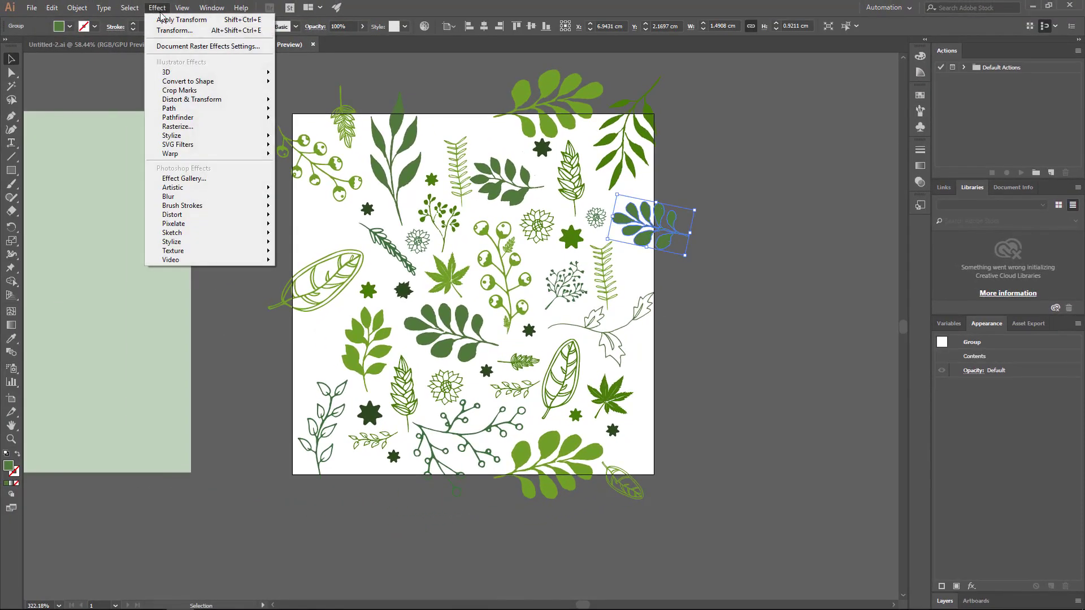
{"action": "left_click", "coordinate": [183, 20]}
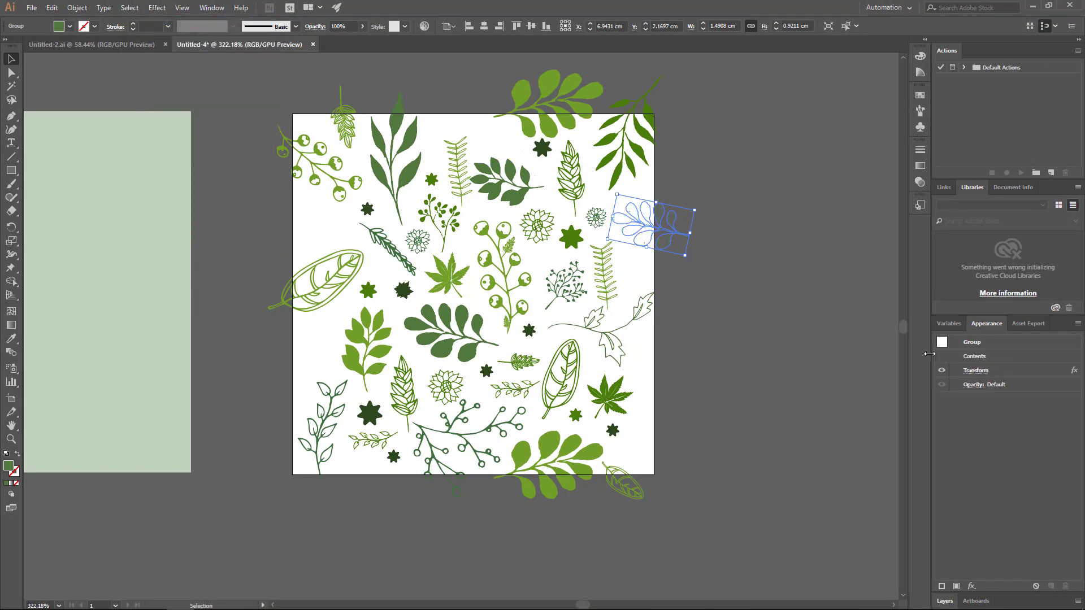
Set the right-edge sprig's Transform effect to move -7 cm horizontally and 0 cm vertically
{"action": "left_click", "coordinate": [977, 371]}
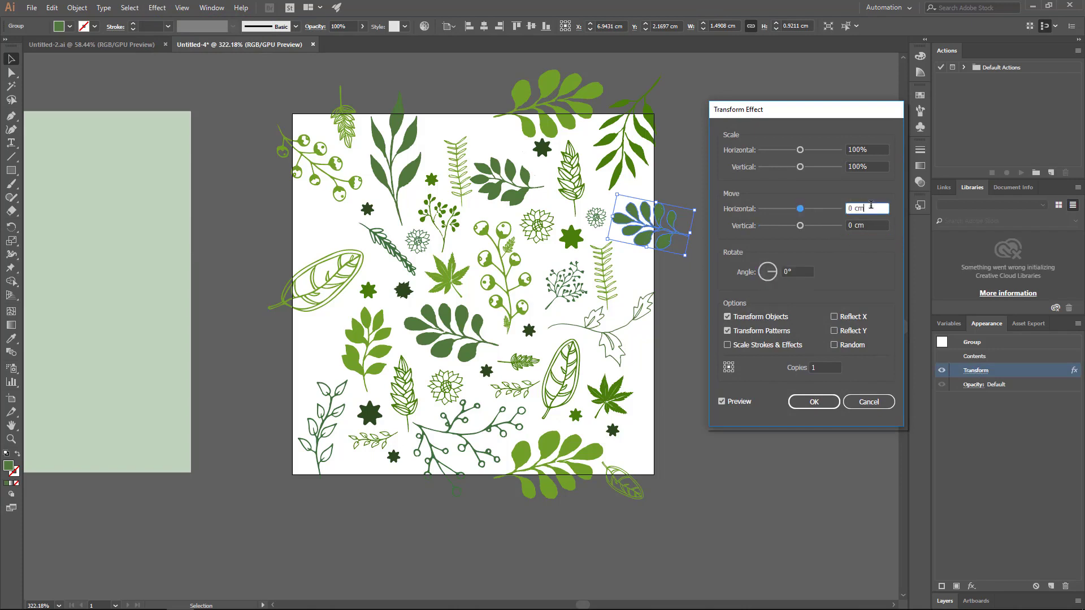
{"action": "double_click", "coordinate": [871, 205]}
{"action": "type", "text": "-"}
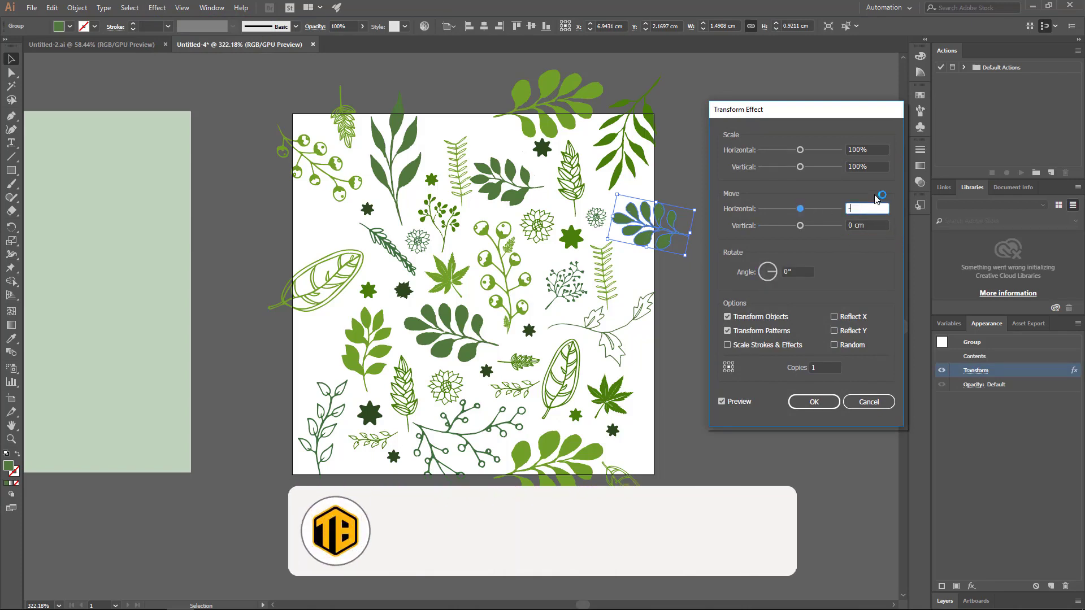
{"action": "type", "text": "7"}
{"action": "key", "text": "Tab"}
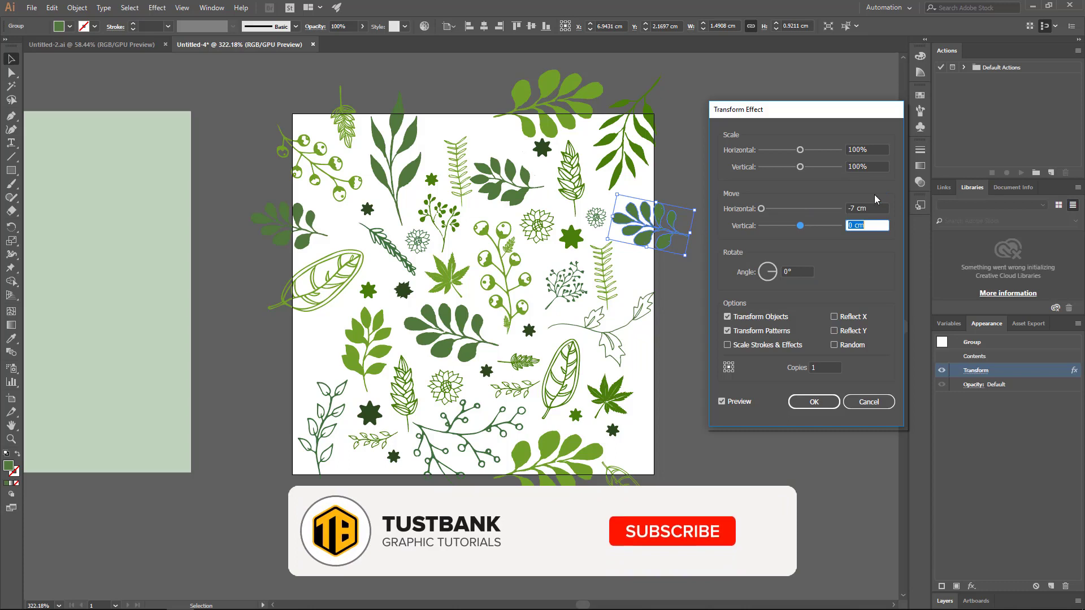
{"action": "left_click", "coordinate": [814, 403]}
{"action": "left_click", "coordinate": [635, 274]}
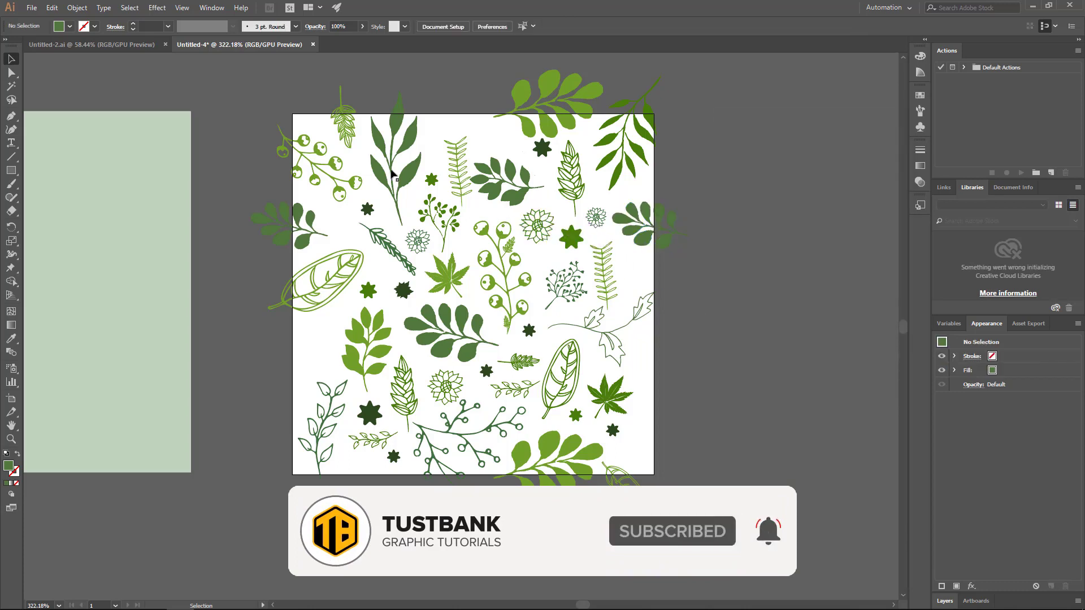
Apply a Transform effect with 1 copy and a vertical move of 7 cm to the small outlined sprig crossing the top edge
{"action": "left_click", "coordinate": [349, 123]}
{"action": "left_click", "coordinate": [157, 8]}
{"action": "mouse_move", "coordinate": [230, 97]}
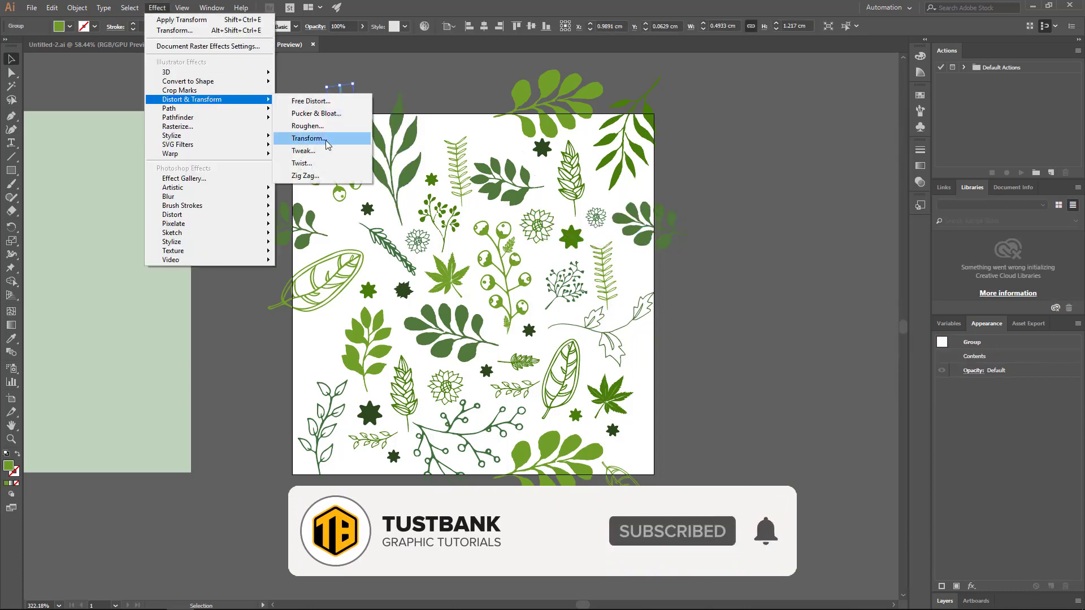
{"action": "left_click", "coordinate": [316, 139]}
{"action": "double_click", "coordinate": [815, 367]}
{"action": "type", "text": "1"}
{"action": "left_click", "coordinate": [745, 402]}
{"action": "double_click", "coordinate": [856, 226]}
{"action": "type", "text": "7"}
{"action": "key", "text": "Tab"}
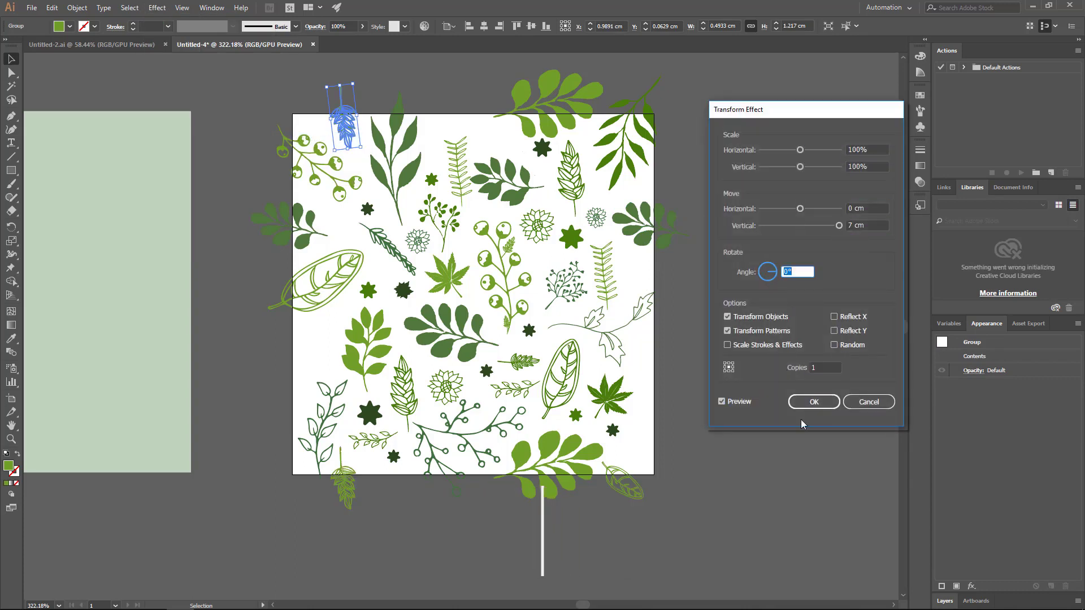
{"action": "left_click", "coordinate": [812, 403]}
{"action": "left_click", "coordinate": [589, 431]}
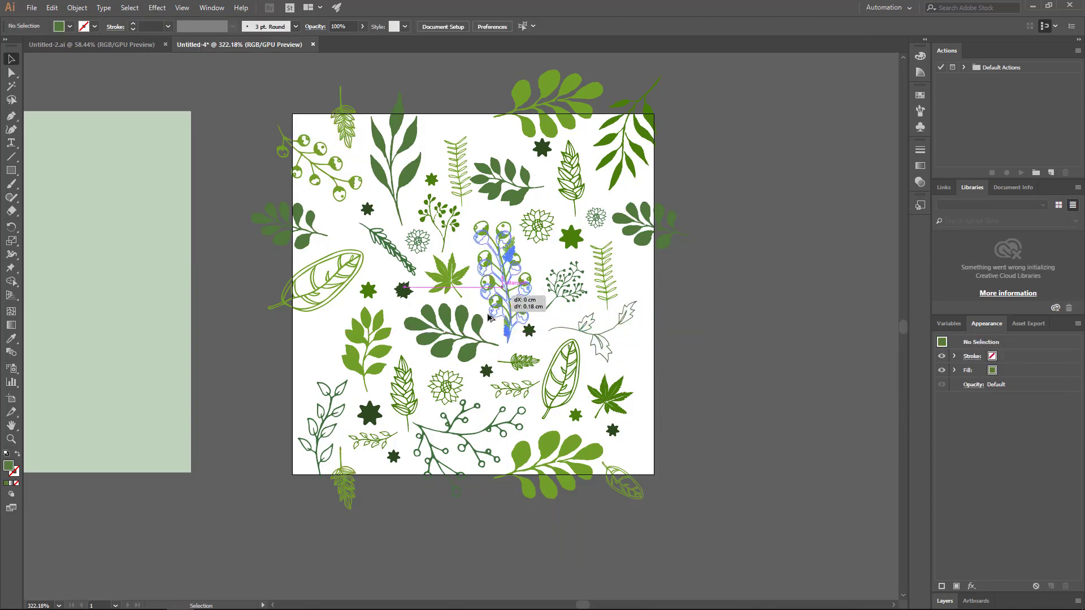
Copy the central berry branch to the artboard's right edge, mirror it, and position it across the edge
{"action": "left_click_drag", "start_coordinate": [488, 264], "coordinate": [656, 353]}
{"action": "right_click", "coordinate": [649, 343]}
{"action": "mouse_move", "coordinate": [687, 452]}
{"action": "left_click", "coordinate": [808, 497]}
{"action": "key", "text": "Return"}
{"action": "left_click_drag", "start_coordinate": [617, 383], "coordinate": [644, 362]}
Apply a Transform effect with 1 copy to the right-edge berry branch, repeating it at the artboard's left edge
{"action": "left_click", "coordinate": [157, 7]}
{"action": "mouse_move", "coordinate": [226, 141]}
{"action": "left_click", "coordinate": [317, 179]}
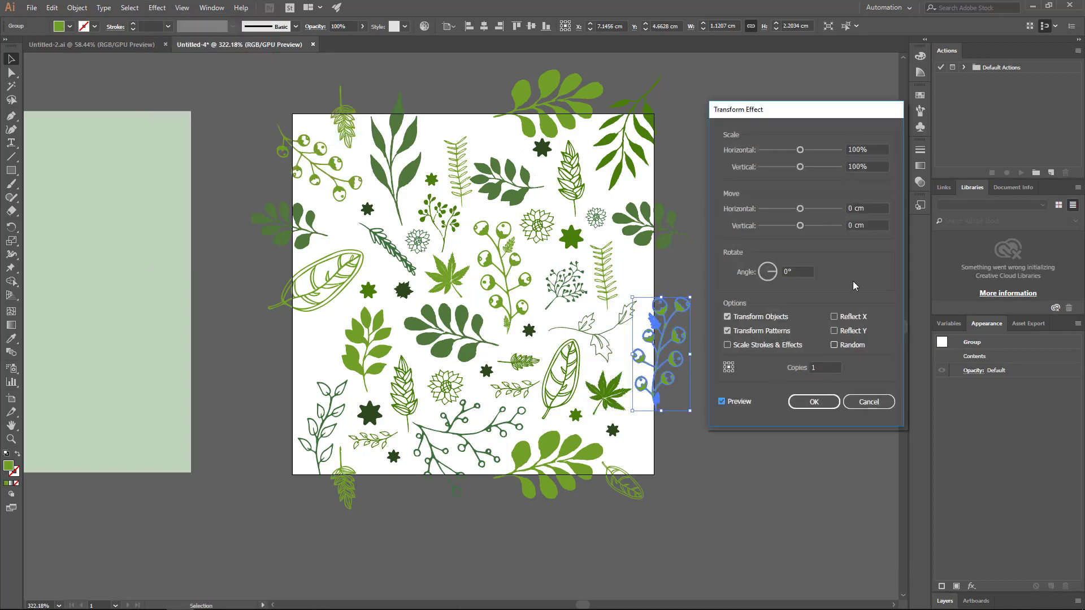
{"action": "left_click", "coordinate": [813, 403]}
Adjust the outlined leaf at the left edge to clear the repeated berry branch below it
{"action": "left_click", "coordinate": [314, 298]}
{"action": "left_click_drag", "start_coordinate": [304, 337], "coordinate": [309, 312]}
{"action": "left_click", "coordinate": [309, 305]}
{"action": "left_click_drag", "start_coordinate": [314, 268], "coordinate": [316, 268]}
Apply a Transform effect with 1 copy and a horizontal move of -7 cm to the outlined leaf at the left edge
{"action": "left_click", "coordinate": [157, 7]}
{"action": "mouse_move", "coordinate": [226, 145]}
{"action": "left_click", "coordinate": [317, 179]}
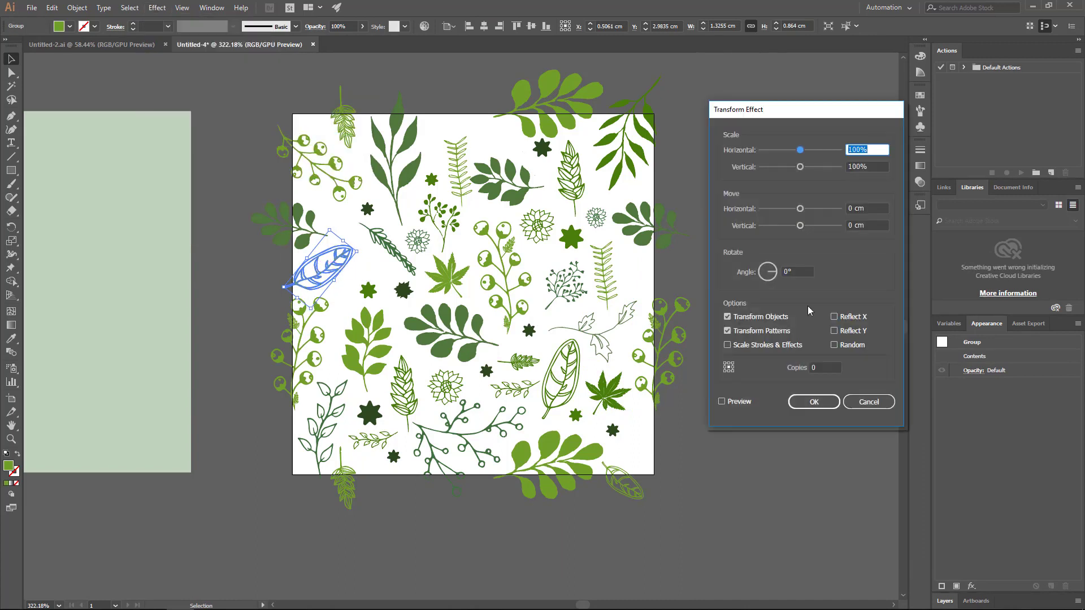
{"action": "type", "text": "-7"}
{"action": "left_click", "coordinate": [812, 403]}
{"action": "left_click", "coordinate": [360, 266]}
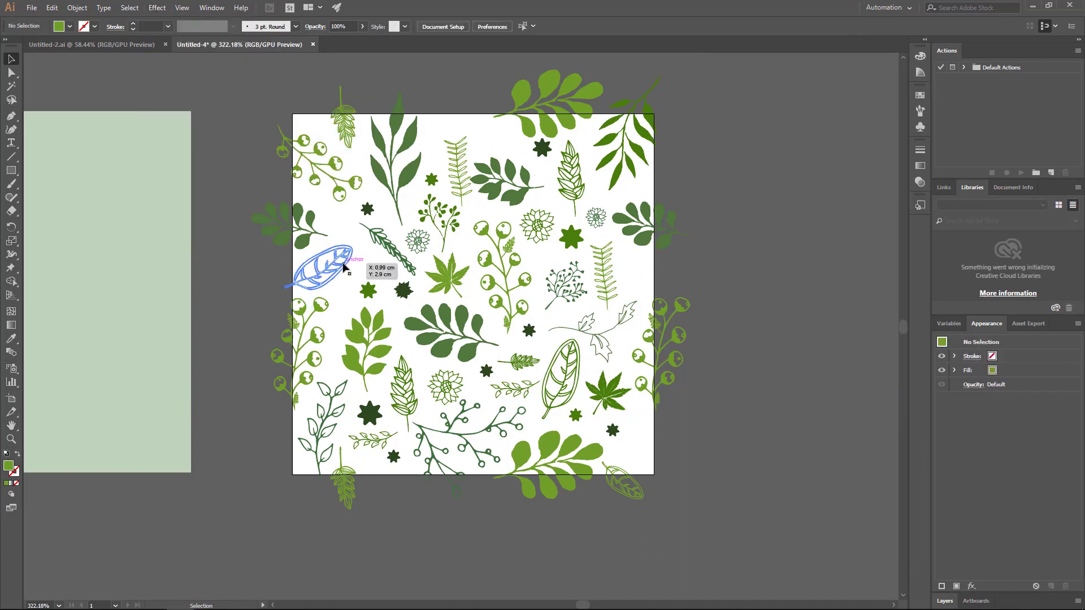
Edit the left-edge leaf's Transform effect to a horizontal move of 7 cm
{"action": "left_click", "coordinate": [343, 268]}
{"action": "left_click", "coordinate": [976, 371]}
{"action": "left_click_drag", "start_coordinate": [850, 209], "coordinate": [961, 188]}
{"action": "type", "text": "7"}
{"action": "key", "text": "Tab"}
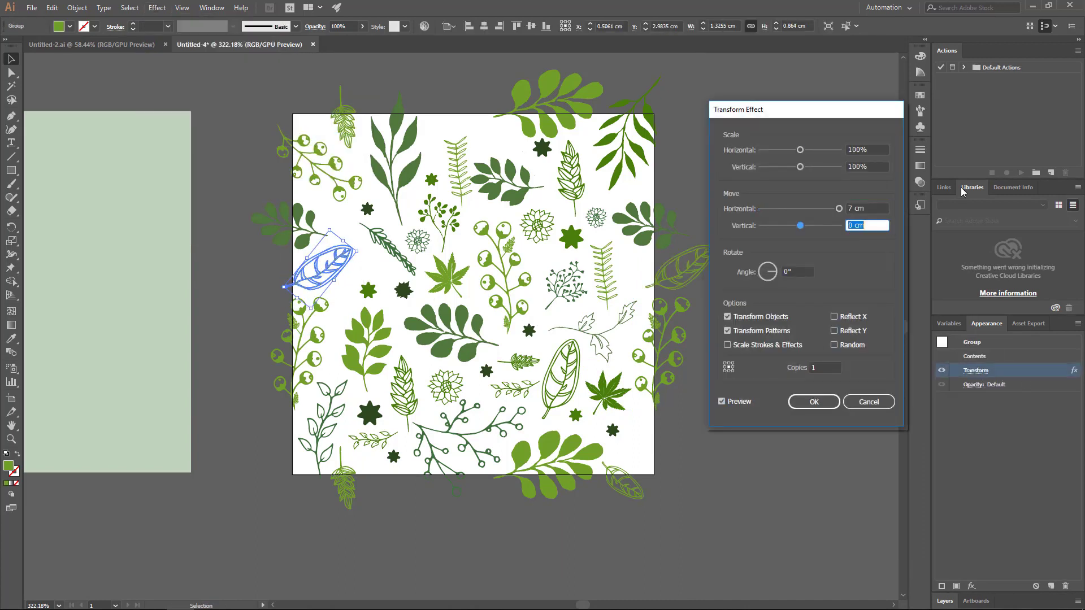
{"action": "left_click", "coordinate": [814, 402]}
{"action": "left_click", "coordinate": [768, 377]}
Enlarge the outlined leafy branch in the artboard's bottom-left corner to about 1.35 × 2.74 cm and place it across both edges
{"action": "left_click", "coordinate": [612, 392]}
{"action": "left_click", "coordinate": [329, 435]}
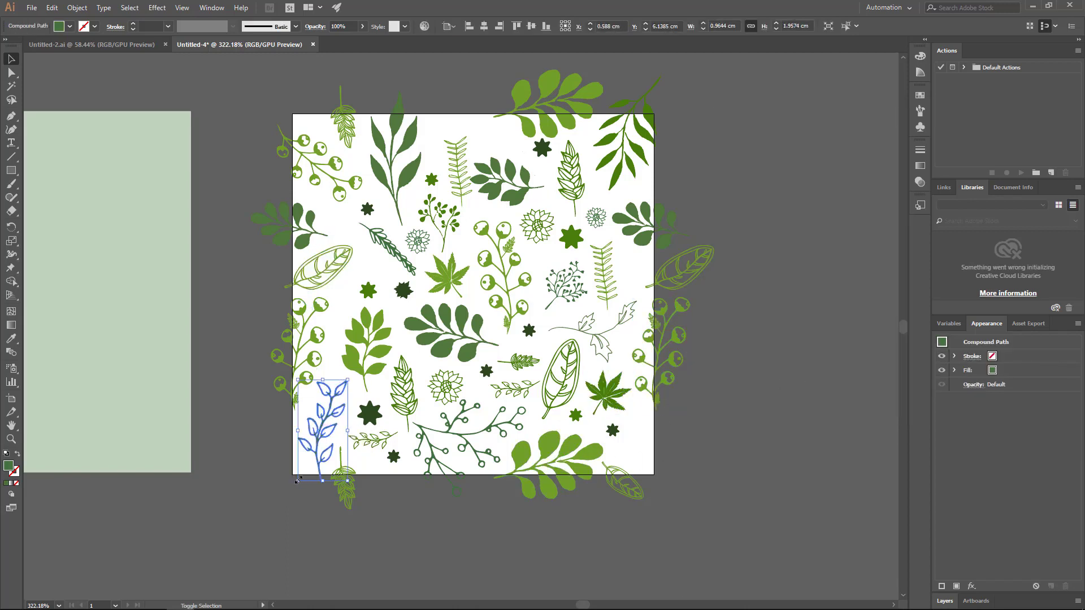
{"action": "left_click_drag", "start_coordinate": [299, 480], "coordinate": [278, 522]}
{"action": "left_click_drag", "start_coordinate": [325, 406], "coordinate": [325, 417]}
Apply a Transform effect with 1 copy and a horizontal move of 7 cm to the enlarged bottom-left branch
{"action": "left_click", "coordinate": [157, 7]}
{"action": "mouse_move", "coordinate": [195, 100]}
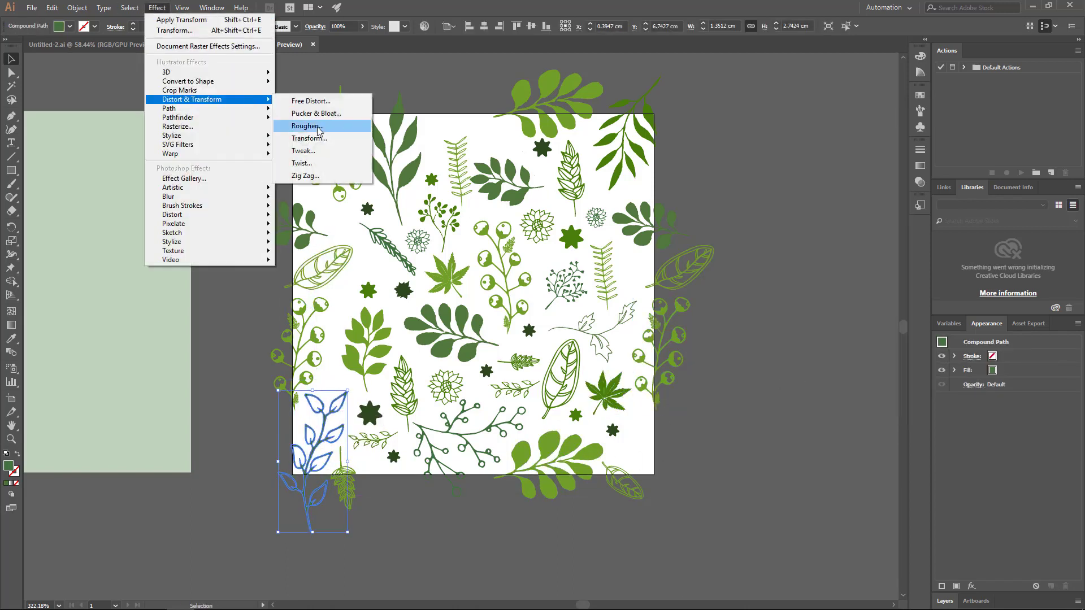
{"action": "left_click", "coordinate": [314, 138]}
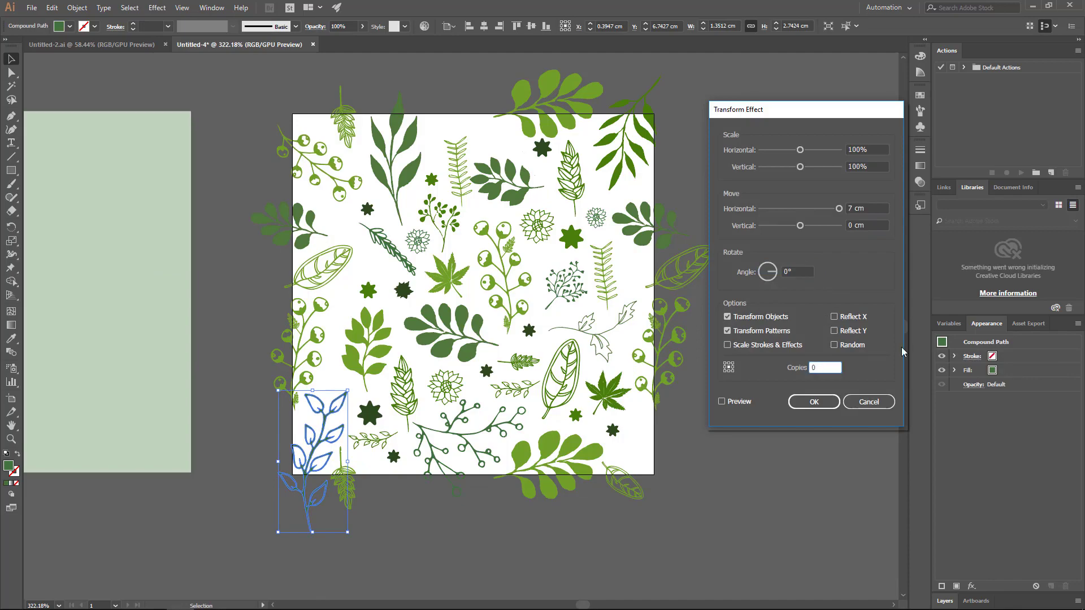
{"action": "type", "text": "1"}
{"action": "key", "text": "Tab"}
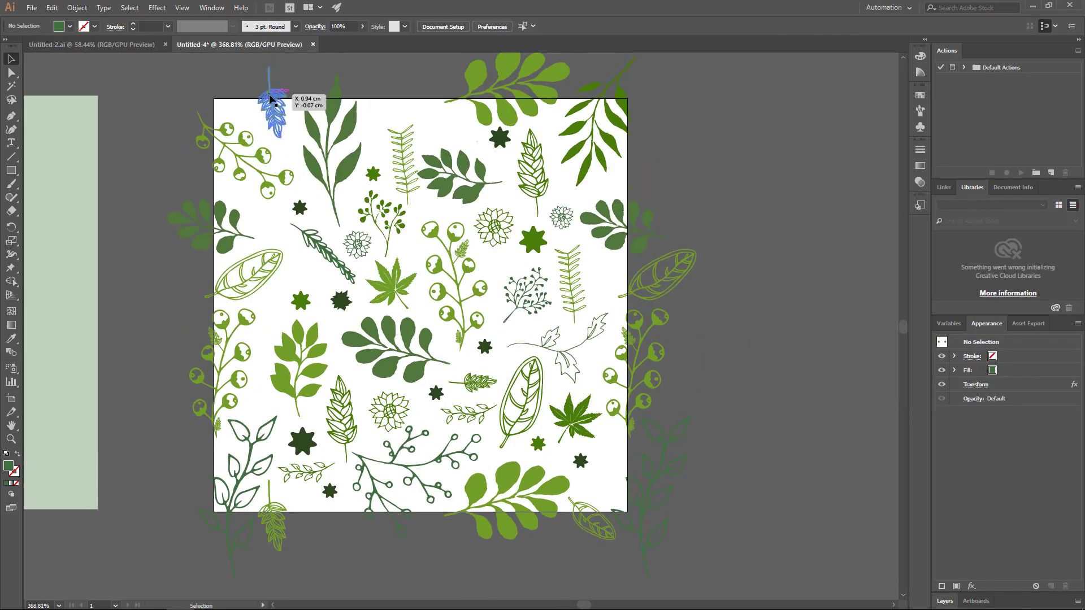
Apply a Transform effect with 1 copy and a vertical move of -7 cm to the berry branch crossing the bottom edge
{"action": "left_click_drag", "start_coordinate": [270, 99], "coordinate": [270, 101]}
{"action": "left_click", "coordinate": [415, 463]}
{"action": "left_click", "coordinate": [157, 7]}
{"action": "mouse_move", "coordinate": [195, 99]}
{"action": "left_click", "coordinate": [316, 139]}
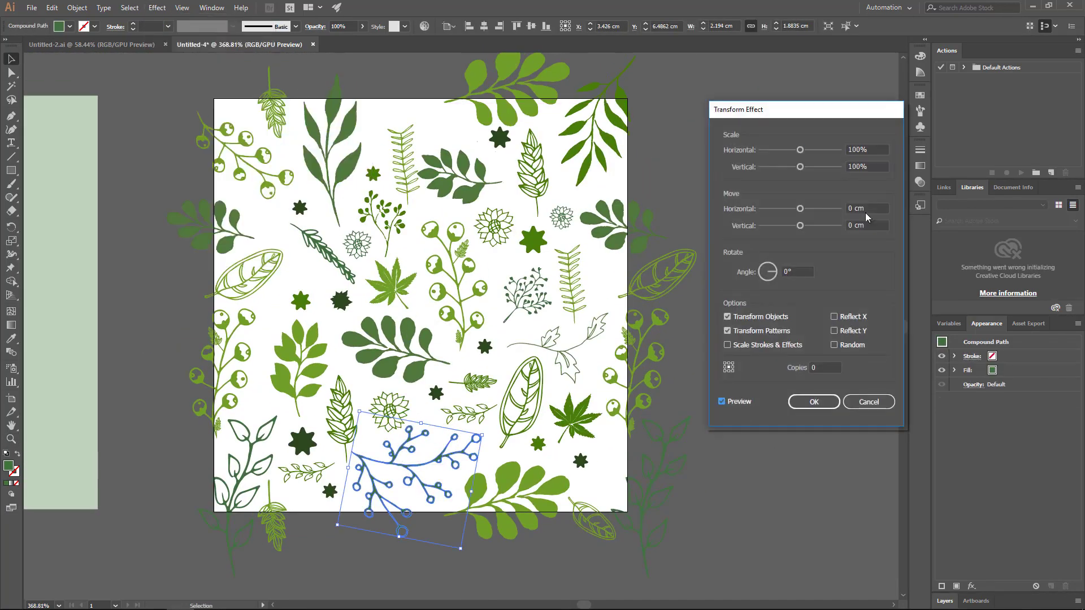
{"action": "left_click_drag", "start_coordinate": [848, 226], "coordinate": [912, 204]}
{"action": "type", "text": "-7"}
{"action": "key", "text": "Tab"}
{"action": "key", "text": "Tab"}
{"action": "type", "text": "1"}
{"action": "left_click", "coordinate": [814, 401]}
{"action": "left_click", "coordinate": [789, 413]}
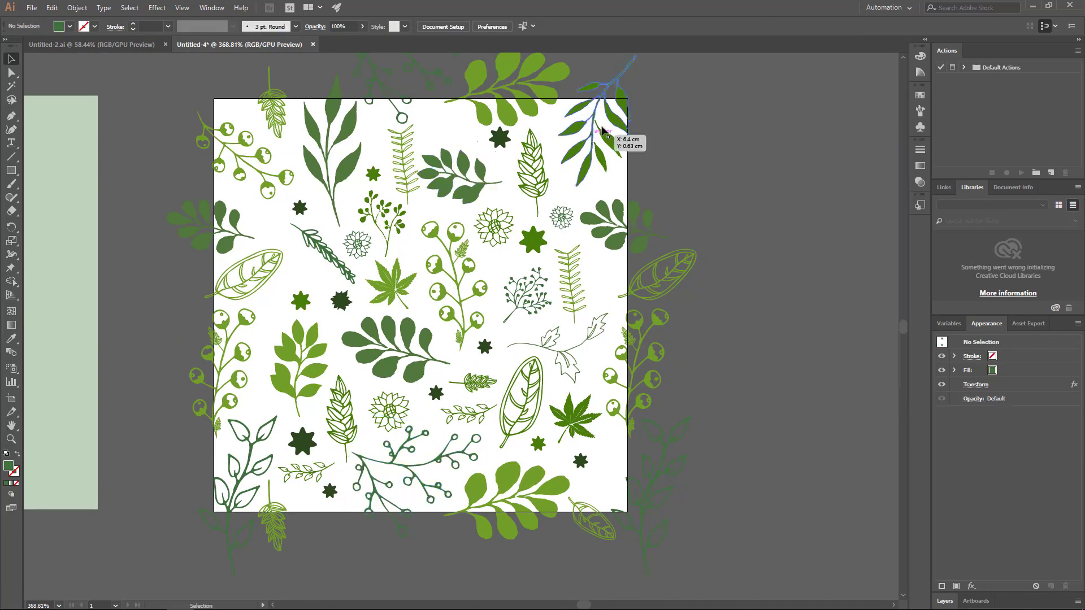
Repeat the top-left berry branch at the artboard's right edge with a Transform effect
{"action": "left_click_drag", "start_coordinate": [603, 131], "coordinate": [605, 133]}
{"action": "left_click", "coordinate": [243, 153]}
{"action": "left_click", "coordinate": [157, 8]}
{"action": "mouse_move", "coordinate": [192, 98]}
{"action": "left_click", "coordinate": [337, 139]}
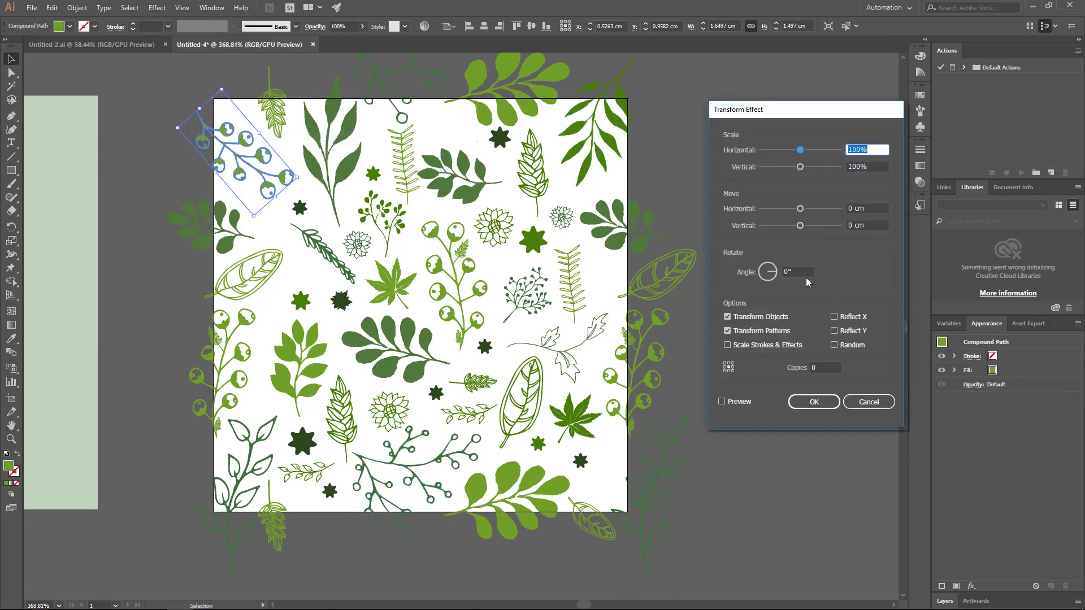
{"action": "left_click", "coordinate": [723, 402]}
{"action": "left_click", "coordinate": [826, 400]}
{"action": "left_click", "coordinate": [783, 350]}
Scale the narrow-leaved top-right sprig down to about 1.01 × 1.71 cm and nudge the top-left berry branch outward to separate them
{"action": "left_click", "coordinate": [604, 133]}
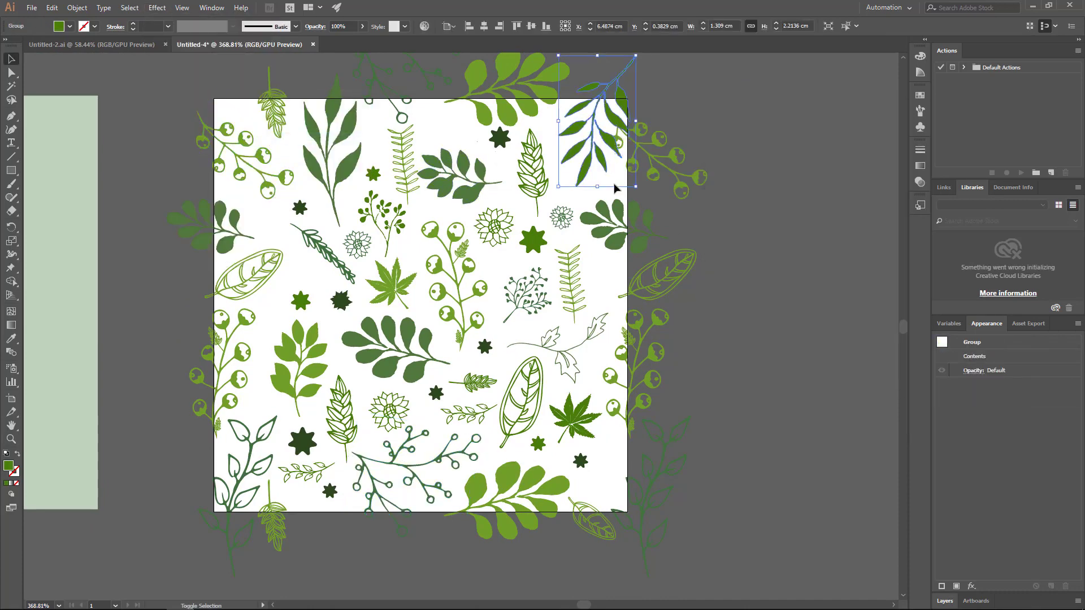
{"action": "left_click_drag", "start_coordinate": [635, 186], "coordinate": [616, 168]}
{"action": "left_click_drag", "start_coordinate": [244, 141], "coordinate": [238, 142]}
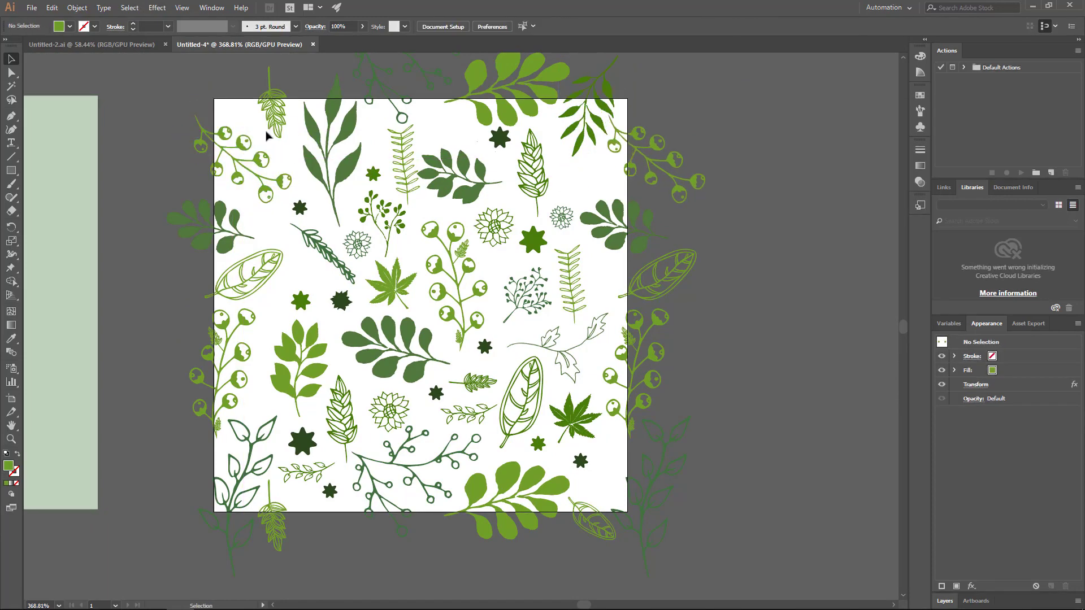
{"action": "left_click", "coordinate": [247, 446]}
{"action": "left_click", "coordinate": [157, 8]}
{"action": "mouse_move", "coordinate": [192, 97]}
{"action": "left_click", "coordinate": [328, 138]}
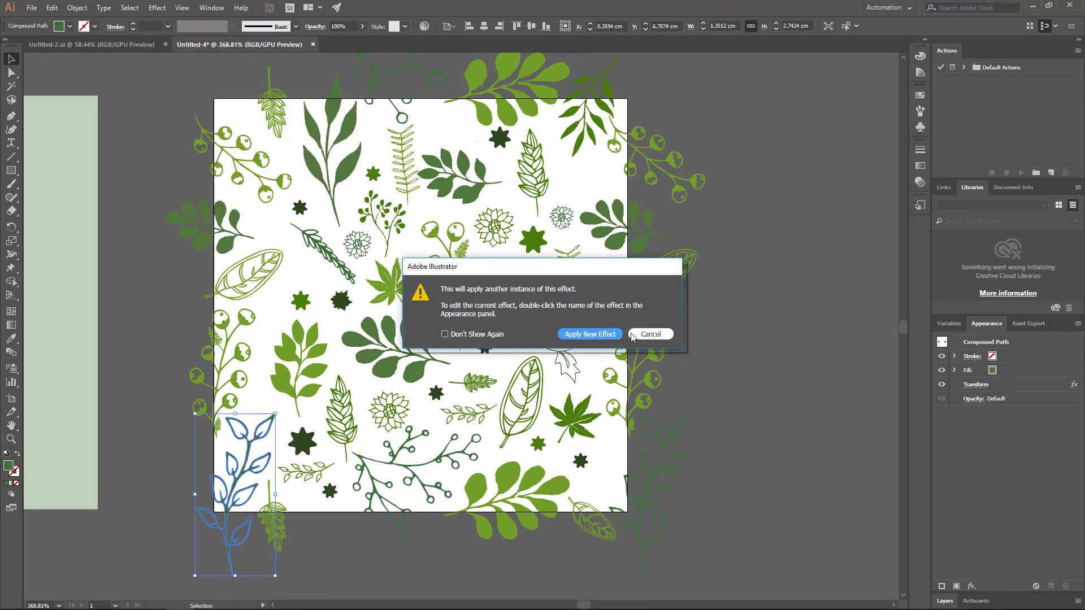
{"action": "left_click", "coordinate": [651, 335]}
Rotate the small outlined sprig to lie almost horizontally along the top edge, and shift the bottom-left branch away from its repeat
{"action": "left_click", "coordinate": [272, 112]}
{"action": "left_click_drag", "start_coordinate": [286, 62], "coordinate": [314, 113]}
{"action": "left_click_drag", "start_coordinate": [270, 106], "coordinate": [233, 104]}
{"action": "mouse_move", "coordinate": [271, 83]}
{"action": "left_mouse_down"}
{"action": "mouse_move", "coordinate": [306, 64]}
{"action": "mouse_move", "coordinate": [270, 97]}
{"action": "left_mouse_up"}
{"action": "left_click_drag", "start_coordinate": [238, 470], "coordinate": [251, 490]}
{"action": "left_click_drag", "start_coordinate": [249, 492], "coordinate": [246, 478]}
{"action": "left_click", "coordinate": [266, 105]}
{"action": "left_click_drag", "start_coordinate": [318, 89], "coordinate": [306, 90]}
{"action": "left_click_drag", "start_coordinate": [271, 95], "coordinate": [293, 96]}
Tilt the bottom-left outlined branch clockwise and reposition it across the artboard corner
{"action": "left_click", "coordinate": [263, 485]}
{"action": "left_click_drag", "start_coordinate": [290, 577], "coordinate": [253, 586]}
{"action": "left_click_drag", "start_coordinate": [267, 490], "coordinate": [244, 485]}
{"action": "left_click", "coordinate": [308, 444]}
{"action": "left_click", "coordinate": [292, 149]}
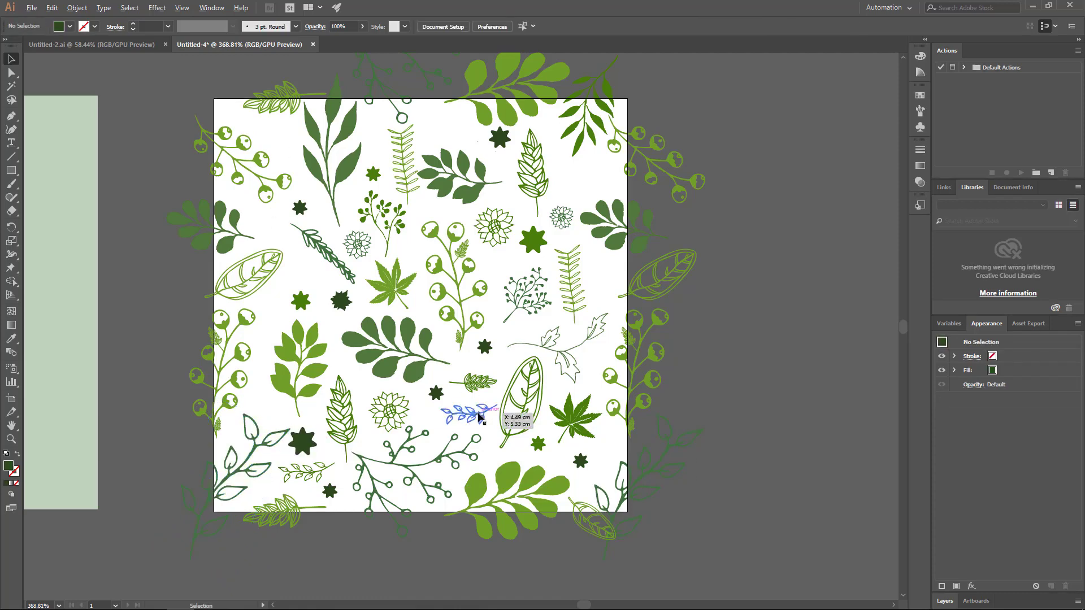
Copy the small leafy sprig upright beside the top-left berry branch, and copy a small dark star into the top-left corner
{"action": "left_click_drag", "start_coordinate": [480, 418], "coordinate": [293, 226]}
{"action": "left_click_drag", "start_coordinate": [281, 144], "coordinate": [285, 161]}
{"action": "left_click", "coordinate": [297, 186]}
{"action": "left_click_drag", "start_coordinate": [436, 394], "coordinate": [226, 110]}
{"action": "left_click", "coordinate": [301, 138]}
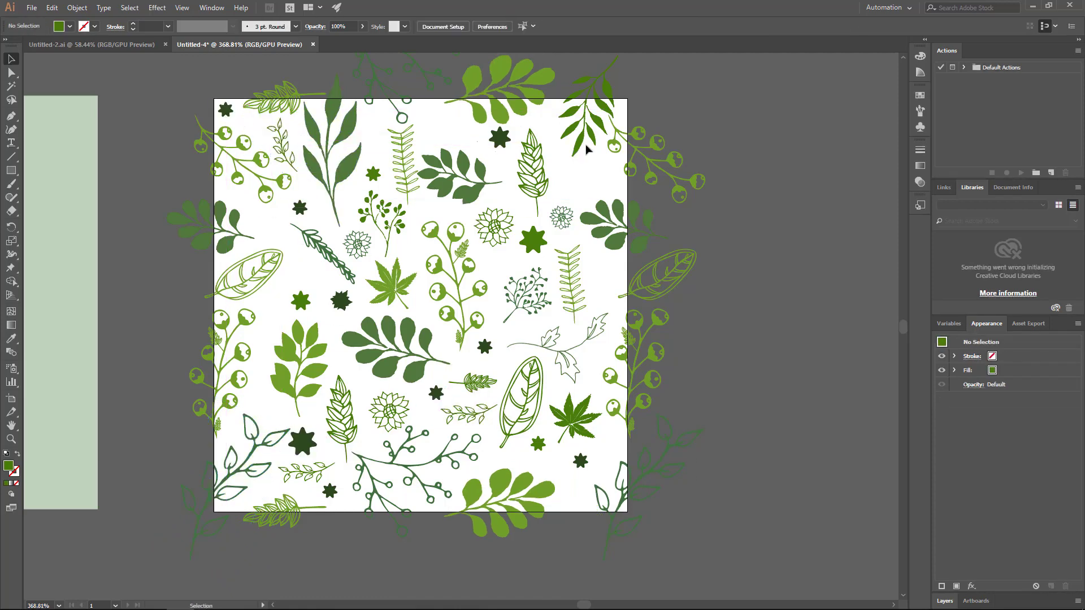
Apply a Transform effect with 1 copy and a vertical move of 7 cm to the narrow-leaved top-right sprig
{"action": "left_click", "coordinate": [588, 143]}
{"action": "left_click", "coordinate": [169, 9]}
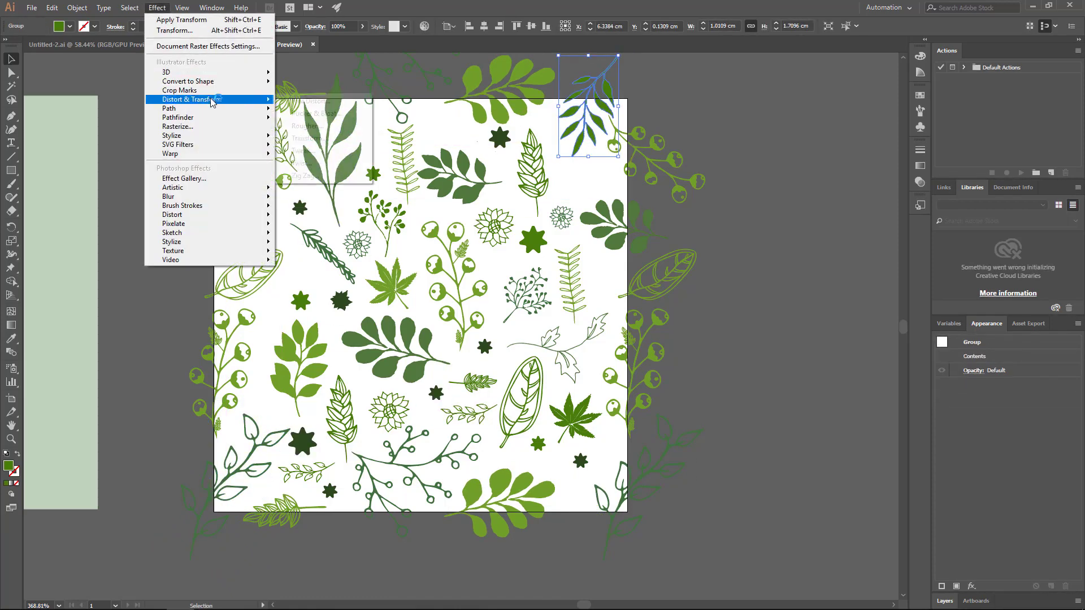
{"action": "mouse_move", "coordinate": [213, 100]}
{"action": "left_click", "coordinate": [339, 138]}
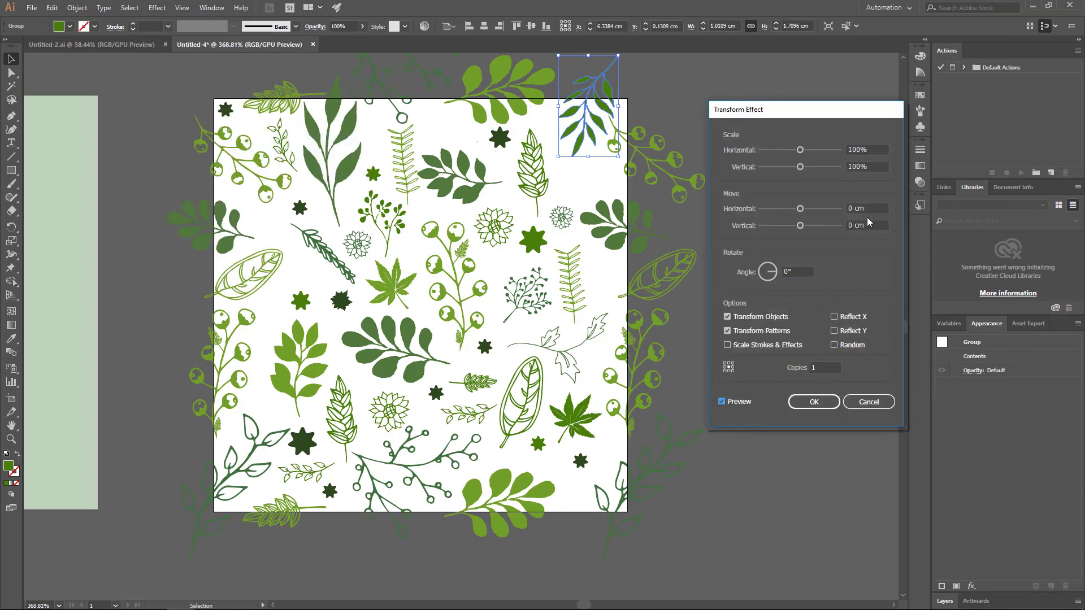
{"action": "type", "text": "7"}
{"action": "key", "text": "Tab"}
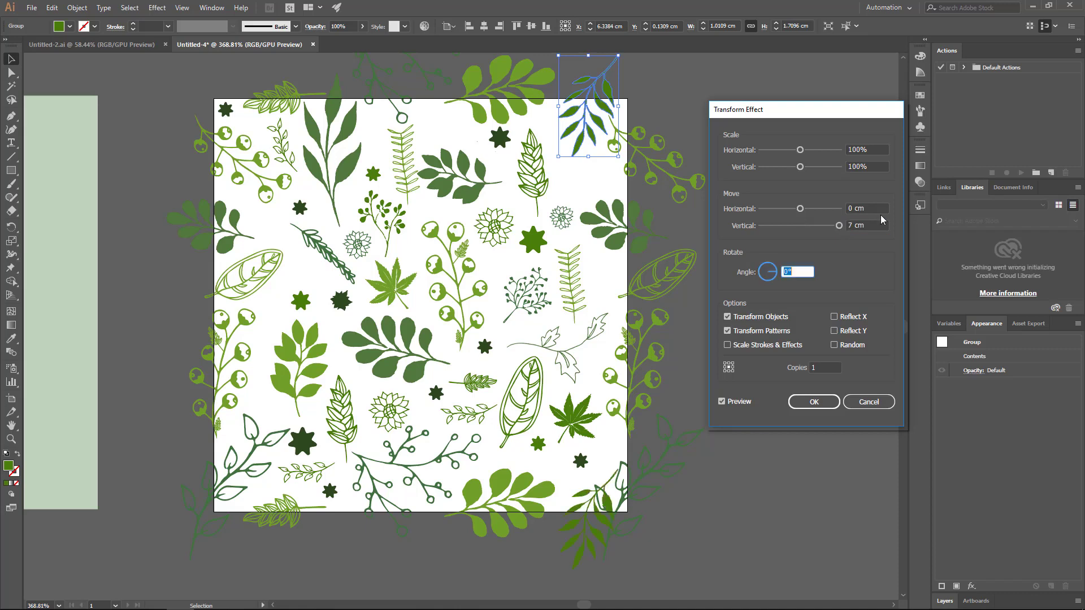
{"action": "left_click", "coordinate": [814, 404]}
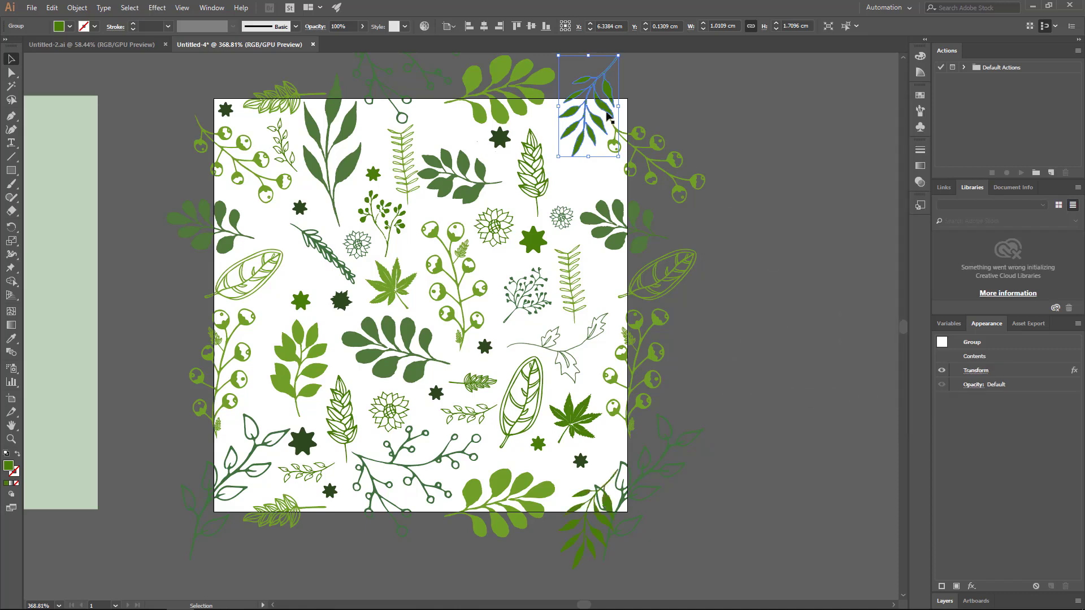
Tilt and shift the narrow-leaved top-right sprig, and adjust the bottom-left branch so their repeats clear each other
{"action": "scroll", "coordinate": [625, 83], "scroll_direction": "up", "scroll_amount": 2}
{"action": "left_click_drag", "start_coordinate": [624, 83], "coordinate": [612, 67]}
{"action": "left_click_drag", "start_coordinate": [604, 145], "coordinate": [595, 146]}
{"action": "scroll", "coordinate": [599, 238], "scroll_direction": "down", "scroll_amount": 10}
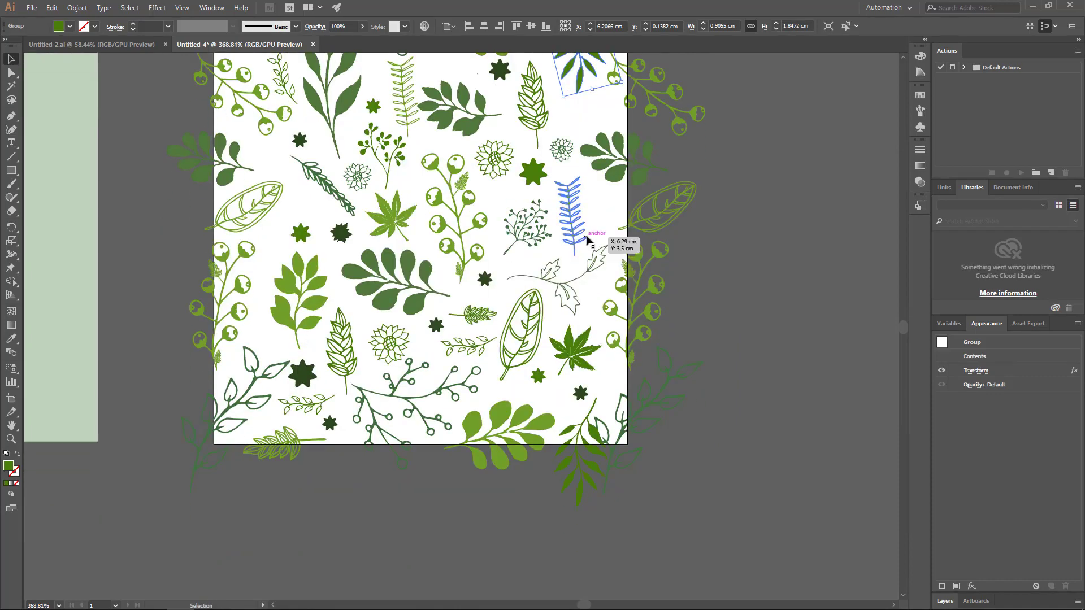
{"action": "mouse_move", "coordinate": [245, 368]}
{"action": "left_mouse_down"}
{"action": "mouse_move", "coordinate": [202, 369]}
{"action": "mouse_move", "coordinate": [252, 359]}
{"action": "left_mouse_up"}
{"action": "left_click", "coordinate": [245, 343]}
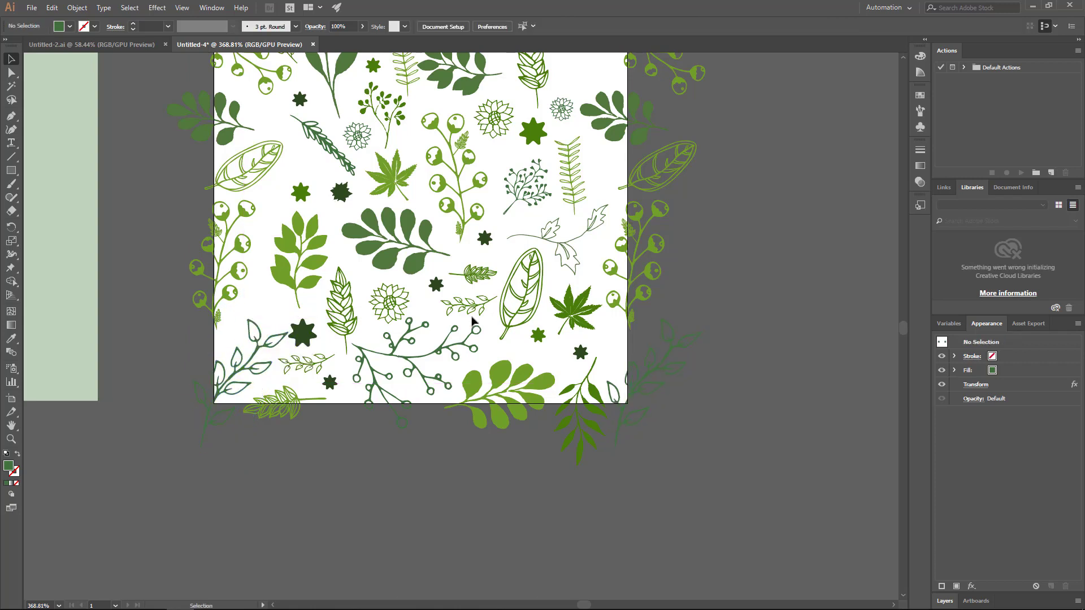
Copy the small leafy sprig into the gaps between the lower-right stars and beside the left-edge berry branch
{"action": "left_click_drag", "start_coordinate": [481, 313], "coordinate": [572, 347]}
{"action": "left_click", "coordinate": [558, 340]}
{"action": "scroll", "coordinate": [559, 347], "scroll_direction": "up", "scroll_amount": 10}
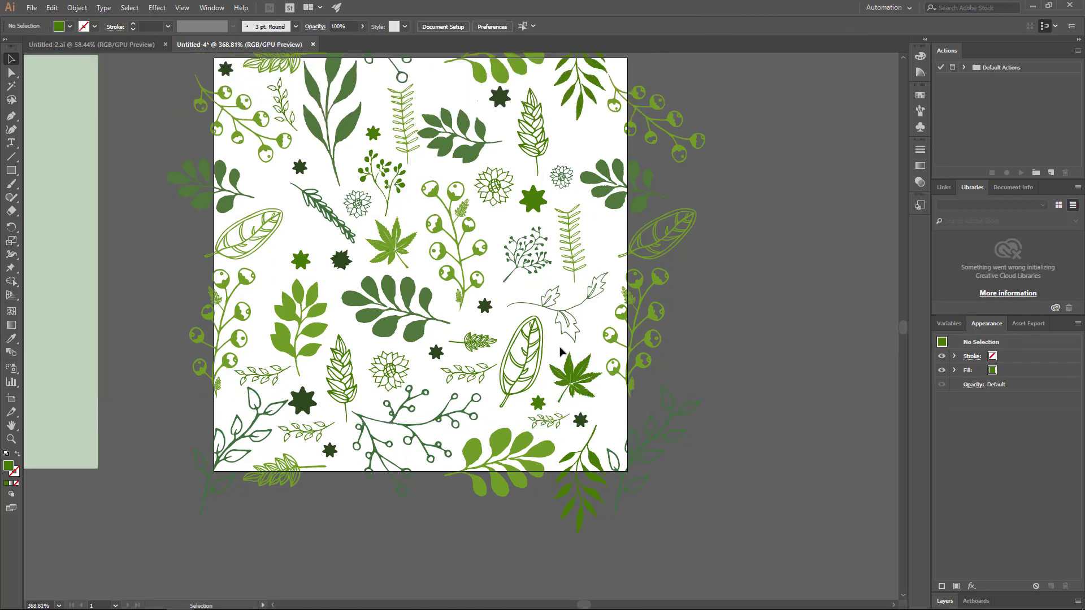
Flatten the transparency of all the artwork with the Medium Resolution preset
{"action": "scroll", "coordinate": [253, 143], "scroll_direction": "down", "scroll_amount": 3}
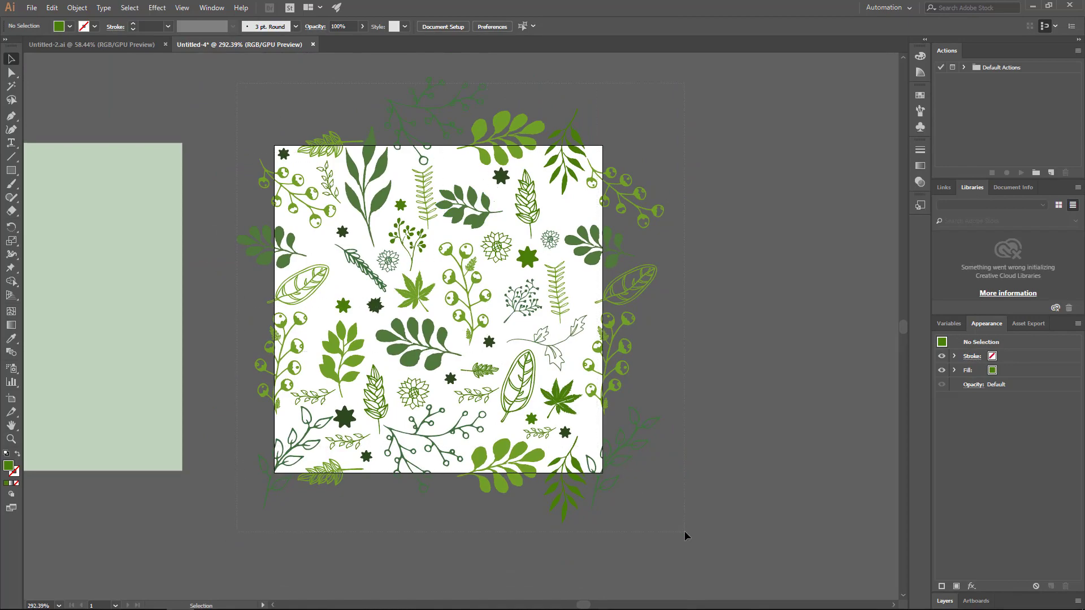
{"action": "key", "text": "ctrl+a"}
{"action": "left_click", "coordinate": [77, 7]}
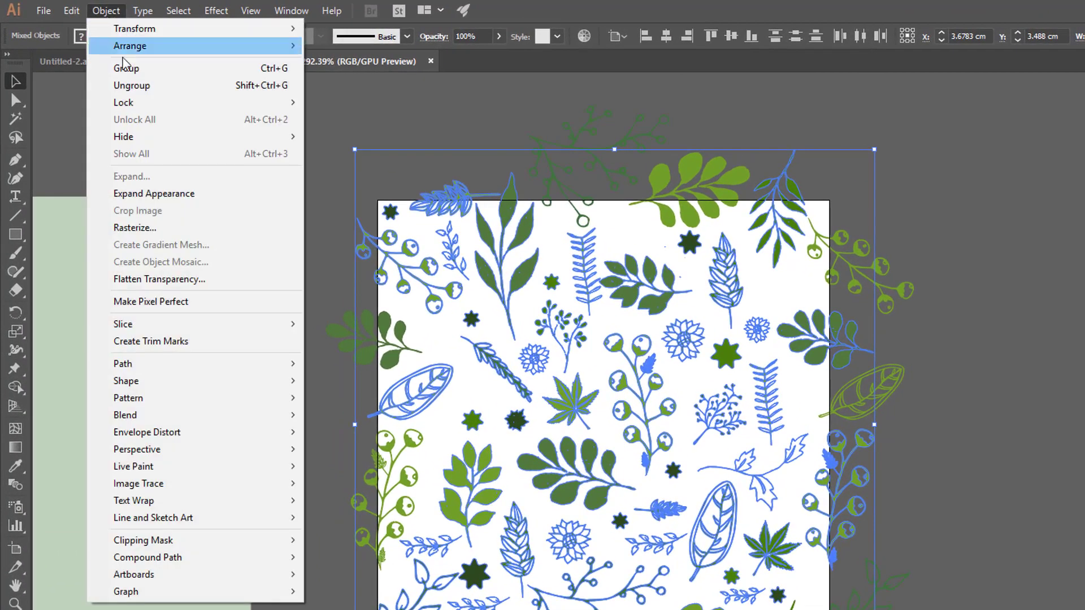
{"action": "left_click", "coordinate": [203, 280]}
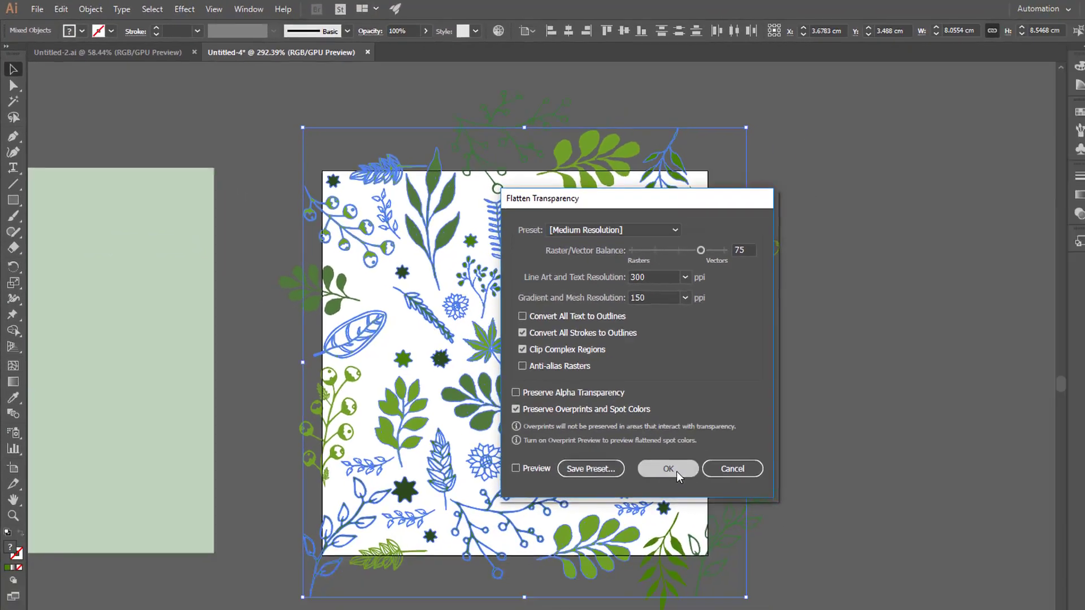
{"action": "left_click", "coordinate": [792, 557]}
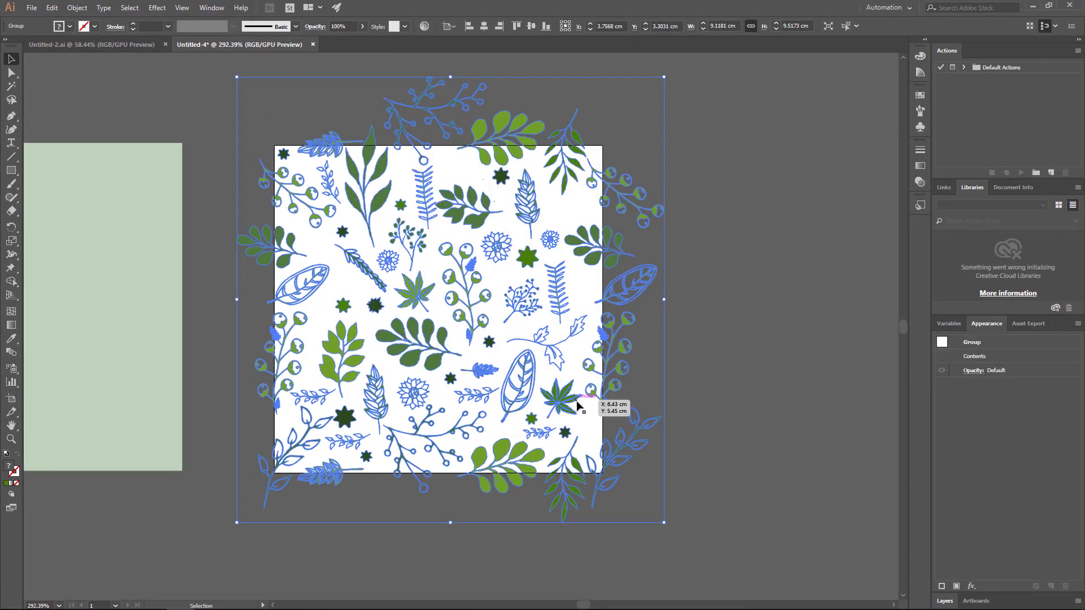
{"action": "left_click", "coordinate": [686, 395]}
Move the pale green 7 × 7 cm square onto the artboard and align it with the artboard's edges
{"action": "key", "text": "z"}
{"action": "left_click_drag", "start_coordinate": [695, 391], "coordinate": [665, 381]}
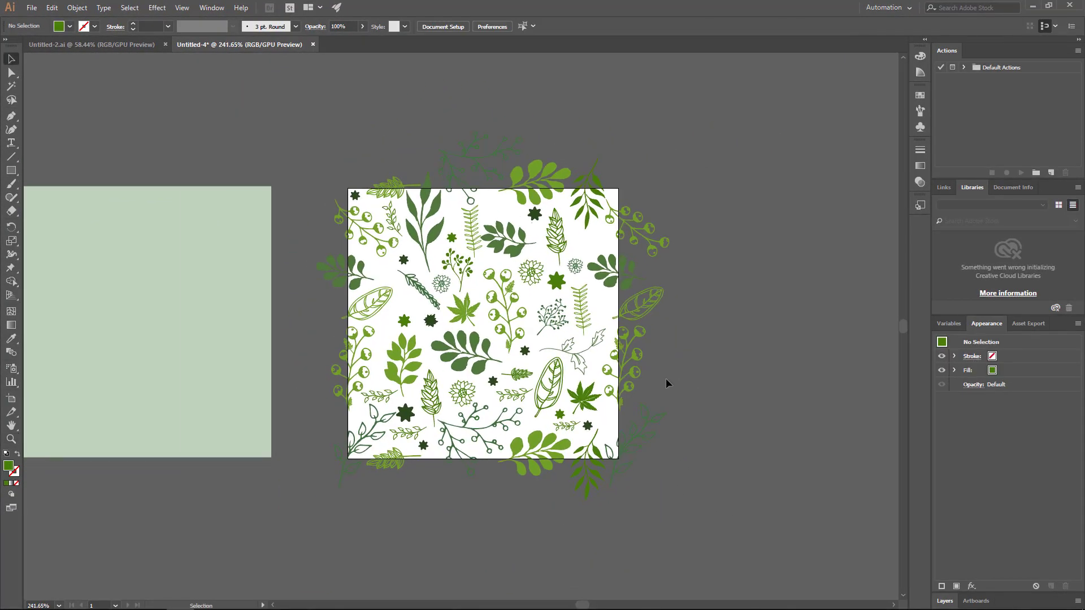
{"action": "left_click_drag", "start_coordinate": [189, 298], "coordinate": [540, 289]}
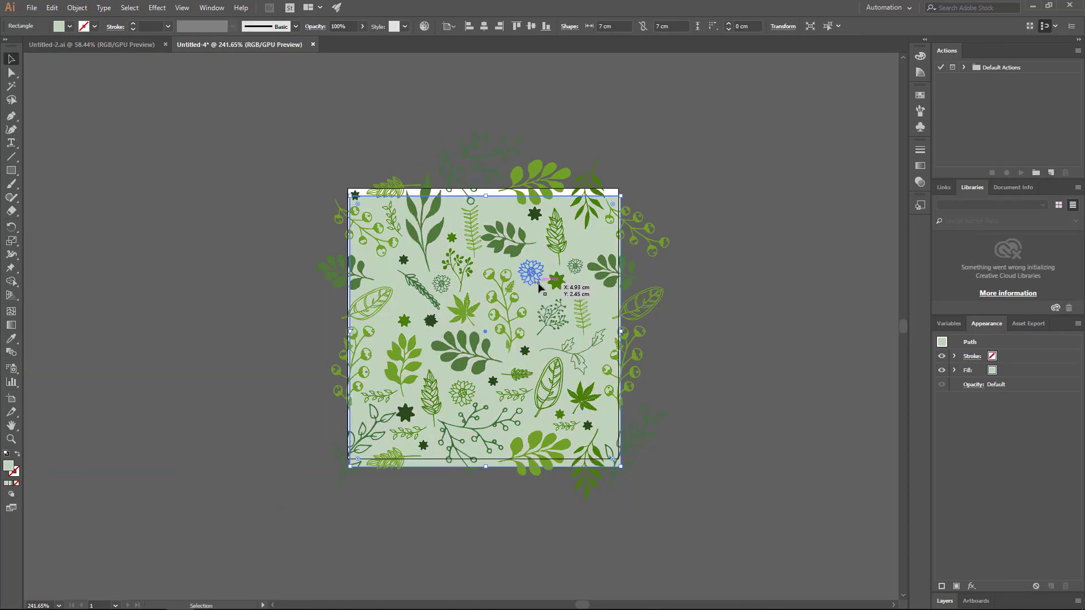
{"action": "left_click", "coordinate": [530, 27]}
Bring the pale green square in front of all the plants
{"action": "right_click", "coordinate": [603, 236]}
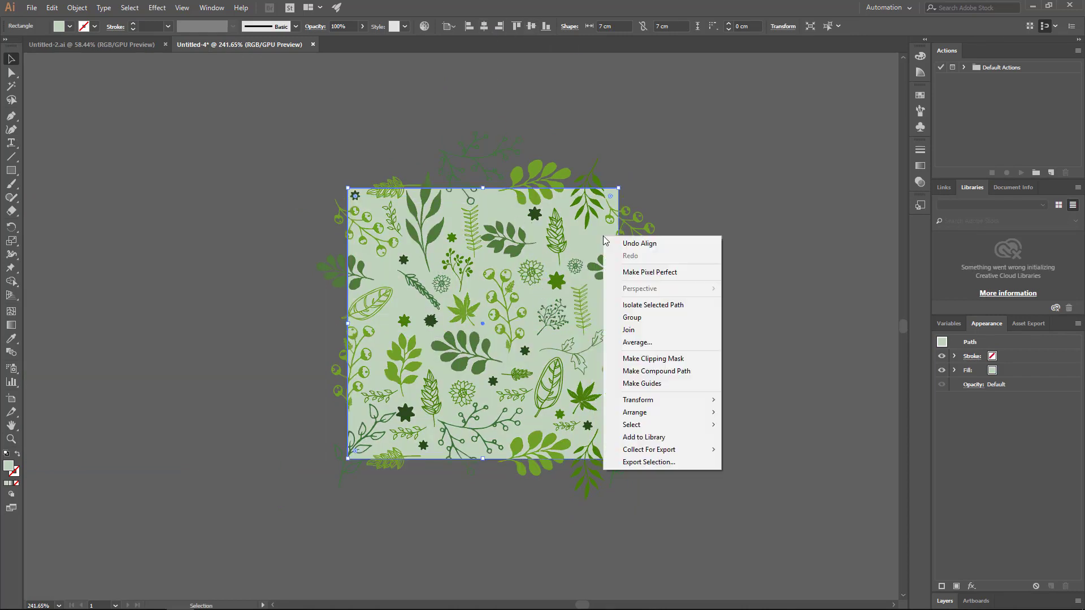
{"action": "mouse_move", "coordinate": [690, 416]}
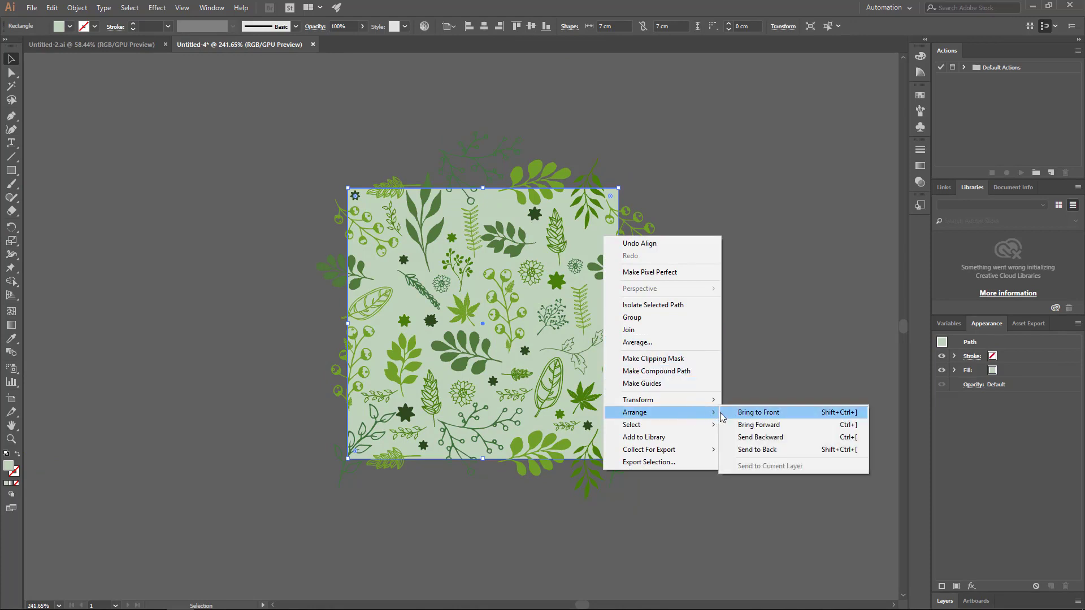
{"action": "left_click", "coordinate": [783, 418]}
{"action": "left_click", "coordinate": [698, 427]}
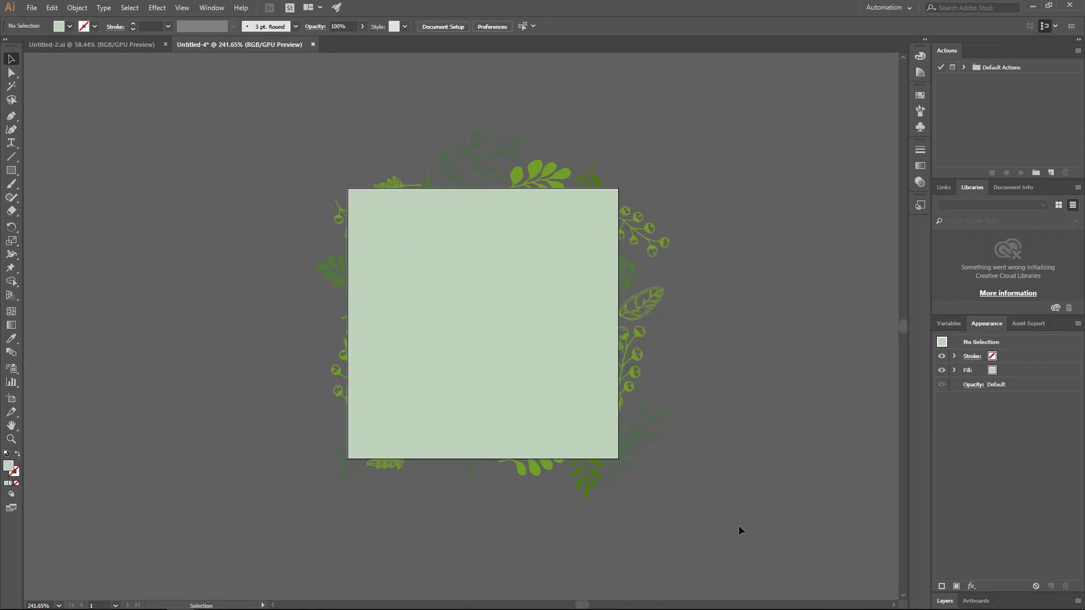
Make a clipping mask from the pale green square over all the artwork and select the clipped tile
{"action": "key", "text": "ctrl+a"}
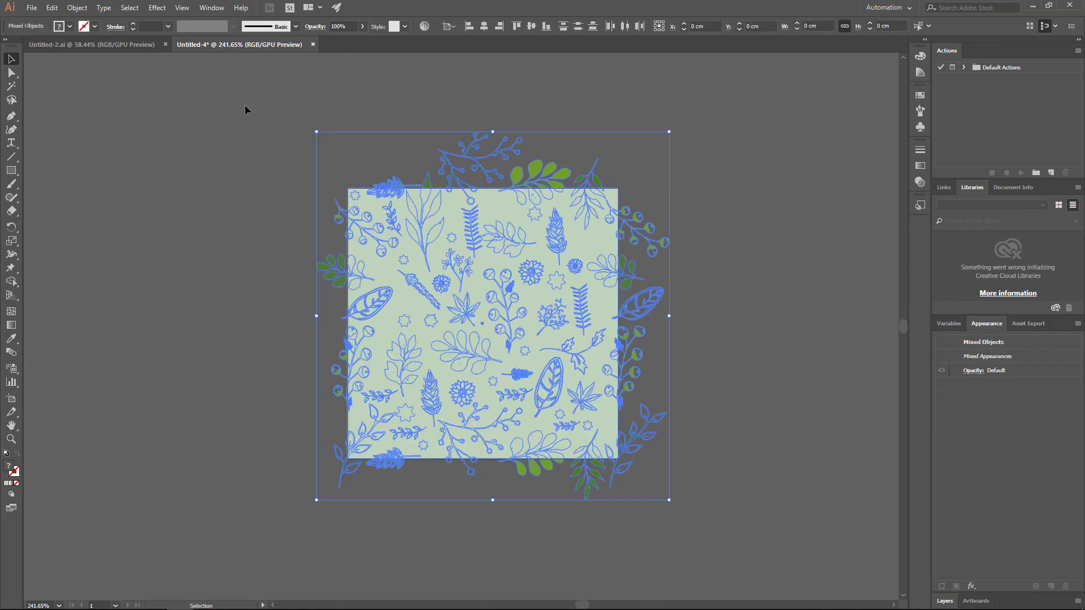
{"action": "right_click", "coordinate": [500, 210]}
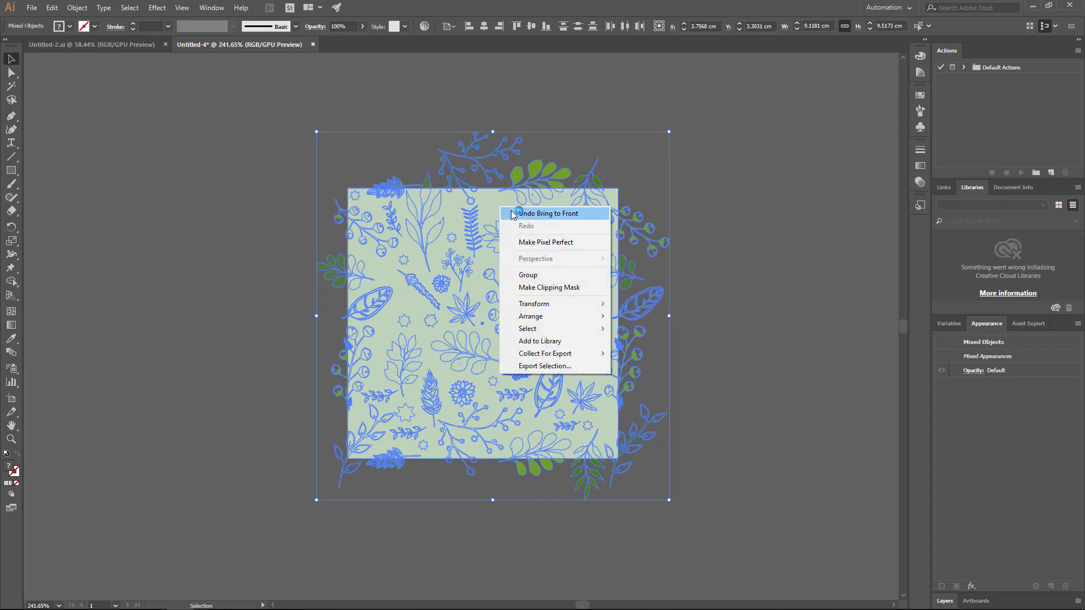
{"action": "left_click", "coordinate": [595, 288]}
{"action": "left_click", "coordinate": [633, 305]}
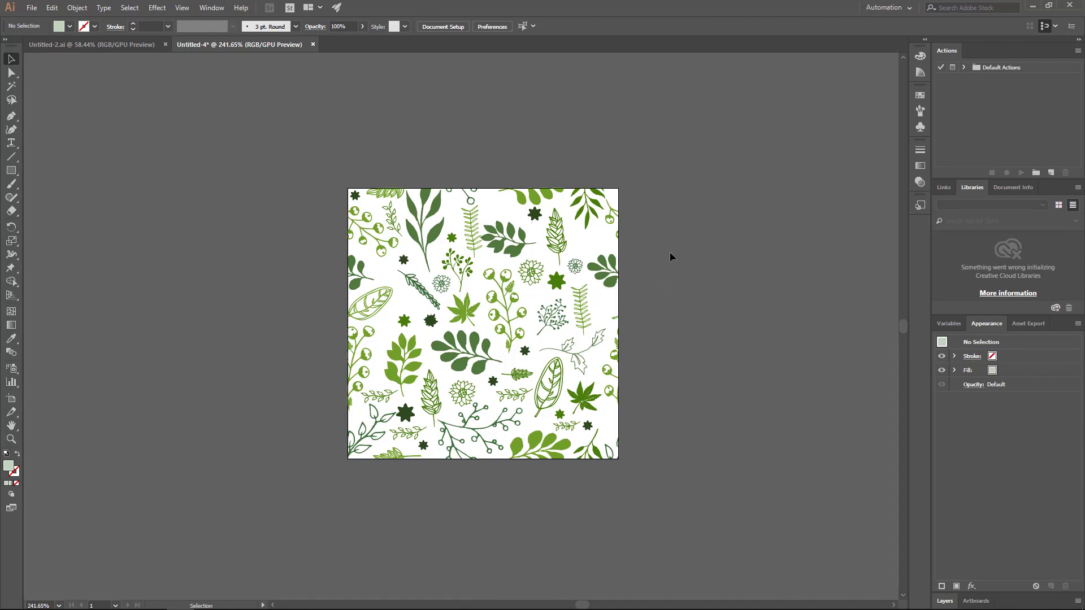
{"action": "left_click", "coordinate": [518, 249]}
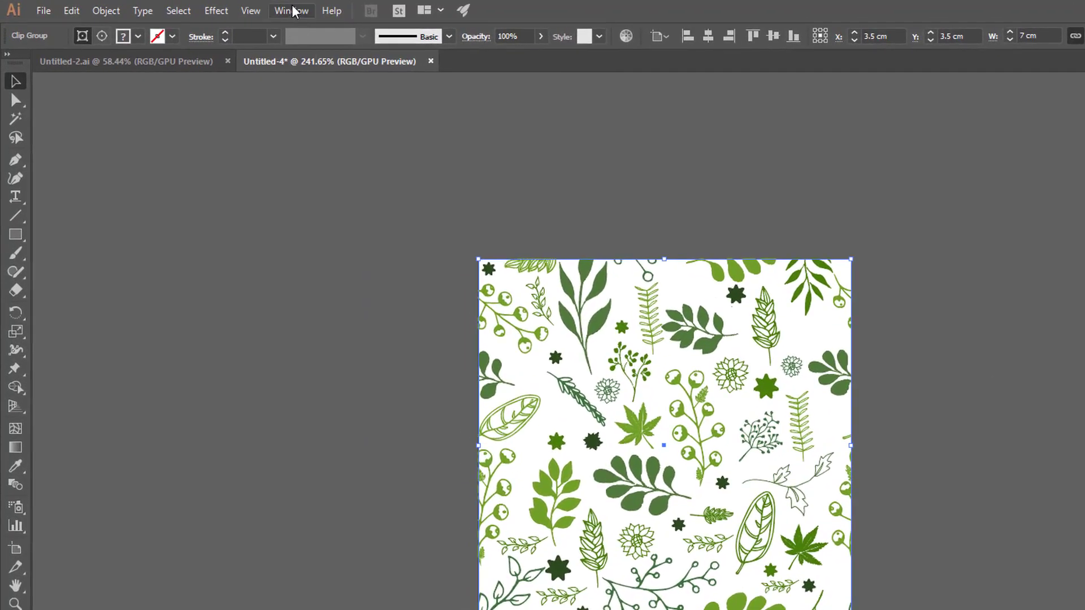
Crop the clipped tile artwork to its square with the Pathfinder Crop operation and test-move the cropped group
{"action": "left_click", "coordinate": [212, 8]}
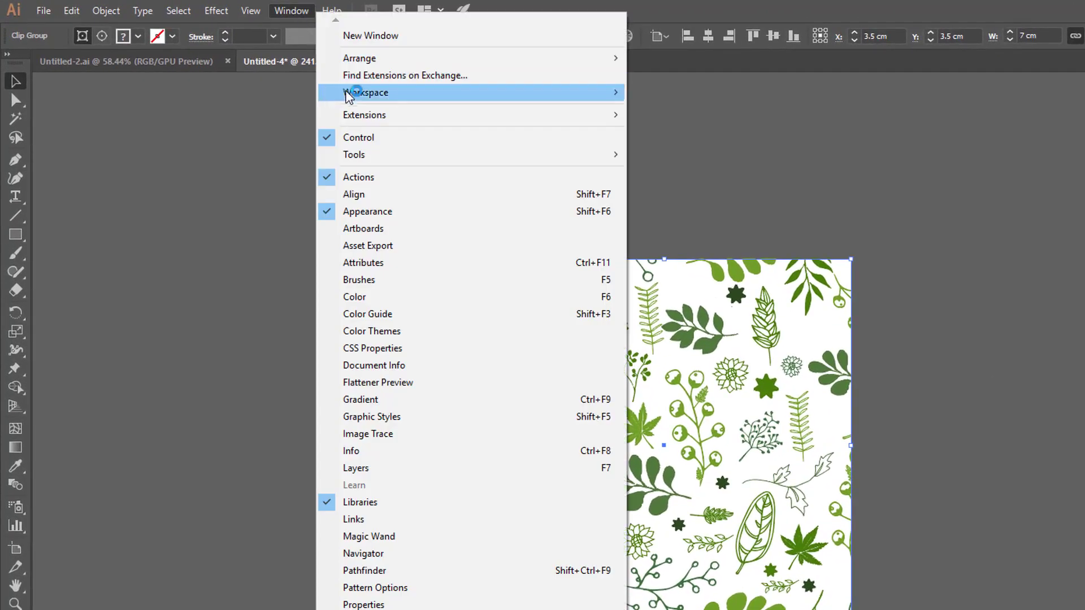
{"action": "left_click", "coordinate": [428, 570]}
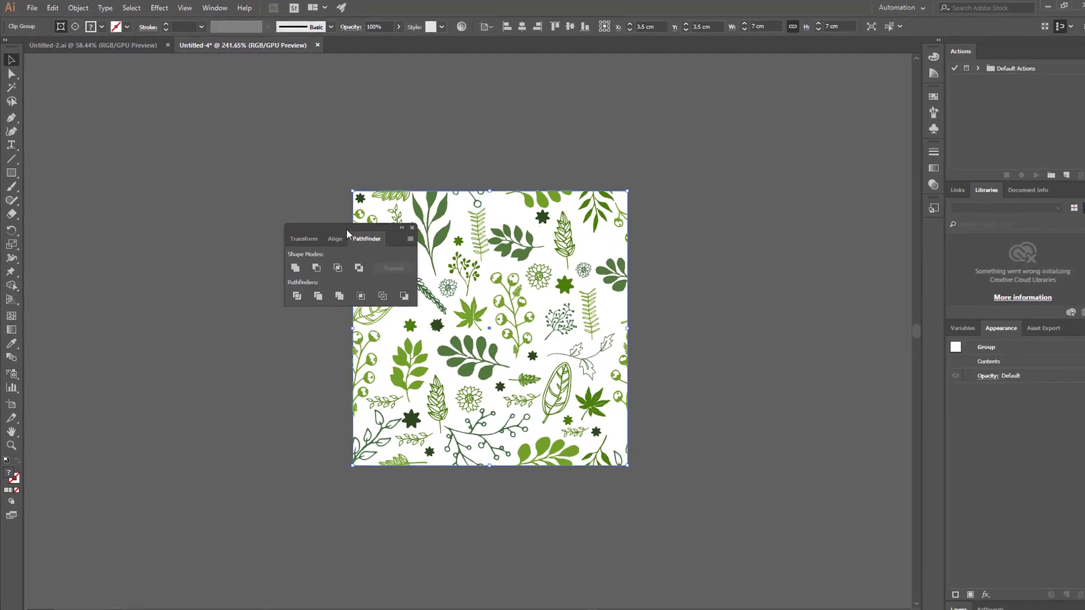
{"action": "left_click_drag", "start_coordinate": [347, 230], "coordinate": [198, 218]}
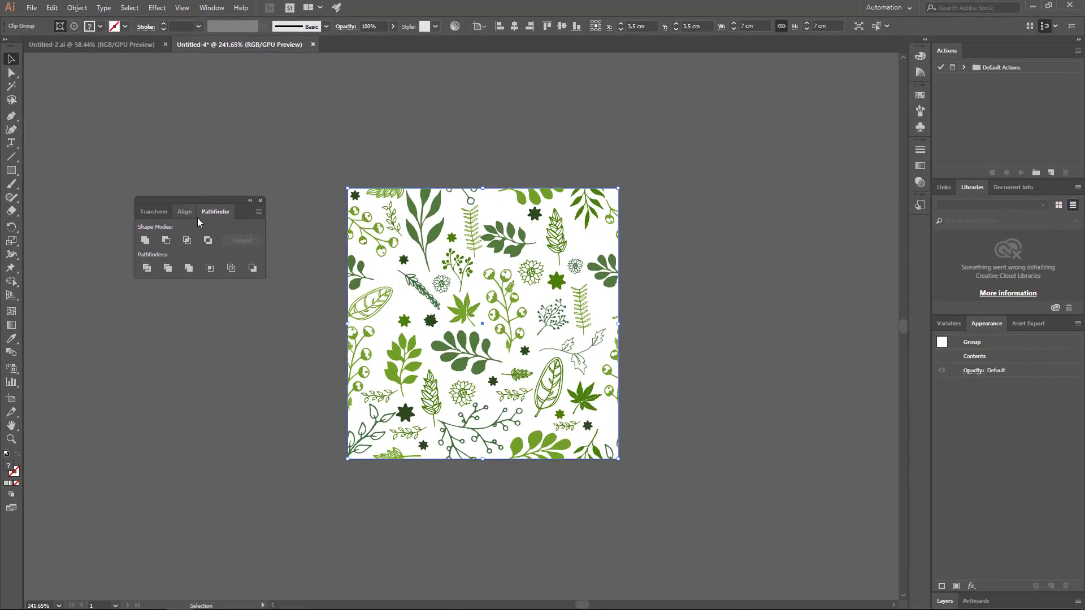
{"action": "left_click", "coordinate": [210, 269]}
{"action": "left_click", "coordinate": [255, 340]}
{"action": "left_click_drag", "start_coordinate": [461, 367], "coordinate": [495, 355]}
Show an enlarged view of the swatches and save the cropped botanical tile as a new pattern swatch
{"action": "left_click", "coordinate": [212, 8]}
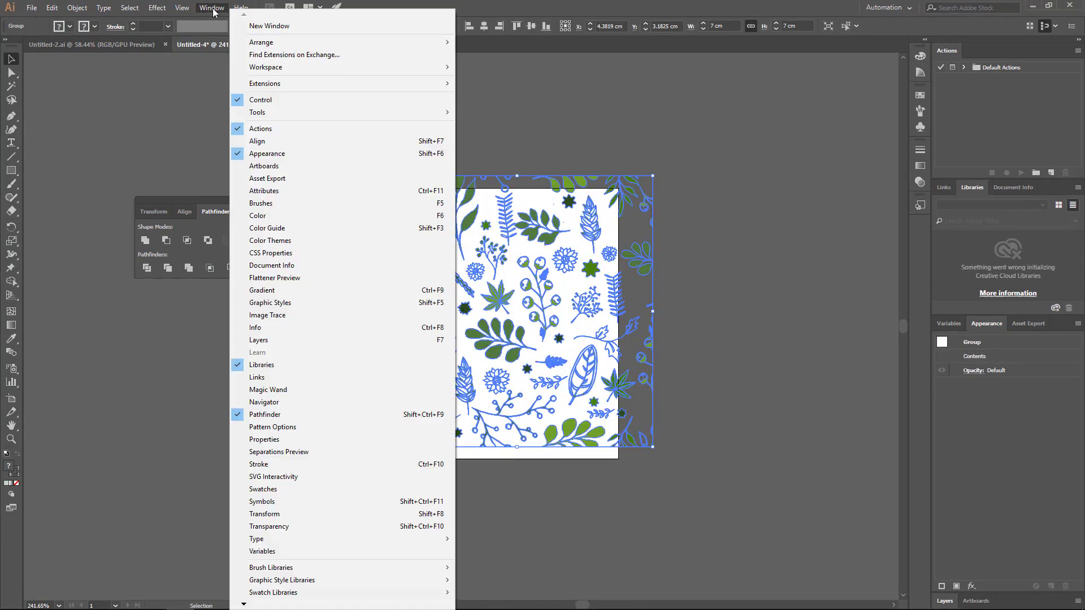
{"action": "left_click", "coordinate": [321, 491]}
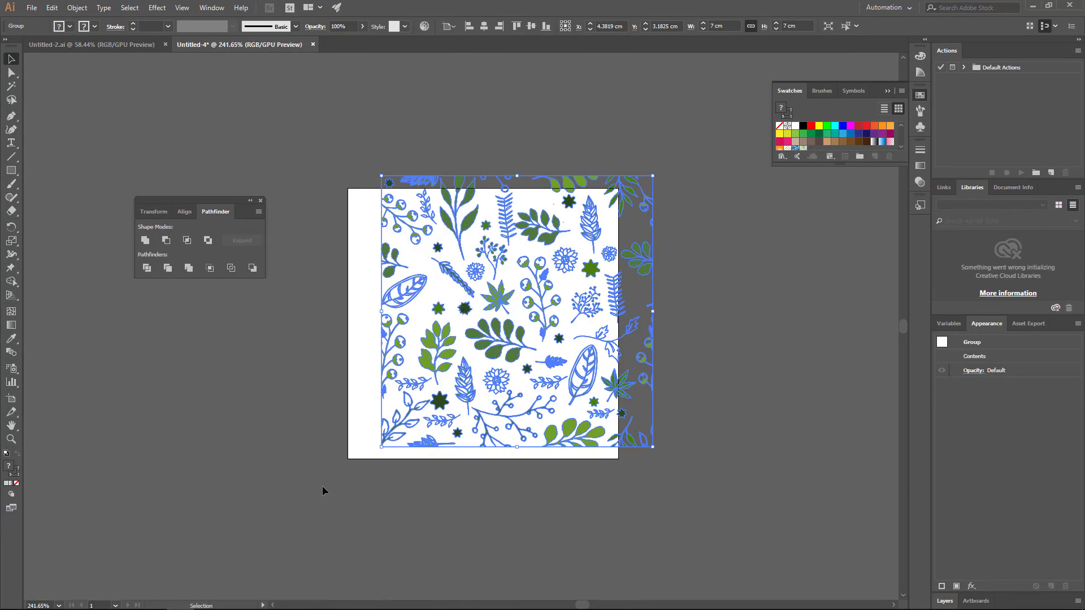
{"action": "left_click_drag", "start_coordinate": [845, 166], "coordinate": [844, 351]}
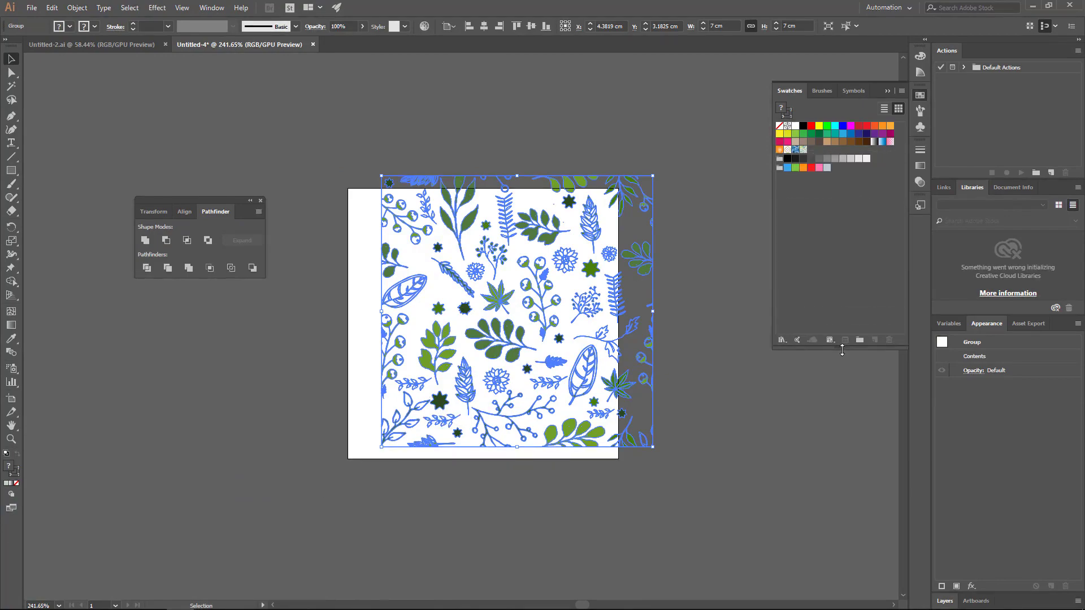
{"action": "left_click_drag", "start_coordinate": [536, 307], "coordinate": [809, 252]}
{"action": "key", "text": "ctrl+shift+a"}
Clear the original tile artwork from the artboard
{"action": "left_click_drag", "start_coordinate": [643, 271], "coordinate": [593, 290]}
{"action": "left_click", "coordinate": [652, 290]}
{"action": "key", "text": "space"}
{"action": "left_click", "coordinate": [599, 287]}
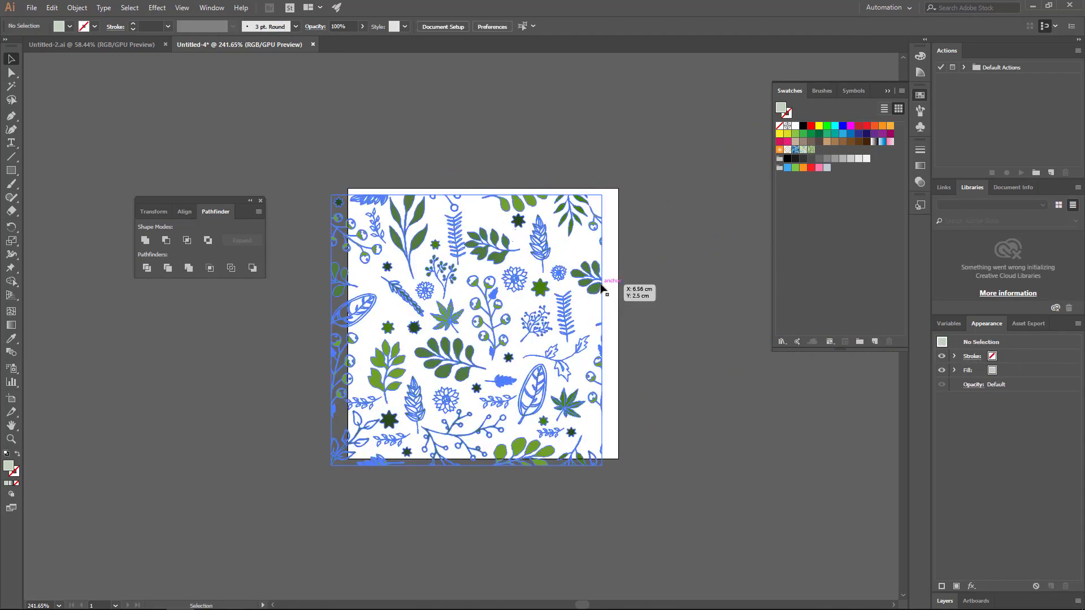
{"action": "left_click", "coordinate": [52, 8]}
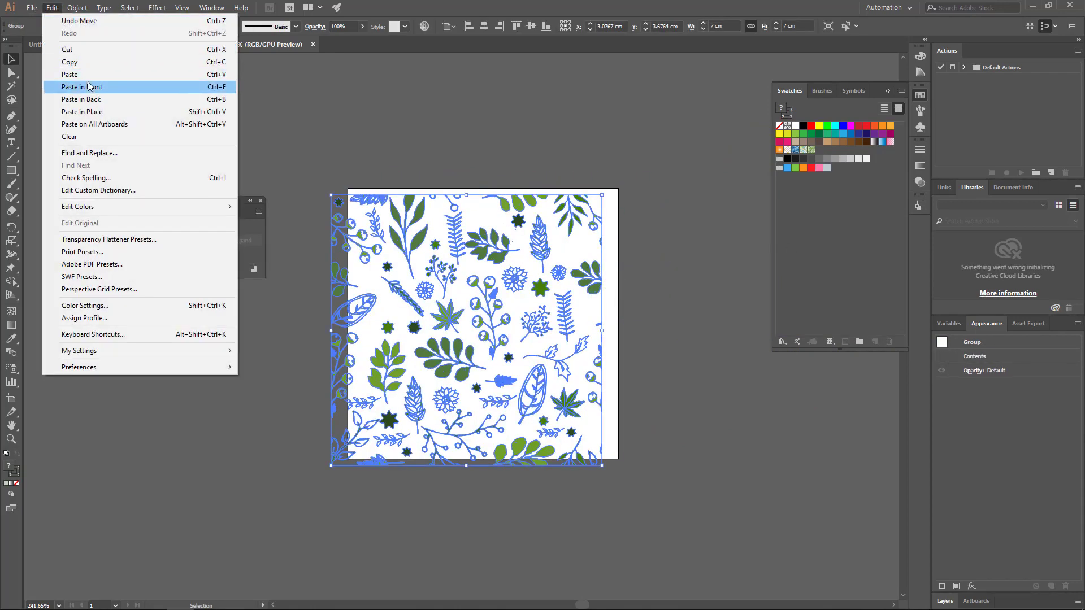
{"action": "left_click", "coordinate": [104, 135]}
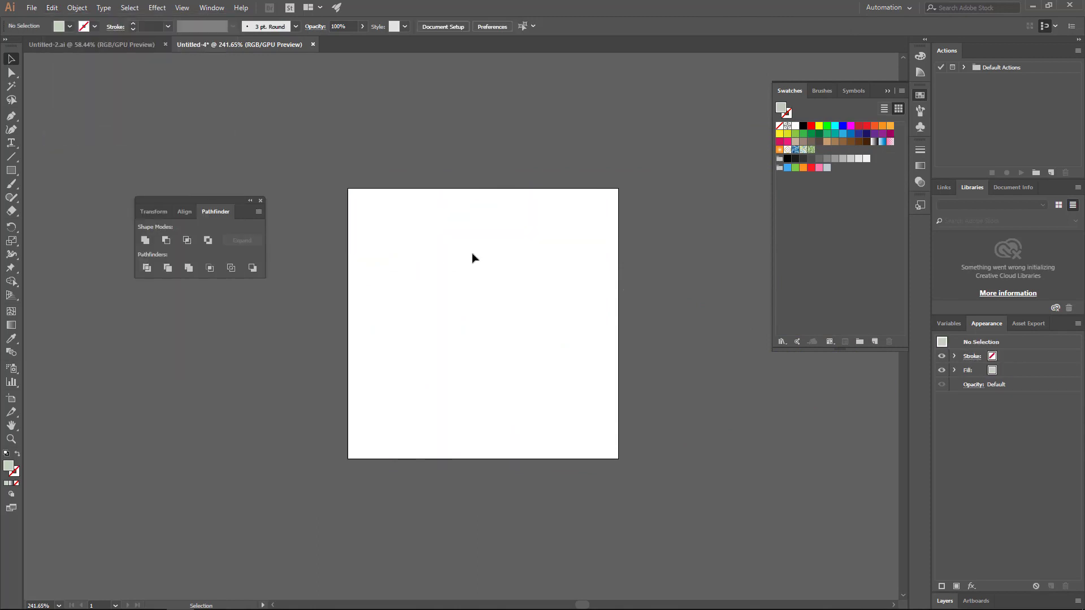
Show the rulers in pixels and resize the artboard to 1920 × 1080 px
{"action": "left_click", "coordinate": [12, 399]}
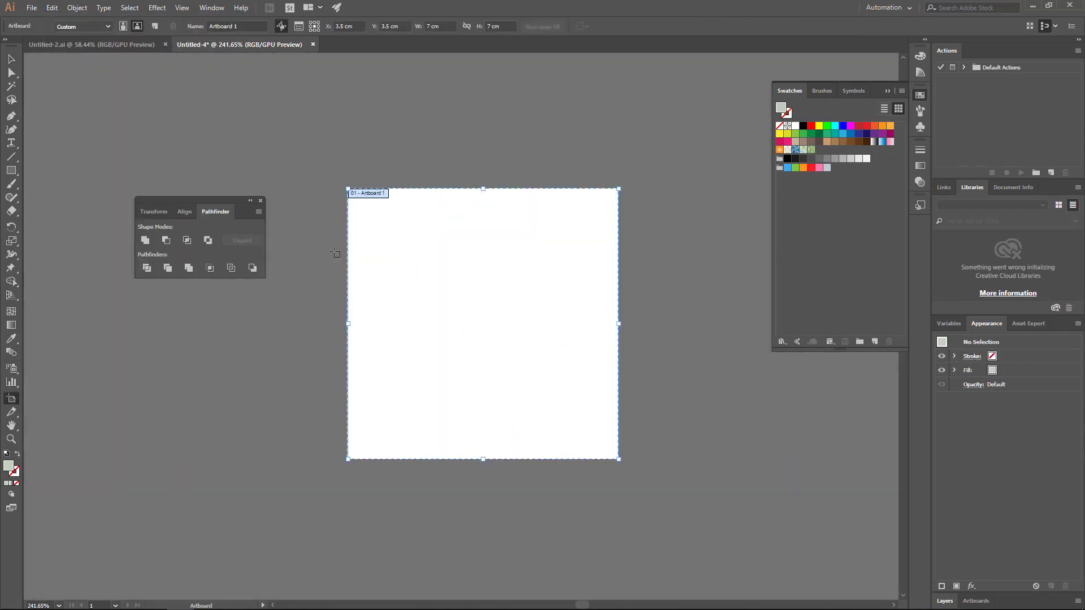
{"action": "key", "text": "ctrl+r"}
{"action": "right_click", "coordinate": [449, 57]}
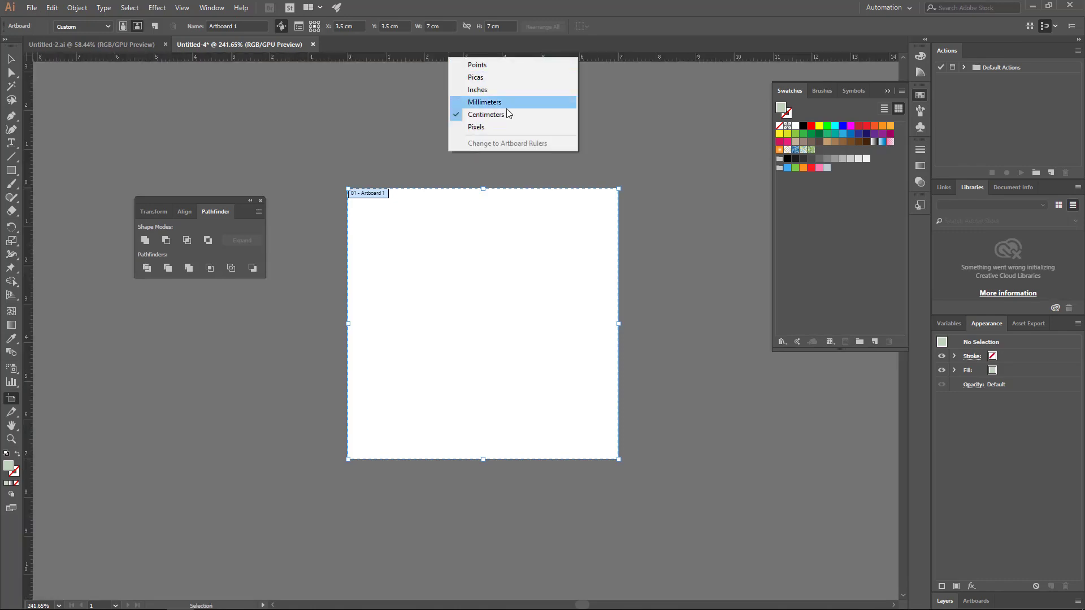
{"action": "left_click", "coordinate": [498, 126]}
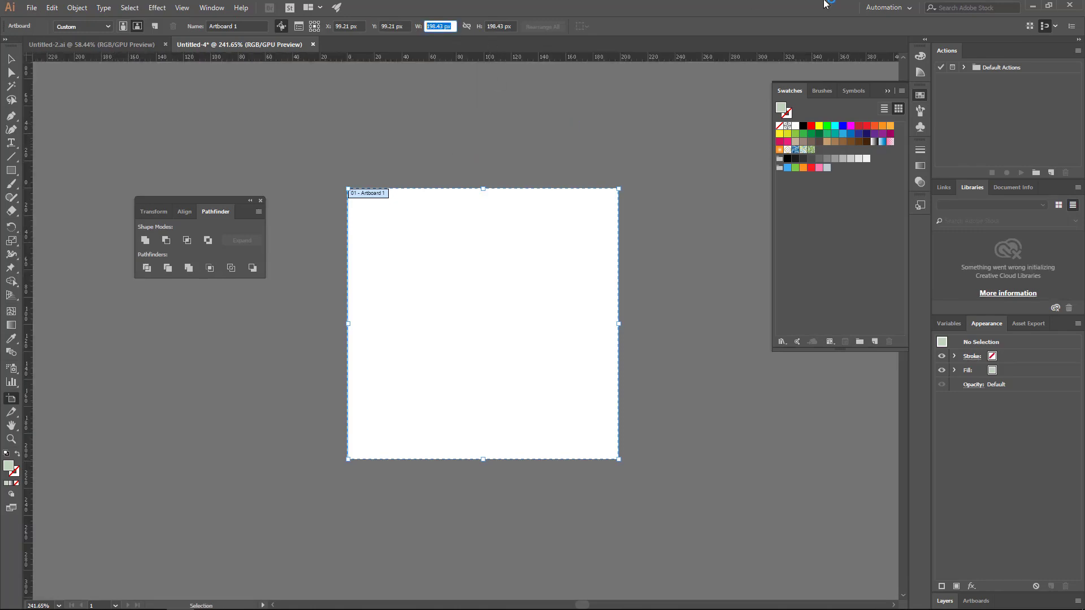
{"action": "type", "text": "1920"}
{"action": "key", "text": "Tab"}
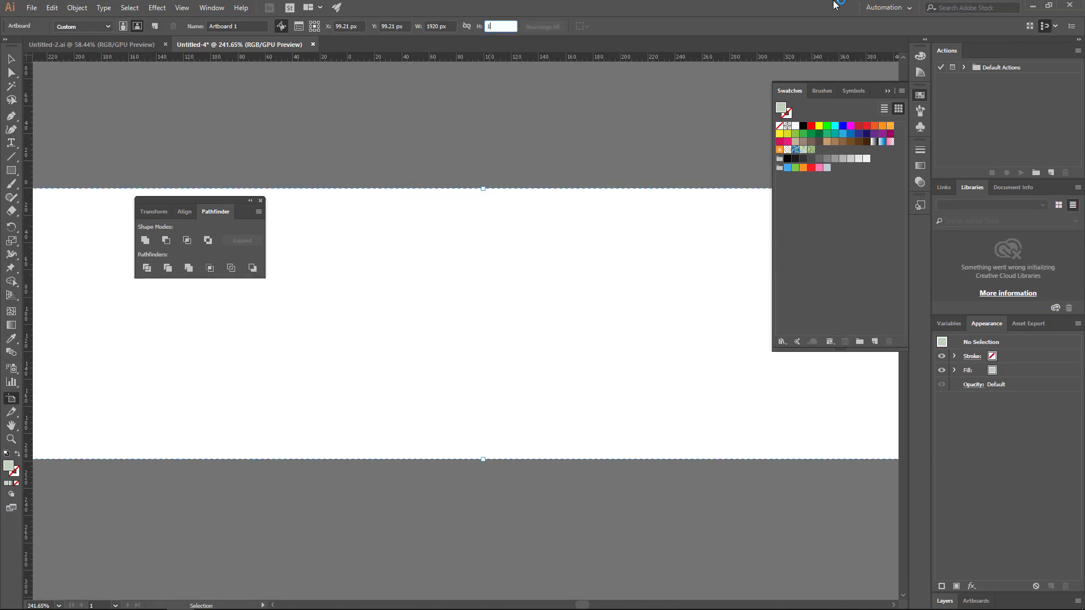
{"action": "type", "text": "1080"}
{"action": "key", "text": "Tab"}
{"action": "left_click", "coordinate": [12, 58]}
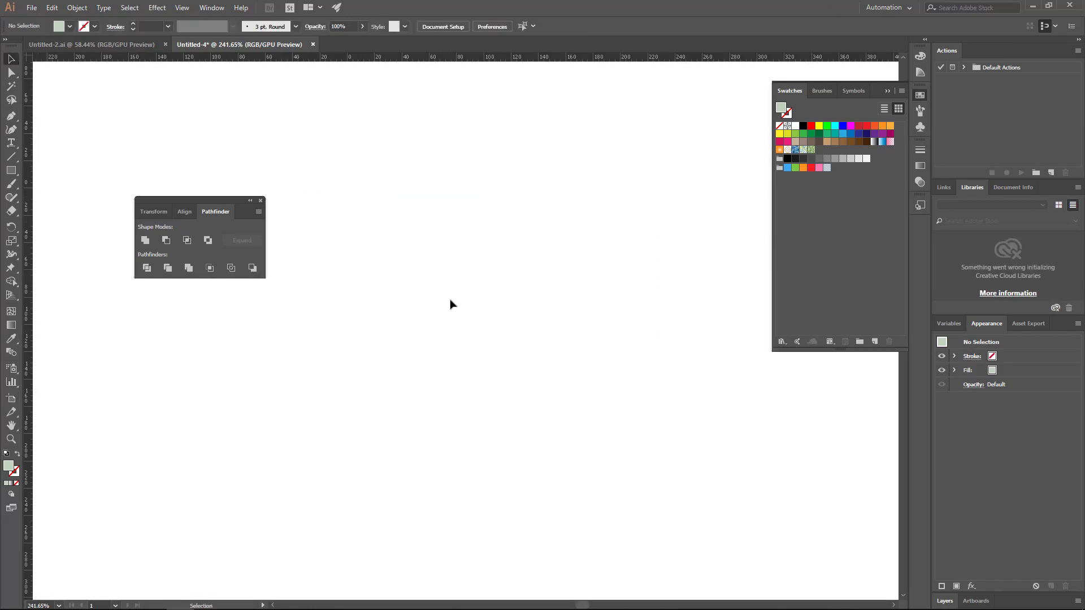
Create a 1920 × 1080 px rectangle and centre it horizontally and vertically on the artboard
{"action": "left_click_drag", "start_coordinate": [464, 329], "coordinate": [335, 284]}
{"action": "left_click_drag", "start_coordinate": [501, 325], "coordinate": [420, 299]}
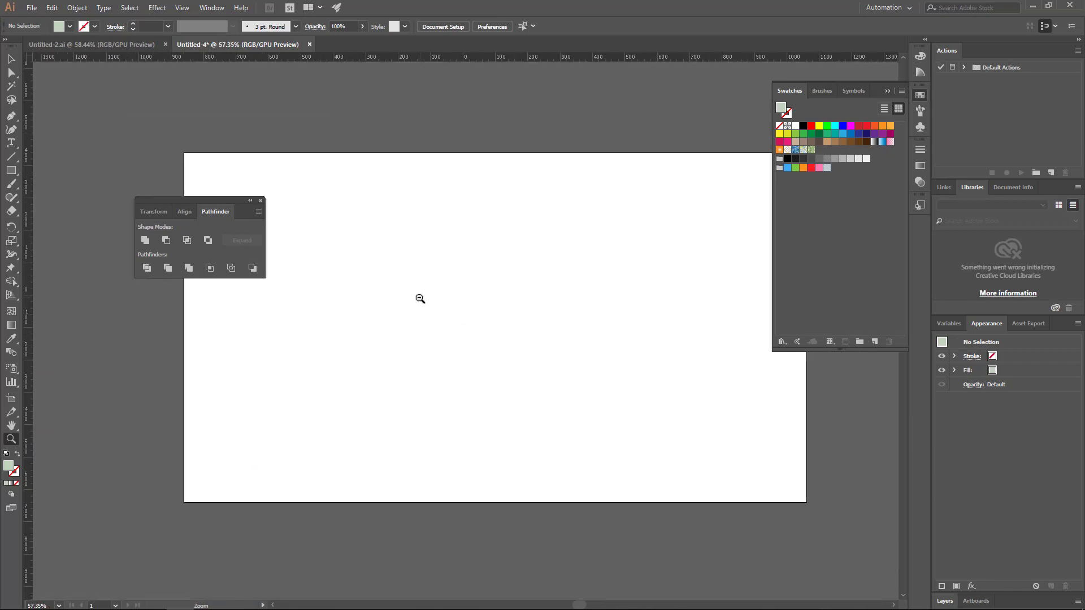
{"action": "left_click_drag", "start_coordinate": [229, 200], "coordinate": [860, 390]}
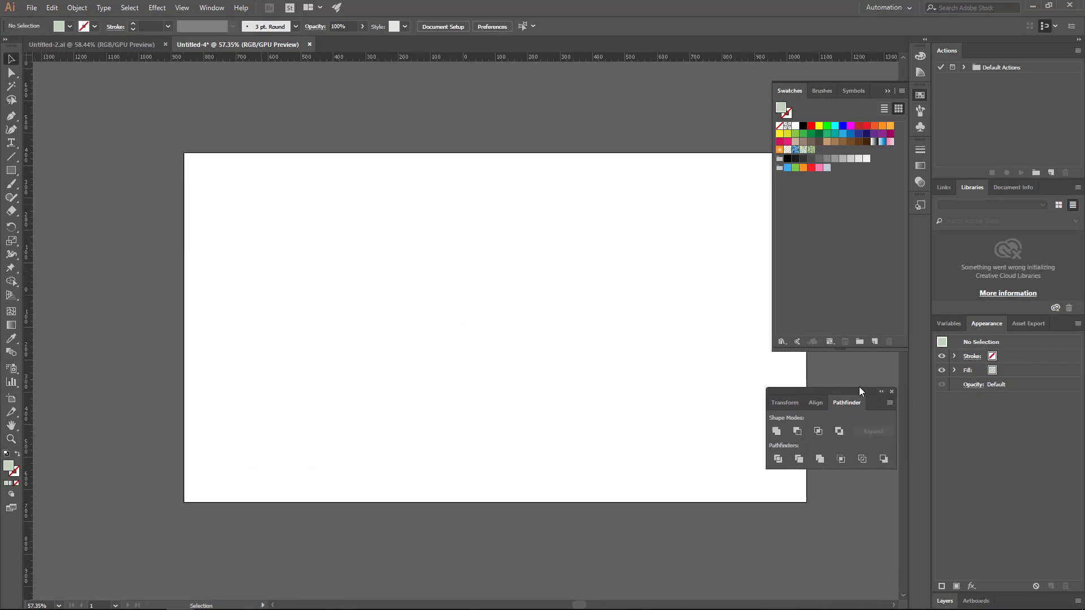
{"action": "left_click_drag", "start_coordinate": [690, 334], "coordinate": [637, 319]}
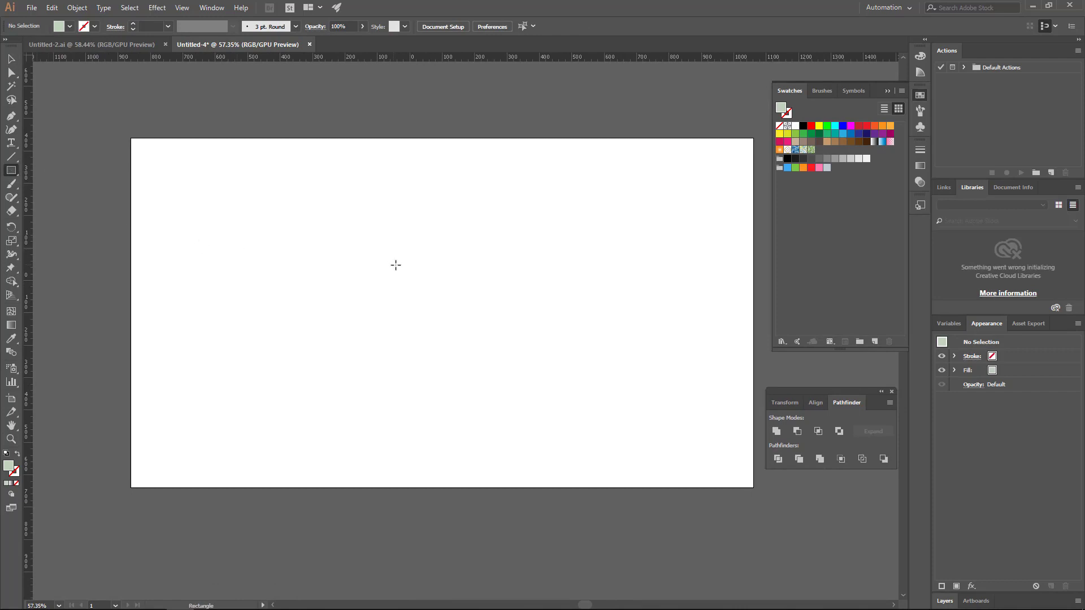
{"action": "left_click", "coordinate": [434, 293]}
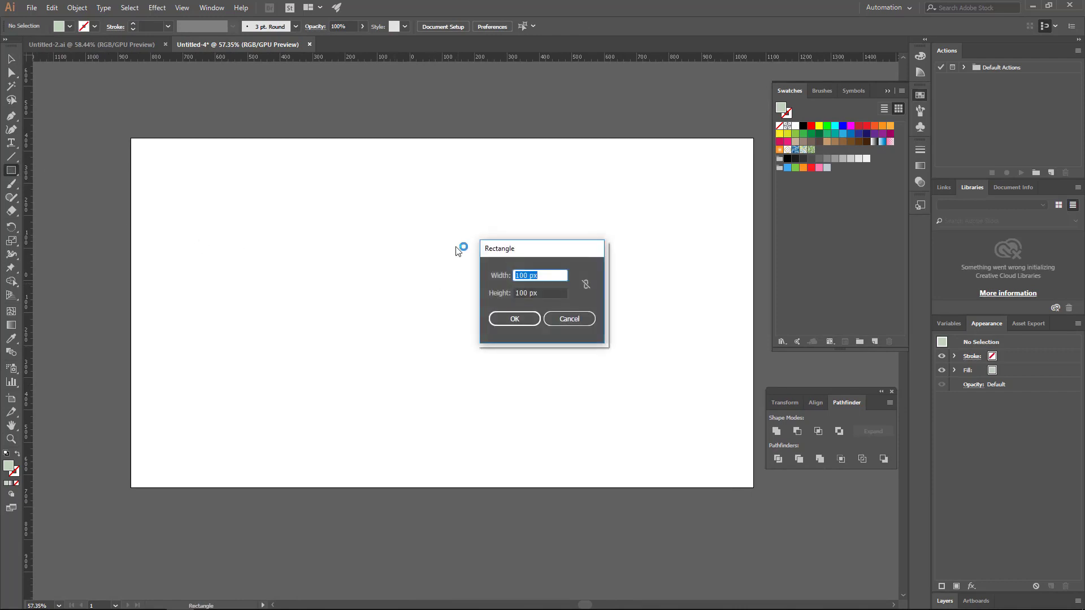
{"action": "key", "text": "Tab"}
{"action": "type", "text": "1"}
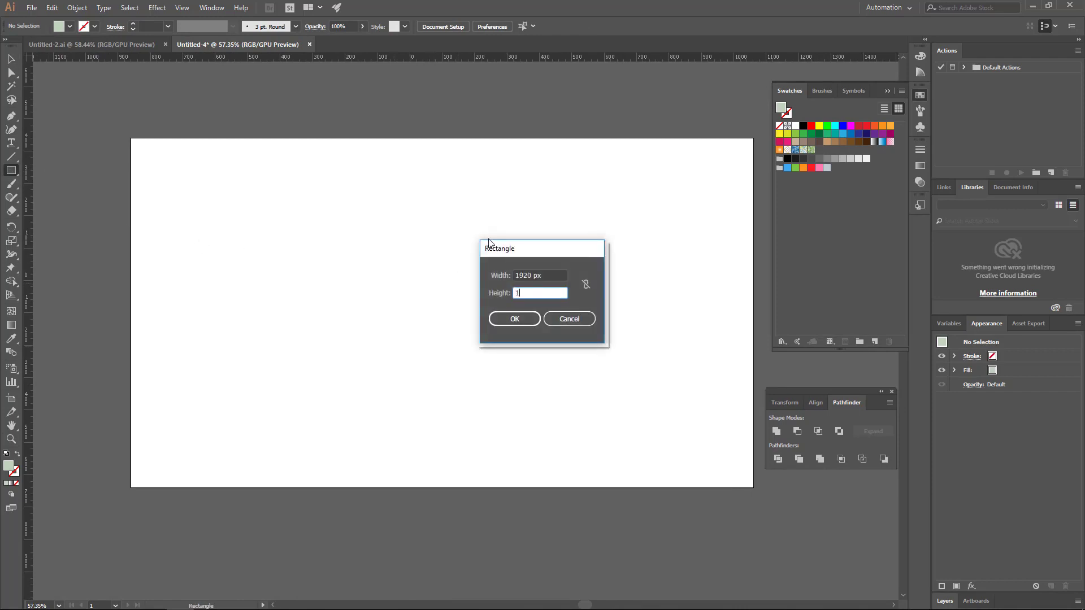
{"action": "left_click", "coordinate": [516, 319]}
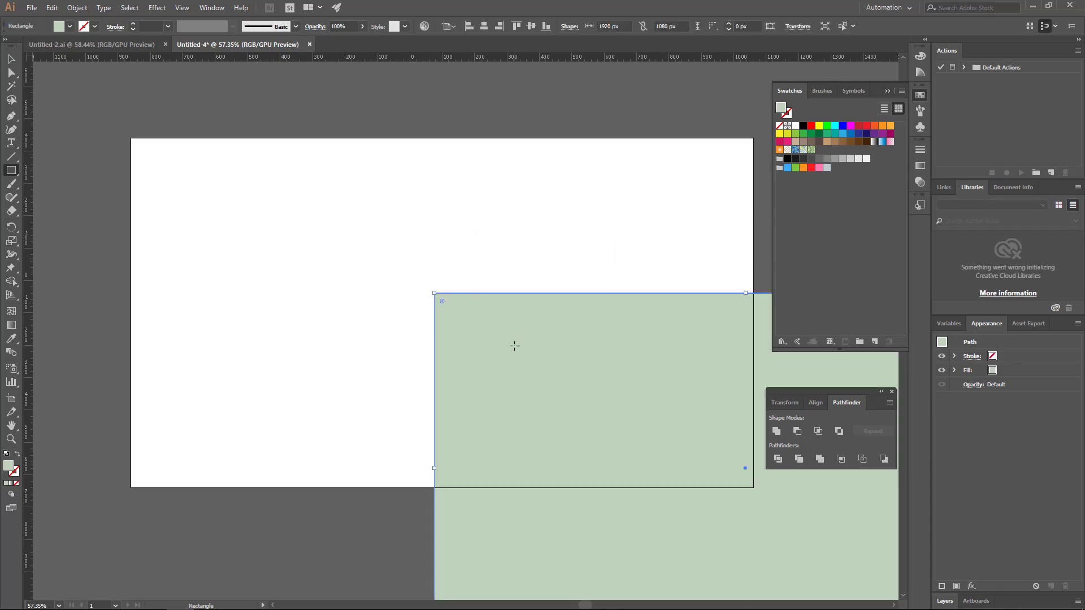
{"action": "left_click", "coordinate": [484, 26]}
{"action": "left_click", "coordinate": [532, 26]}
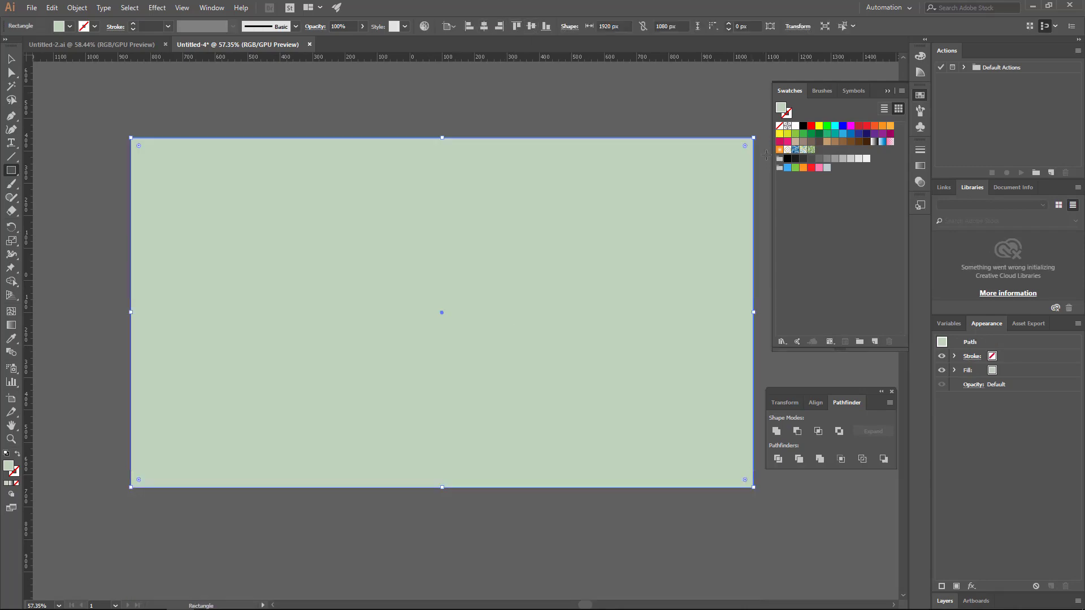
Fill the rectangle with the new botanical pattern swatch and check how the pattern repeats
{"action": "left_click", "coordinate": [812, 151]}
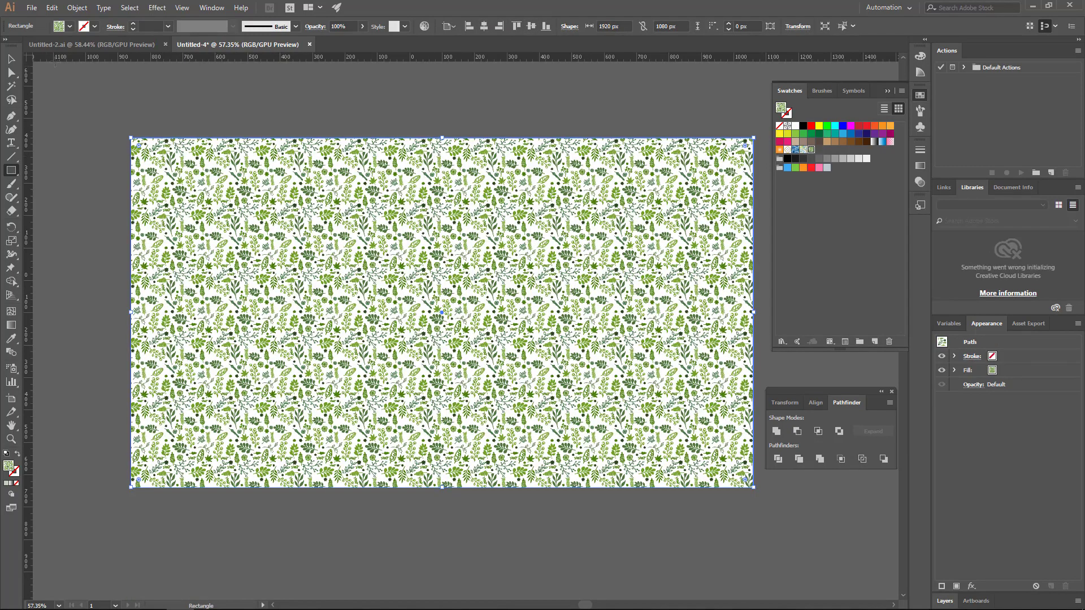
{"action": "left_click", "coordinate": [11, 59]}
{"action": "left_click", "coordinate": [250, 106]}
{"action": "key", "text": "z"}
{"action": "left_click_drag", "start_coordinate": [419, 343], "coordinate": [609, 354]}
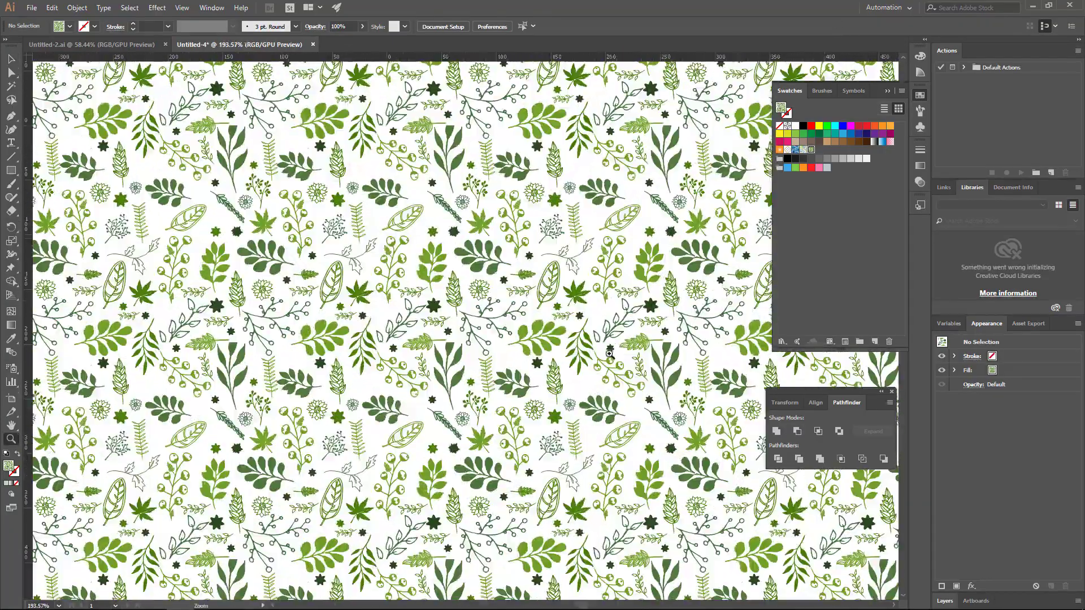
{"action": "left_click_drag", "start_coordinate": [593, 294], "coordinate": [440, 287]}
{"action": "left_click_drag", "start_coordinate": [560, 279], "coordinate": [441, 312]}
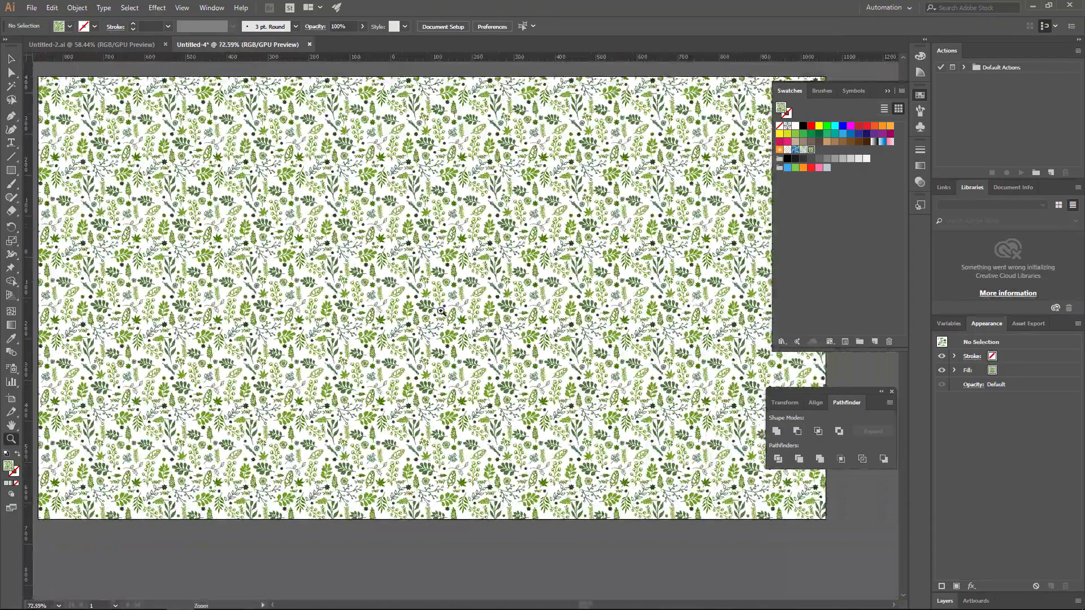
{"action": "left_click_drag", "start_coordinate": [563, 315], "coordinate": [532, 294]}
Open the Scale transformation for the pattern-filled rectangle and restrict it to transforming patterns, not objects
{"action": "key", "text": "v"}
{"action": "left_click", "coordinate": [528, 290]}
{"action": "right_click", "coordinate": [528, 287]}
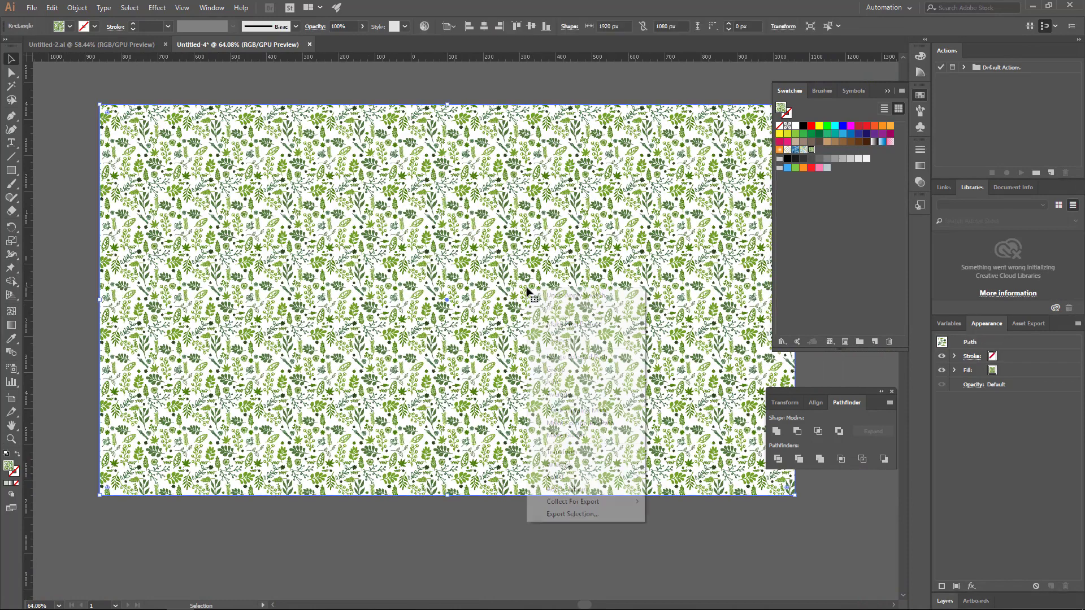
{"action": "mouse_move", "coordinate": [571, 451]}
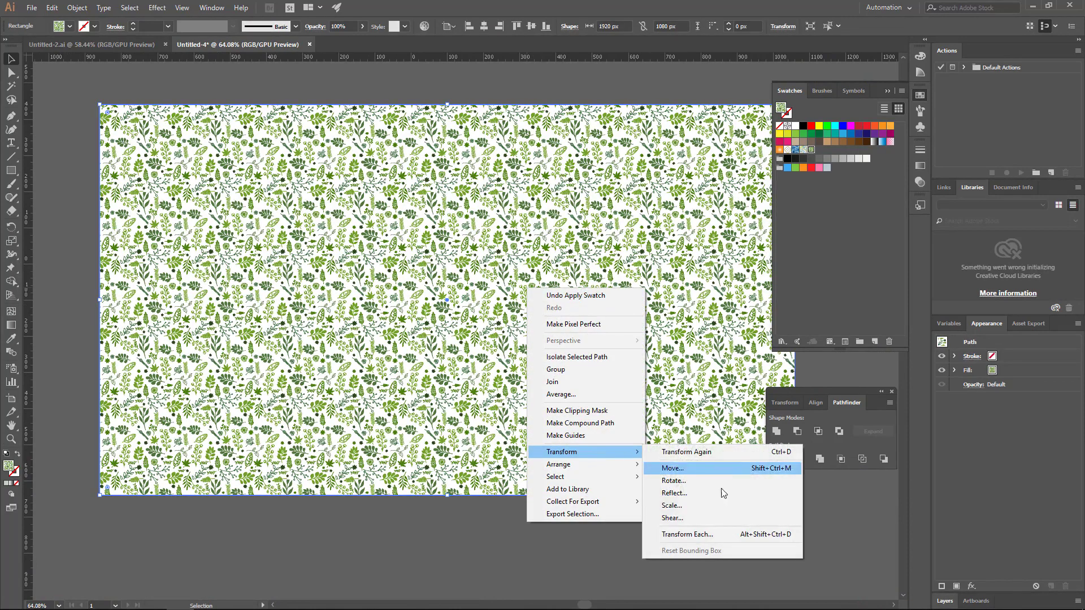
{"action": "left_click", "coordinate": [707, 508]}
{"action": "left_click_drag", "start_coordinate": [562, 177], "coordinate": [733, 212]}
{"action": "left_click", "coordinate": [669, 365]}
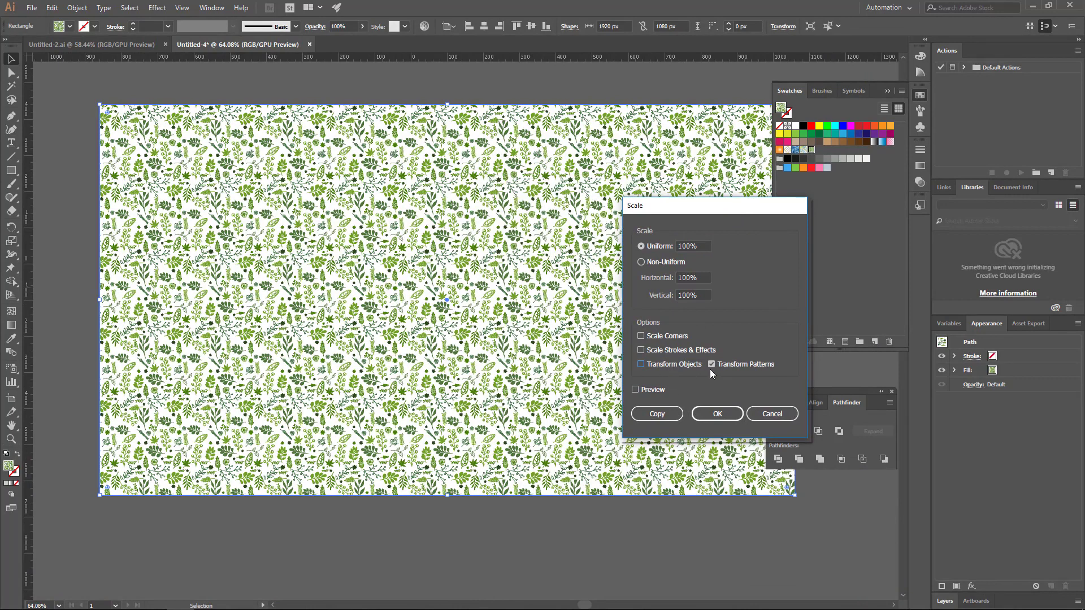
{"action": "left_click", "coordinate": [681, 366]}
Scale the rectangle's pattern fill uniformly to 150% with the preview on, leaving the rectangle deselected
{"action": "type", "text": "120"}
{"action": "key", "text": "Tab"}
{"action": "left_click", "coordinate": [637, 391]}
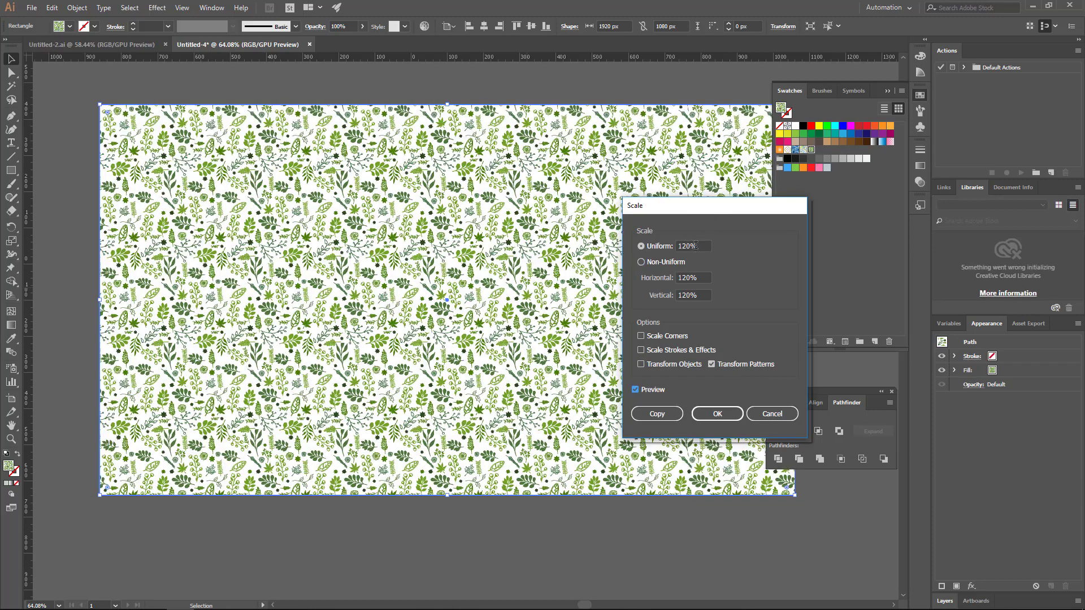
{"action": "type", "text": "150"}
{"action": "key", "text": "Tab"}
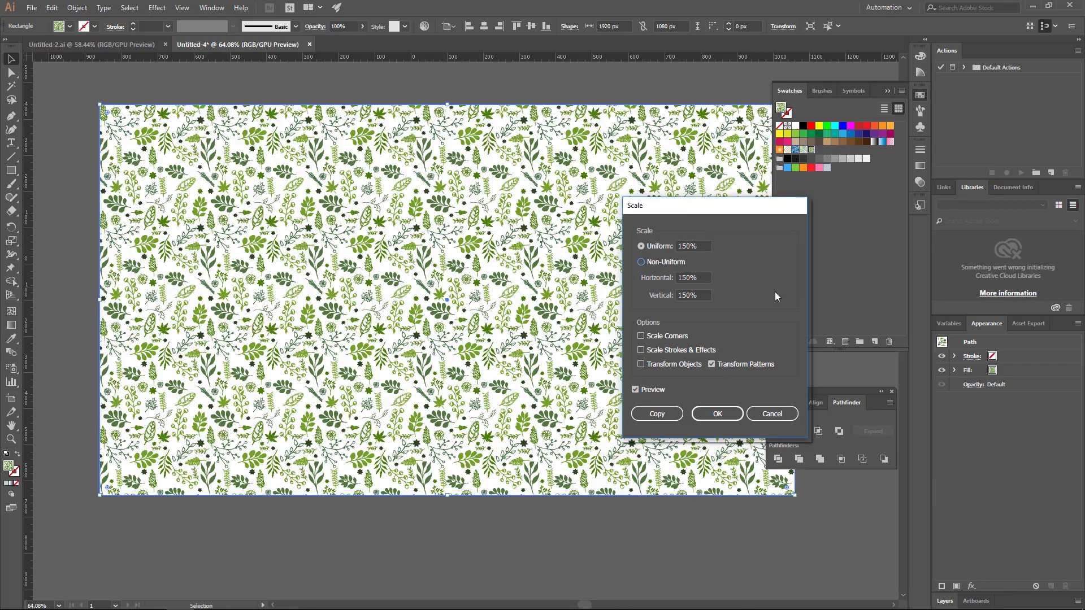
{"action": "left_click", "coordinate": [715, 418]}
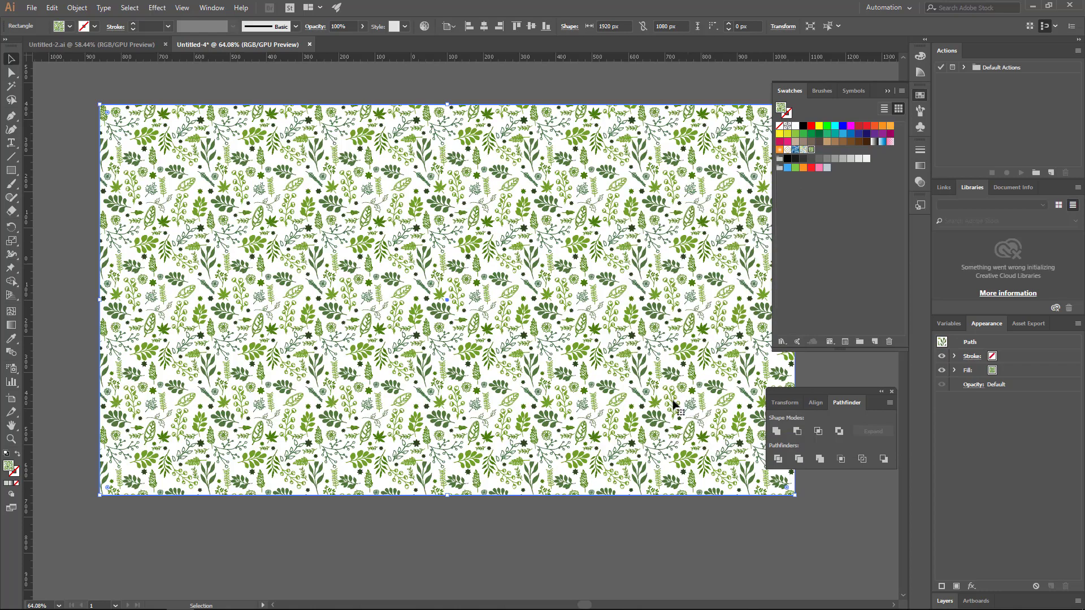
{"action": "left_click", "coordinate": [538, 530]}
Add a second 1920 × 1080 px pattern-filled rectangle and centre it on the artboard over the first
{"action": "key", "text": "z"}
{"action": "left_click_drag", "start_coordinate": [563, 380], "coordinate": [535, 364]}
{"action": "key", "text": "space"}
{"action": "key", "text": "v"}
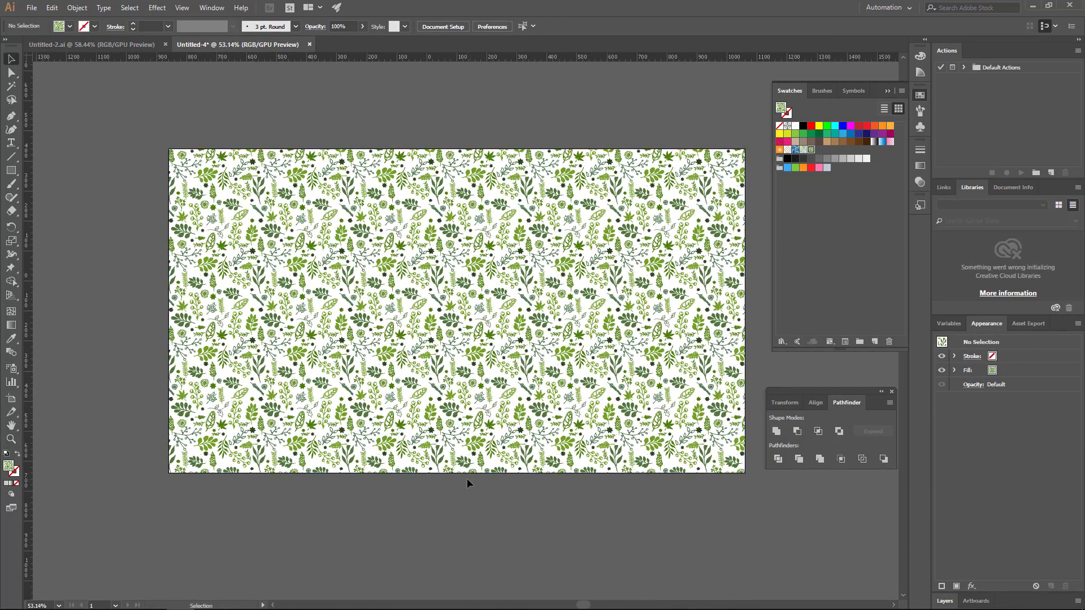
{"action": "left_click", "coordinate": [497, 284]}
{"action": "left_click", "coordinate": [426, 89]}
{"action": "left_click", "coordinate": [371, 253]}
{"action": "left_click", "coordinate": [513, 318]}
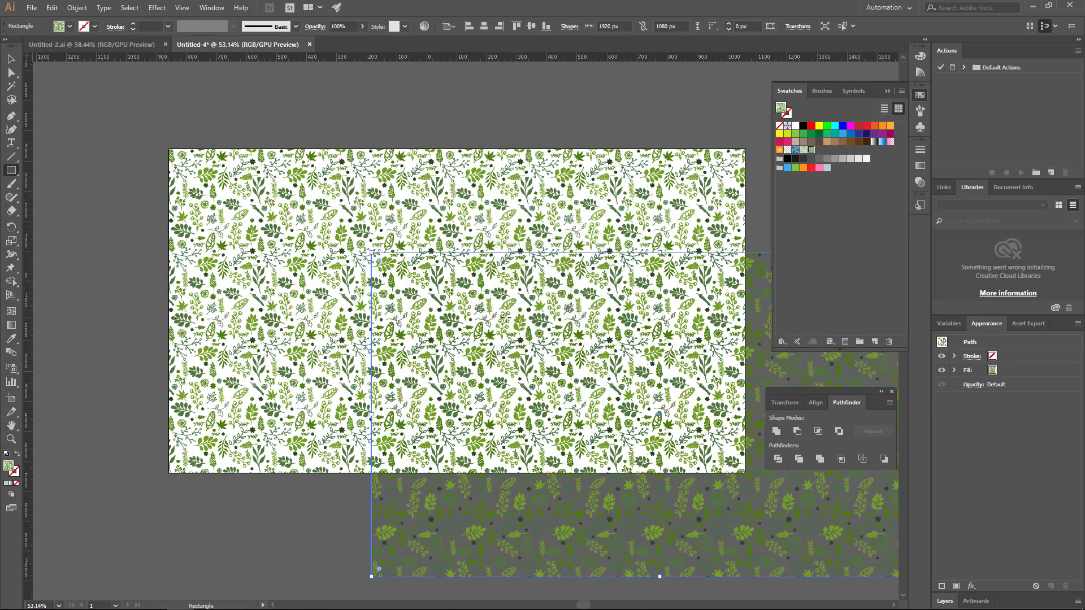
{"action": "left_click", "coordinate": [484, 27]}
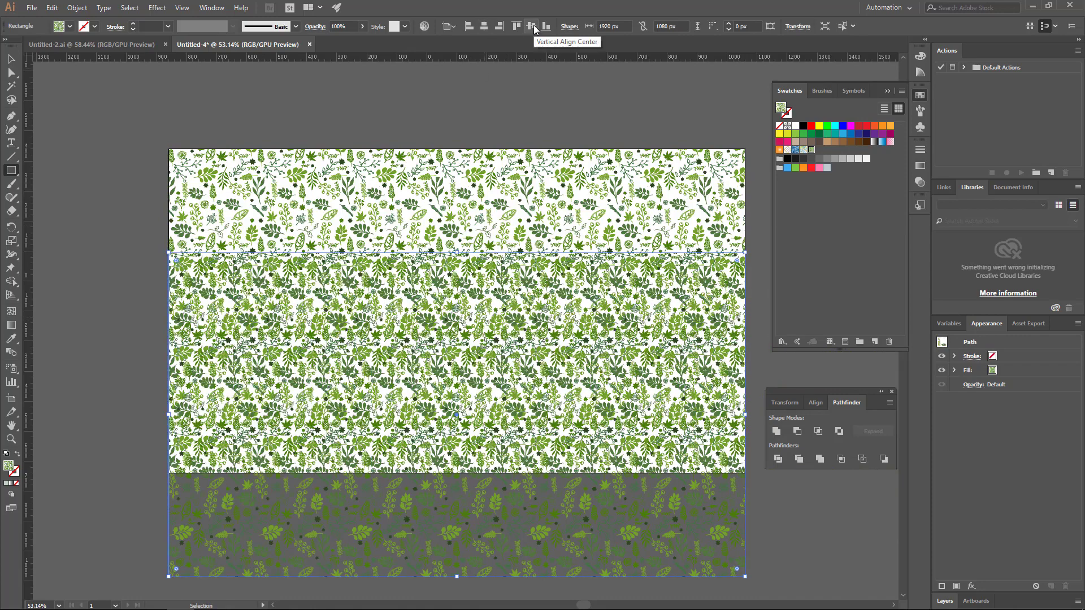
{"action": "left_click", "coordinate": [534, 25]}
Send the new rectangle behind the scaled pattern rectangle and fill it with a solid bright green swatch
{"action": "key", "text": "v"}
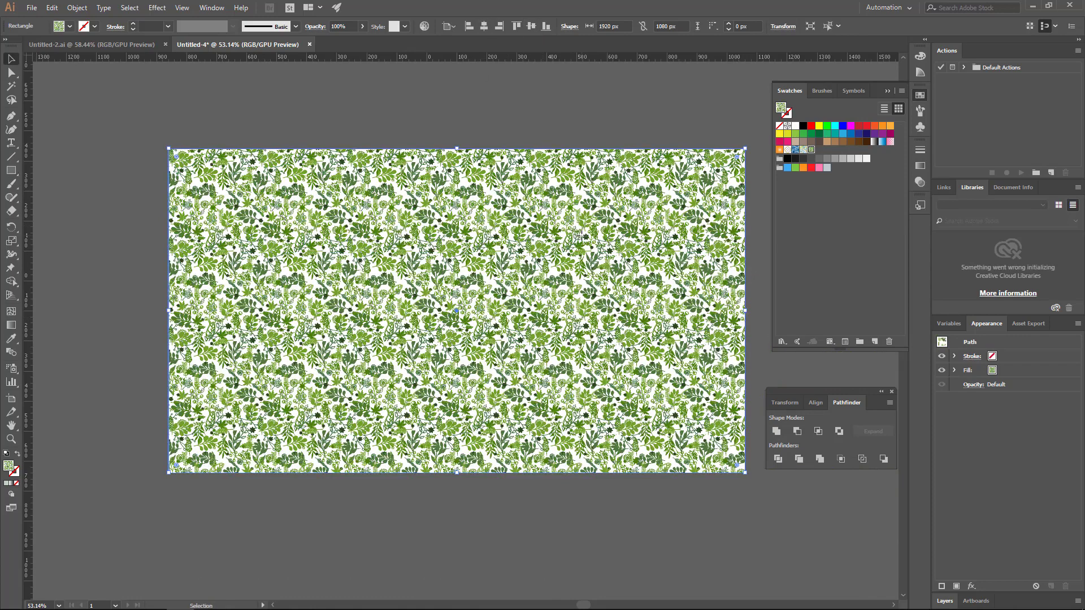
{"action": "right_click", "coordinate": [582, 236]}
{"action": "mouse_move", "coordinate": [648, 410]}
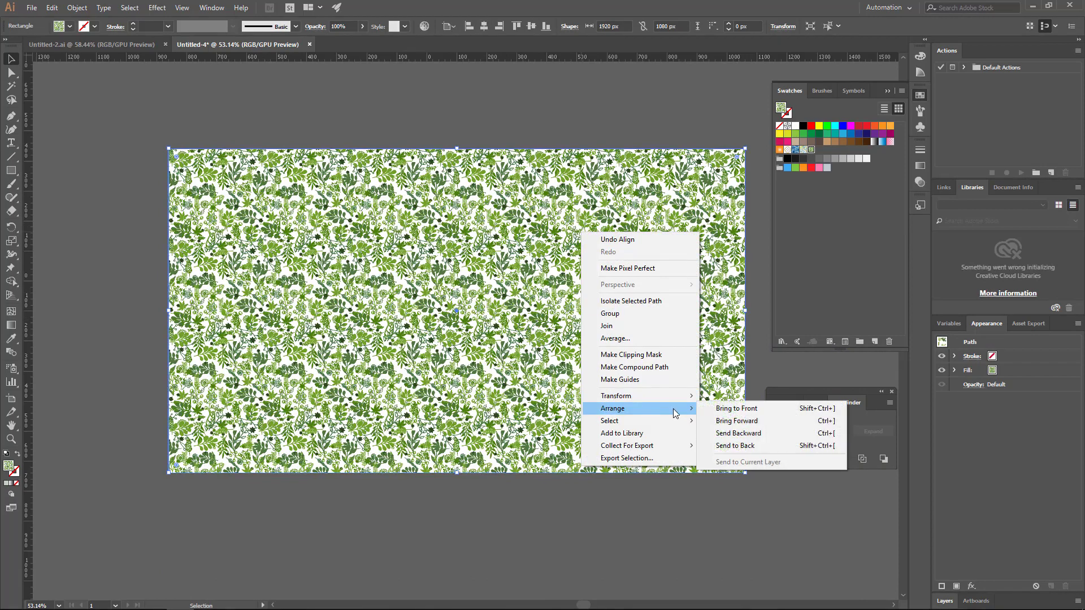
{"action": "left_click", "coordinate": [749, 447]}
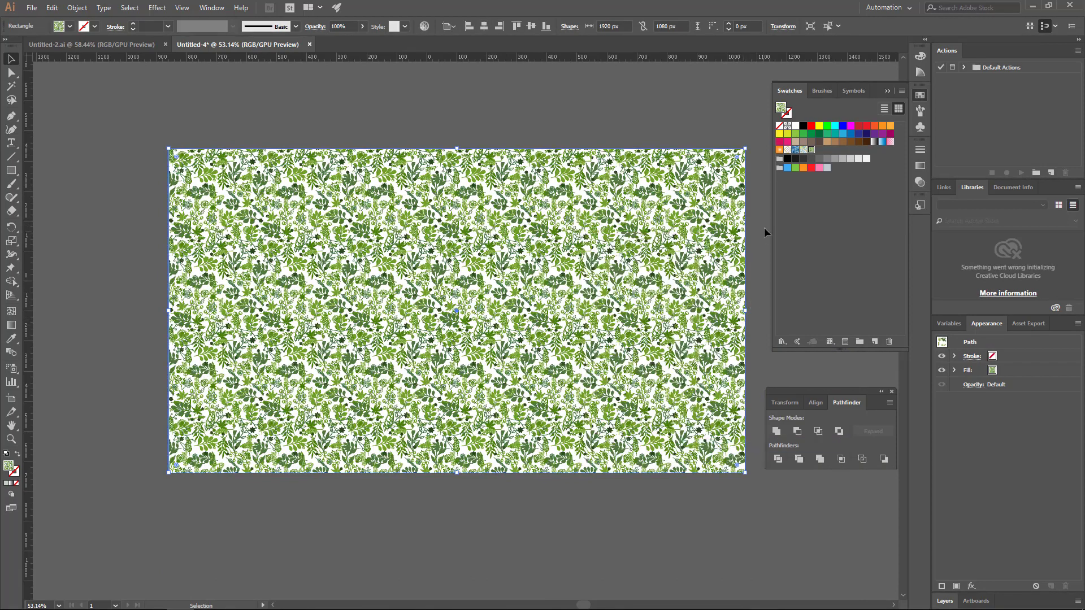
{"action": "left_click", "coordinate": [796, 134]}
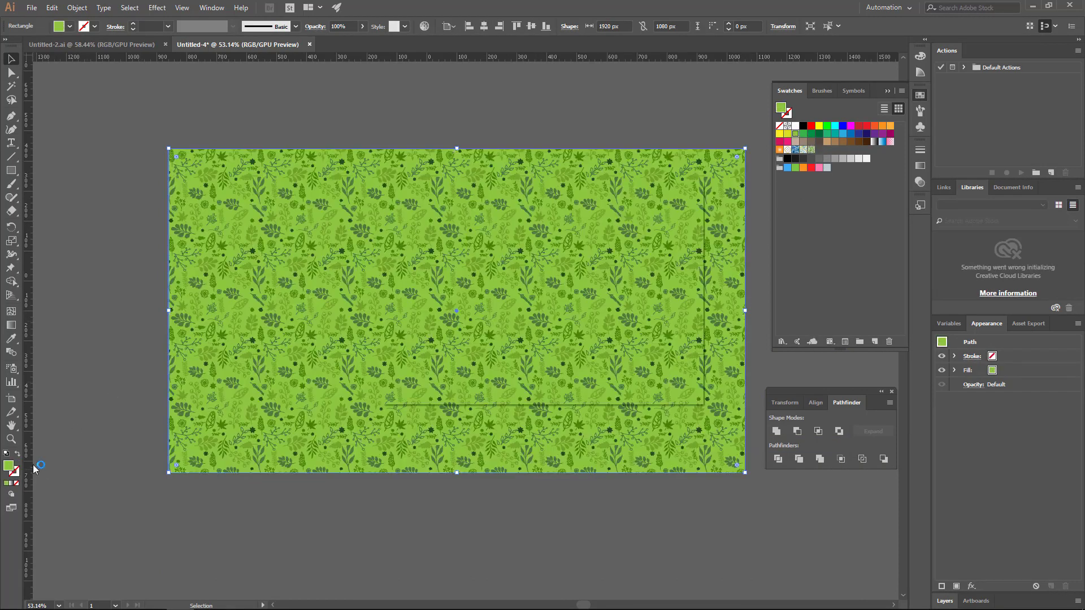
Lighten the background rectangle's green fill in the Color Picker until it is a very pale yellow-green
{"action": "double_click", "coordinate": [8, 466]}
{"action": "left_click_drag", "start_coordinate": [477, 249], "coordinate": [447, 240]}
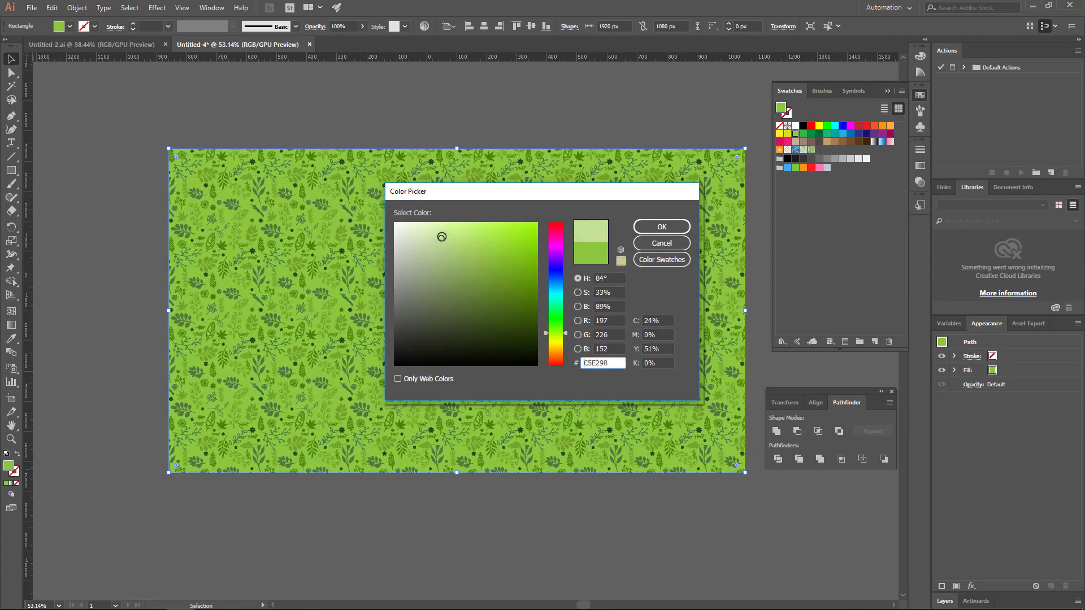
{"action": "left_click", "coordinate": [650, 227]}
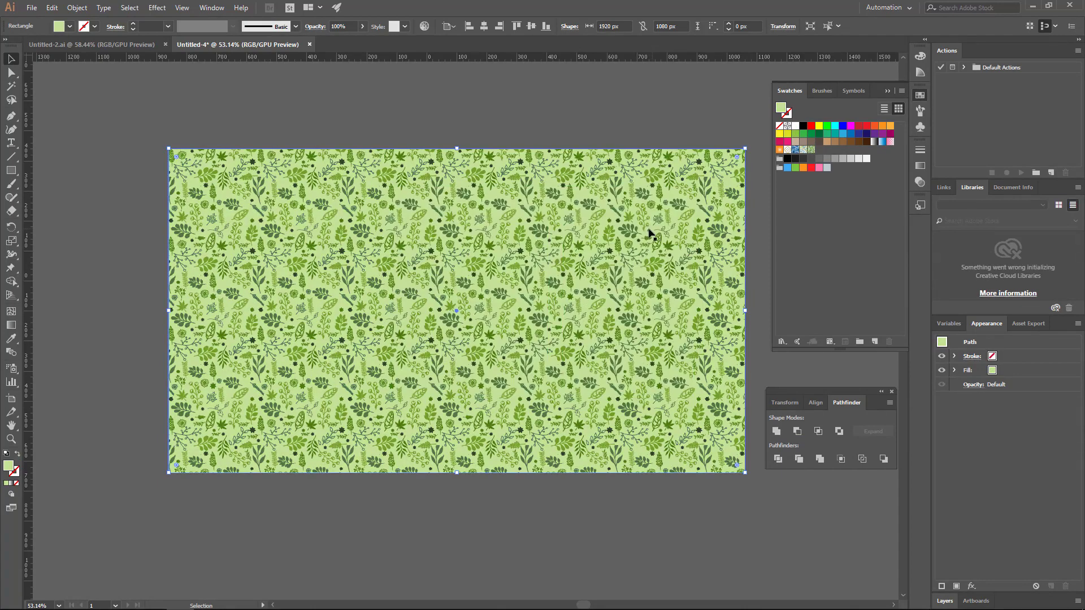
{"action": "double_click", "coordinate": [9, 467]}
{"action": "mouse_move", "coordinate": [438, 242]}
{"action": "left_mouse_down"}
{"action": "mouse_move", "coordinate": [418, 251]}
{"action": "mouse_move", "coordinate": [436, 238]}
{"action": "mouse_move", "coordinate": [432, 222]}
{"action": "left_mouse_up"}
{"action": "left_click", "coordinate": [661, 227]}
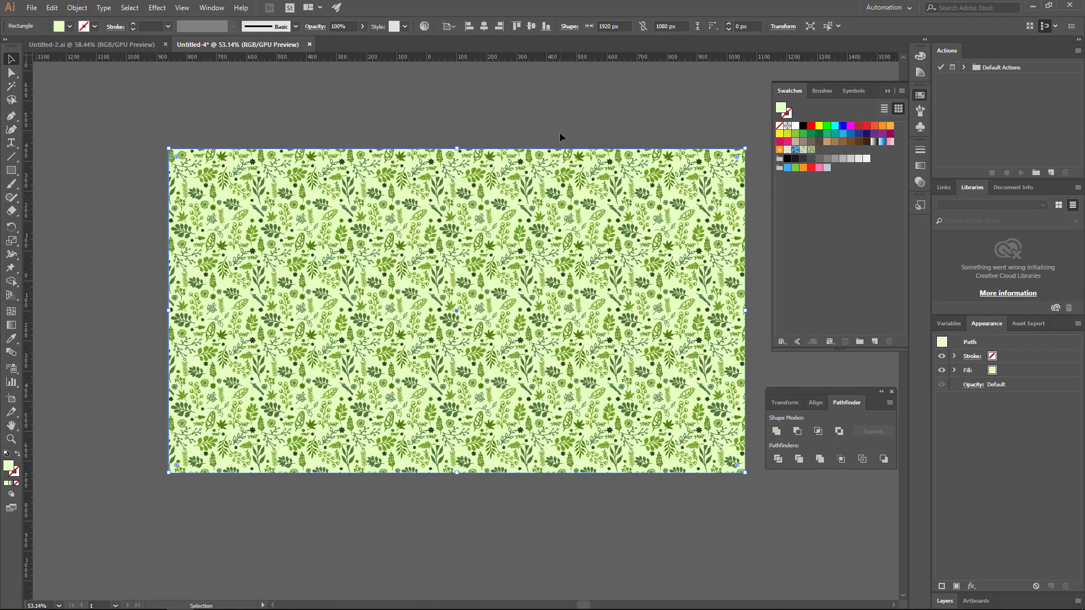
Deselect the background and inspect the leaf pattern on its pale green backdrop in full-screen view
{"action": "left_click", "coordinate": [560, 131]}
{"action": "key", "text": "z"}
{"action": "left_click", "coordinate": [483, 294]}
{"action": "left_click", "coordinate": [483, 294]}
{"action": "key", "text": "f"}
{"action": "key", "text": "f"}
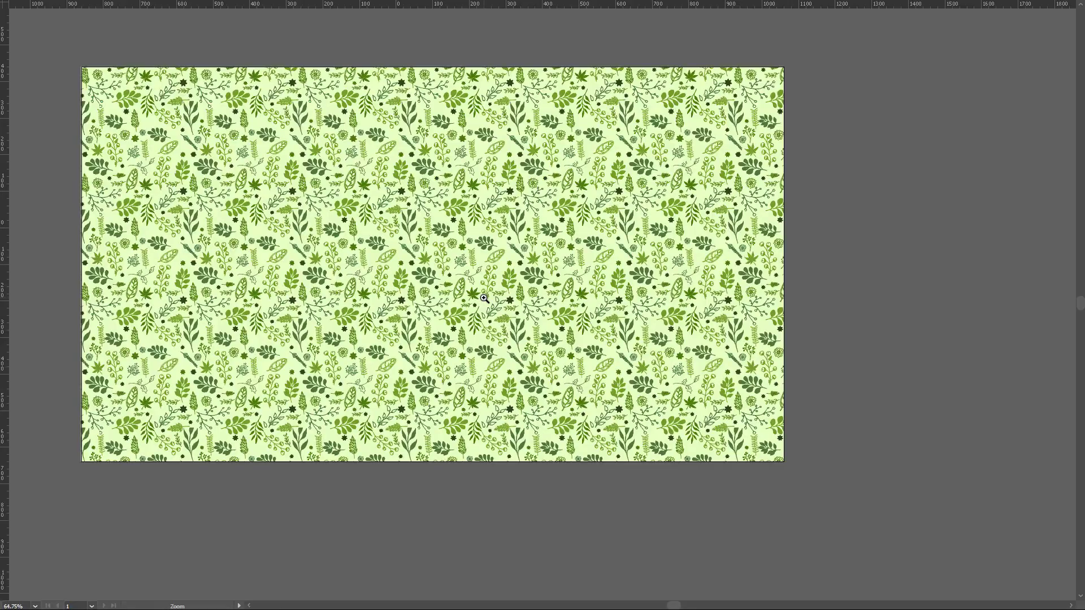
{"action": "left_click_drag", "start_coordinate": [477, 302], "coordinate": [513, 322]}
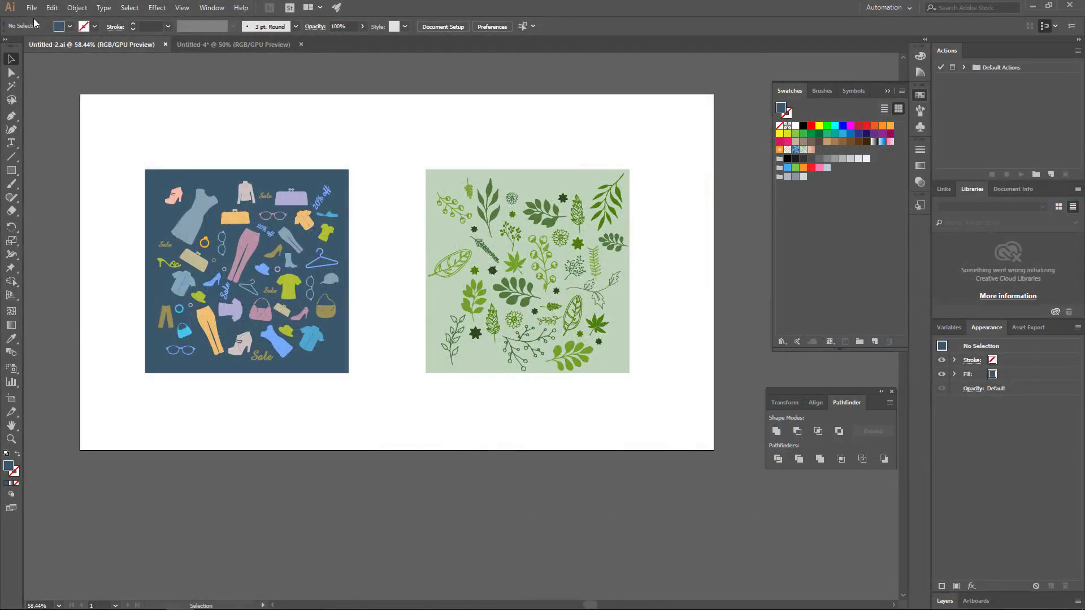
Create a new document with a 7 × 7 cm artboard and no bleed
{"action": "left_click", "coordinate": [32, 7]}
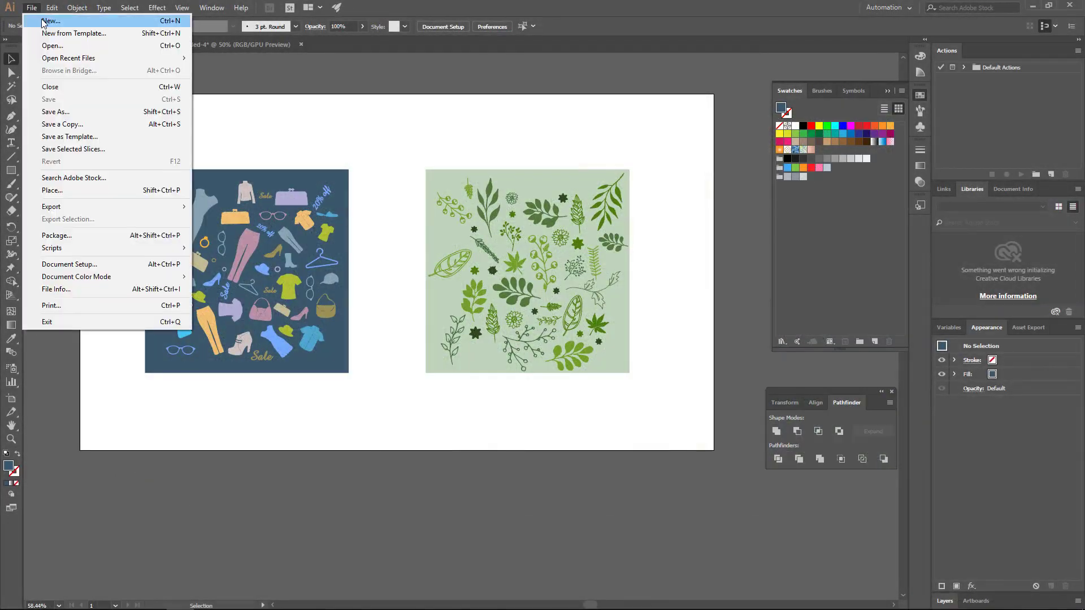
{"action": "left_click", "coordinate": [49, 21]}
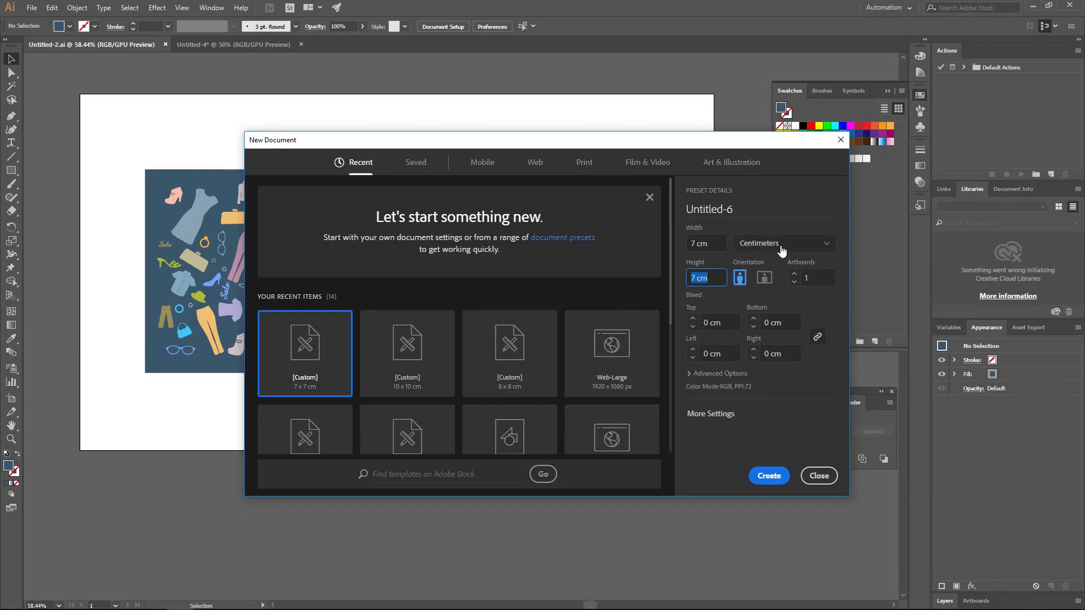
{"action": "left_click", "coordinate": [770, 476]}
{"action": "key", "text": "z"}
{"action": "left_click", "coordinate": [501, 300], "text": "alt"}
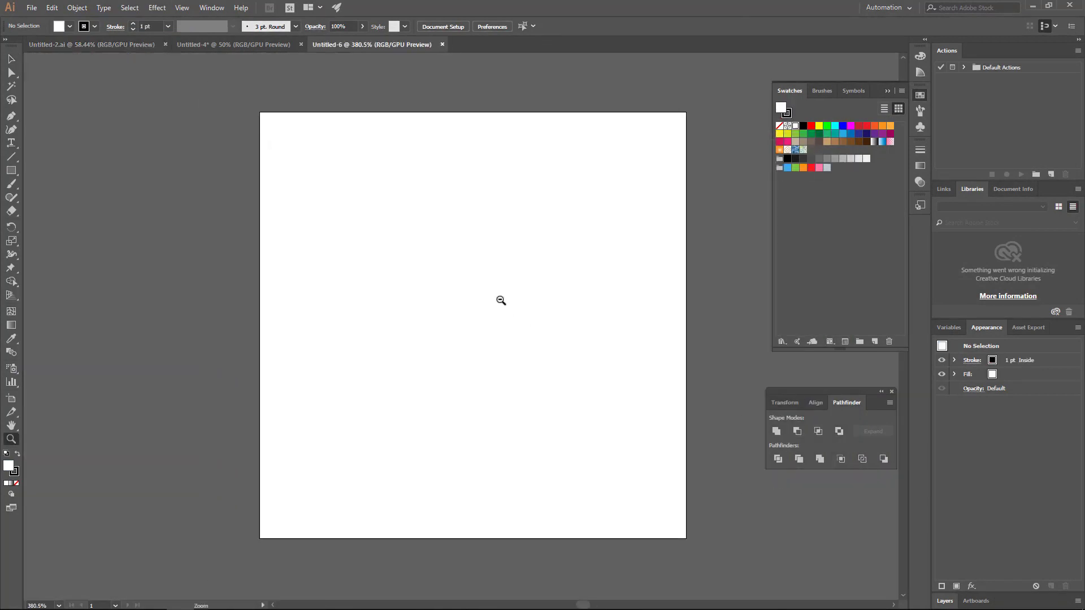
Transfer the fashion icons with their dark blue background square from Untitled-2.ai into the new document
{"action": "left_click", "coordinate": [92, 45]}
{"action": "left_click_drag", "start_coordinate": [137, 122], "coordinate": [356, 396]}
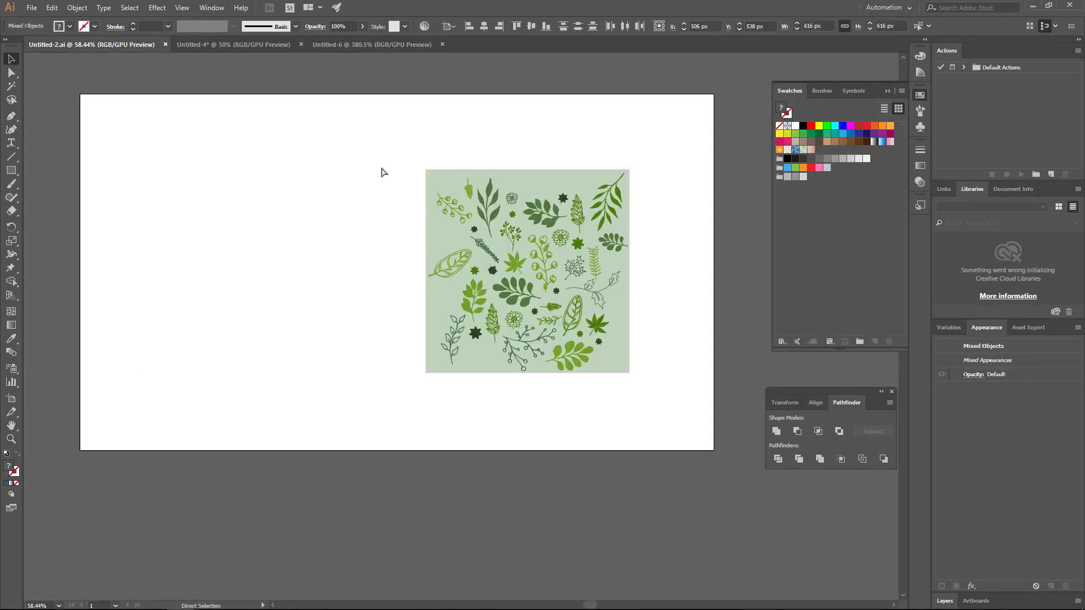
{"action": "left_click", "coordinate": [334, 45]}
{"action": "key", "text": "ctrl+v"}
{"action": "scroll", "coordinate": [586, 320], "scroll_direction": "down", "scroll_amount": 3}
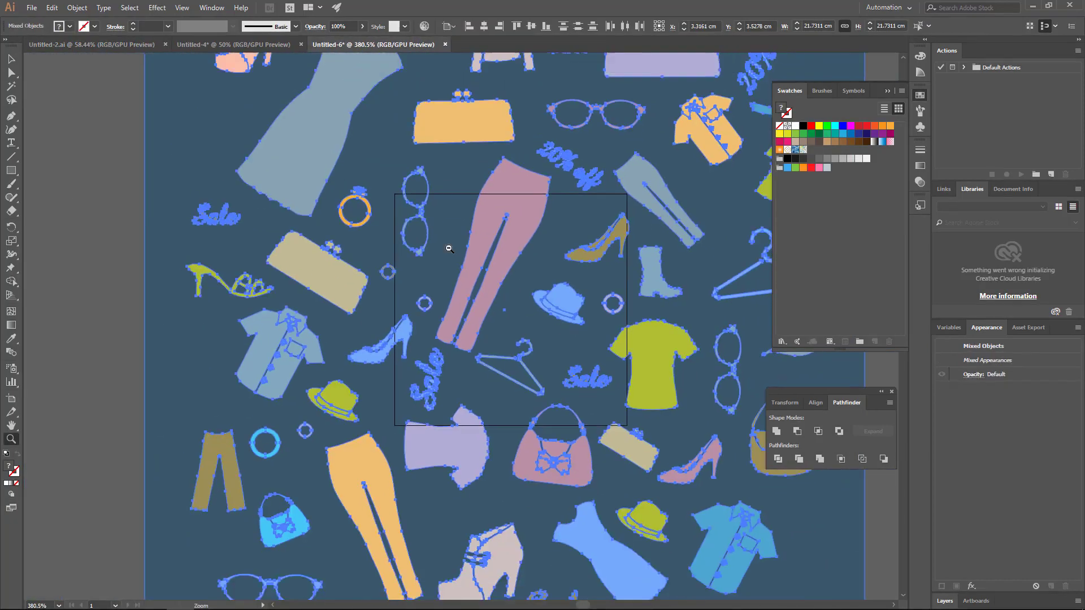
Scale the pasted artwork down to about 8.89 cm square, and move its dark blue square off to the artboard's left side
{"action": "left_click_drag", "start_coordinate": [770, 307], "coordinate": [624, 306]}
{"action": "left_click", "coordinate": [658, 314]}
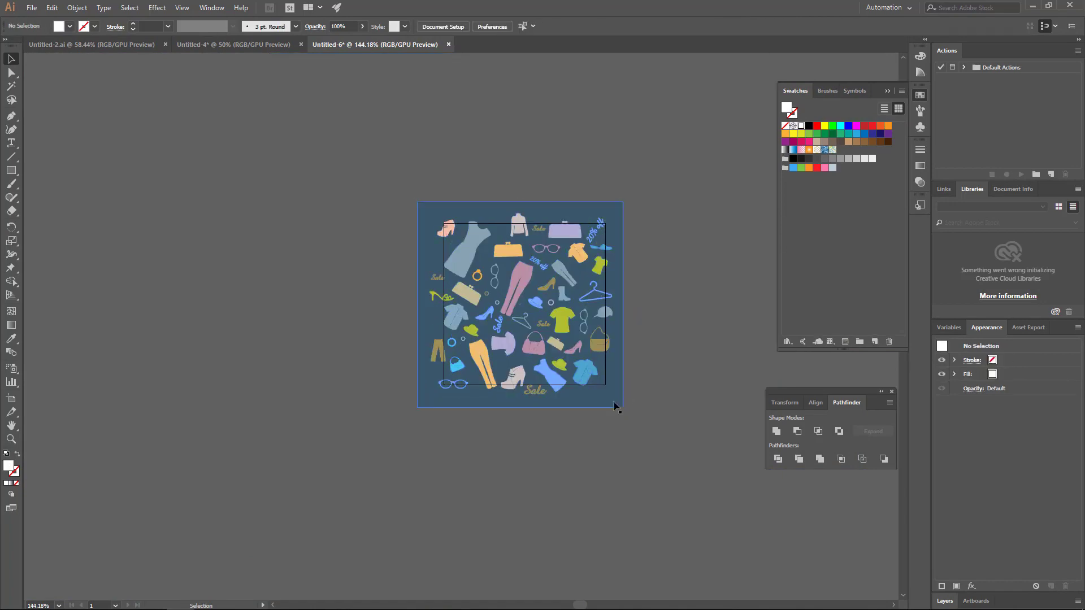
{"action": "left_click_drag", "start_coordinate": [611, 405], "coordinate": [333, 396]}
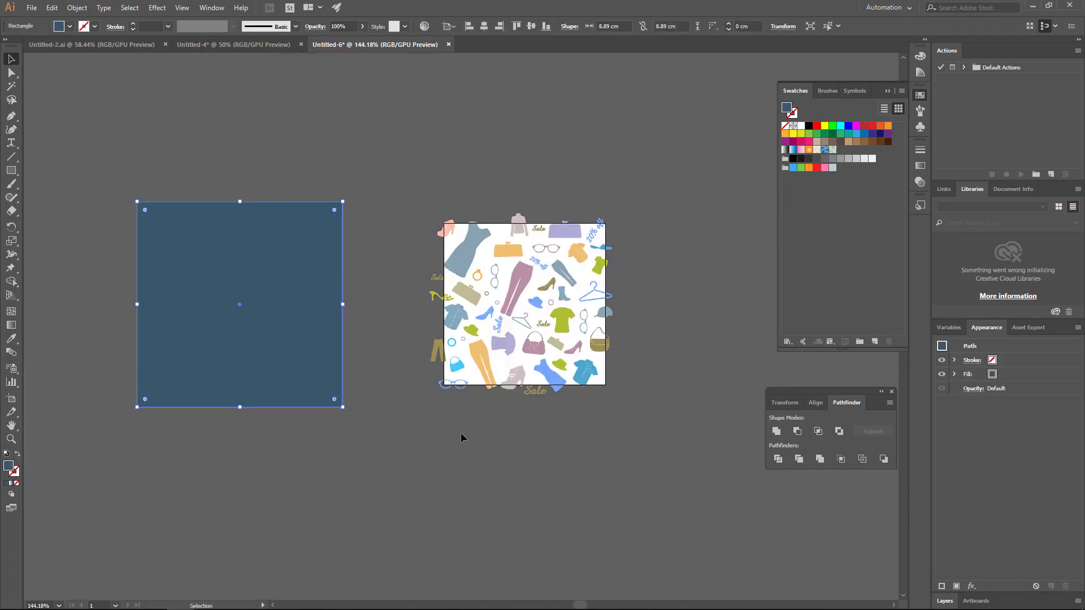
Select all the fashion icons and scale them down slightly and proportionally about their centre to sit closer to the artboard
{"action": "key", "text": "z"}
{"action": "left_click_drag", "start_coordinate": [577, 348], "coordinate": [707, 365]}
{"action": "key", "text": "v"}
{"action": "scroll", "coordinate": [666, 409], "scroll_direction": "up", "scroll_amount": 2}
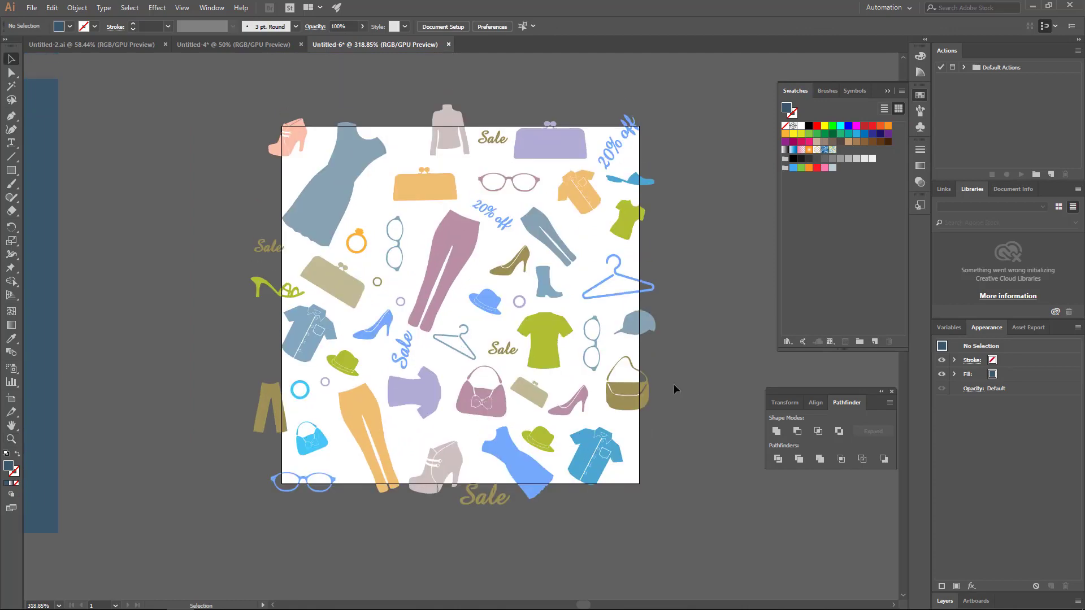
{"action": "key", "text": "ctrl+a"}
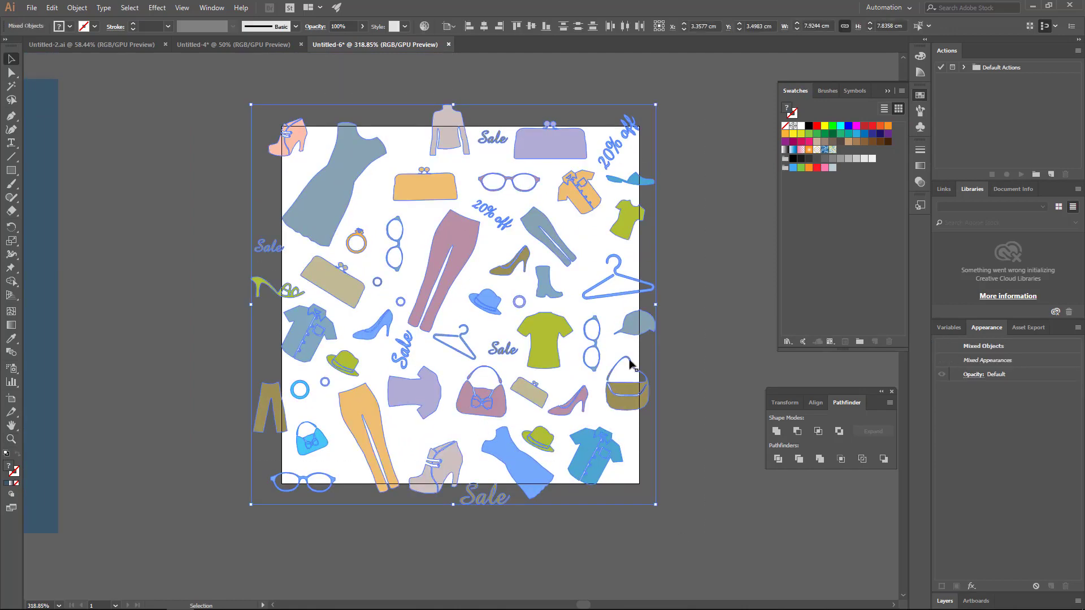
{"action": "left_click_drag", "start_coordinate": [655, 306], "coordinate": [648, 305]}
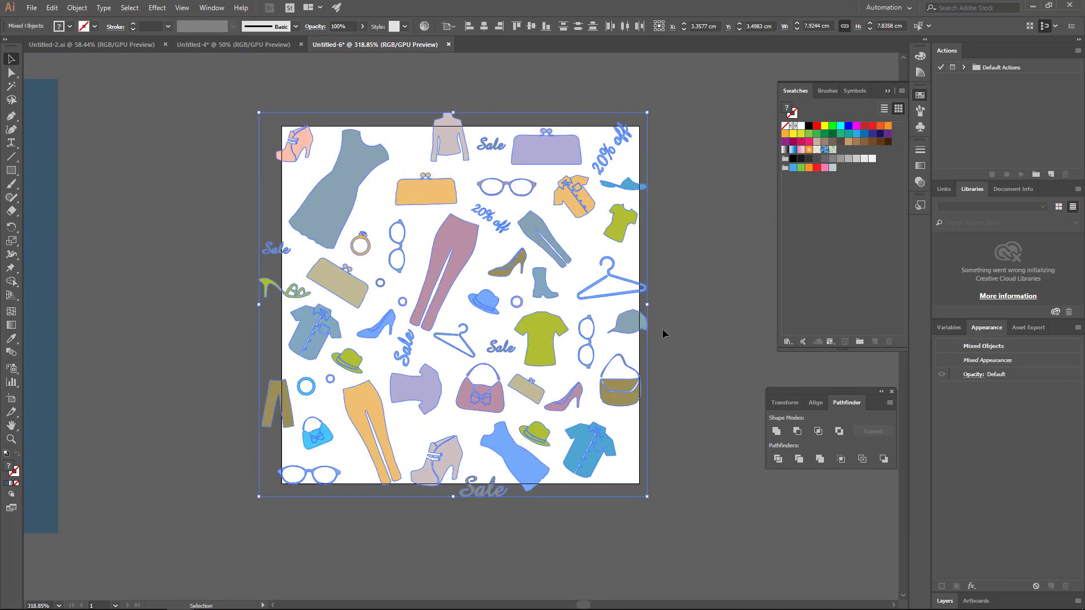
{"action": "left_click", "coordinate": [683, 348]}
Reposition the grey-blue shirt, green hat, khaki trousers and blue glasses along the artboard's left side
{"action": "left_click_drag", "start_coordinate": [328, 325], "coordinate": [362, 358]}
{"action": "left_click", "coordinate": [289, 357]}
{"action": "left_click", "coordinate": [317, 370]}
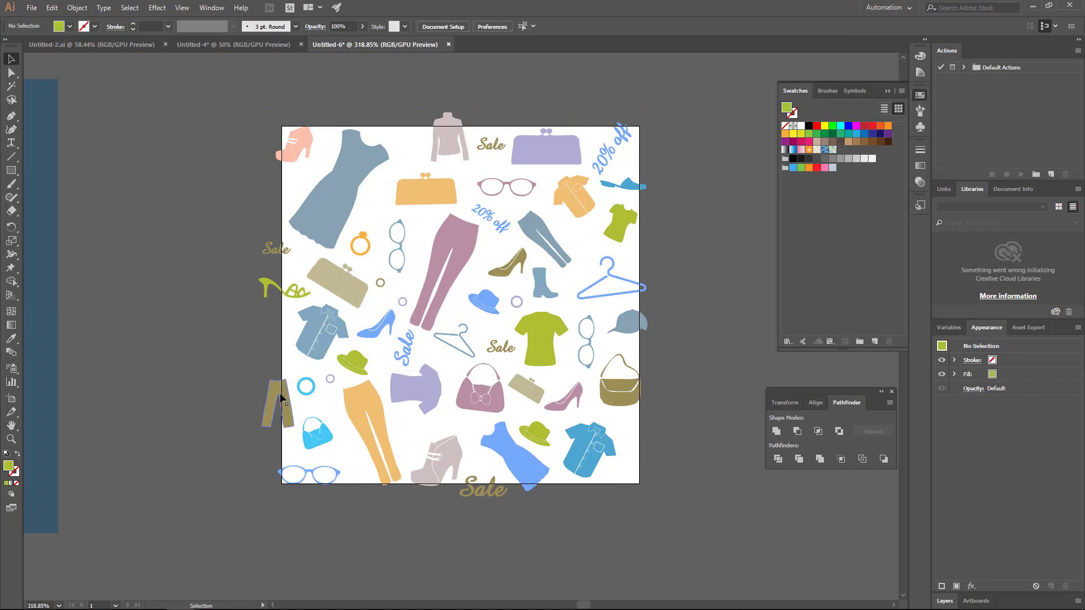
{"action": "left_click_drag", "start_coordinate": [279, 395], "coordinate": [278, 413]}
{"action": "left_click", "coordinate": [240, 374]}
{"action": "left_click", "coordinate": [294, 453]}
{"action": "left_click_drag", "start_coordinate": [313, 480], "coordinate": [312, 486]}
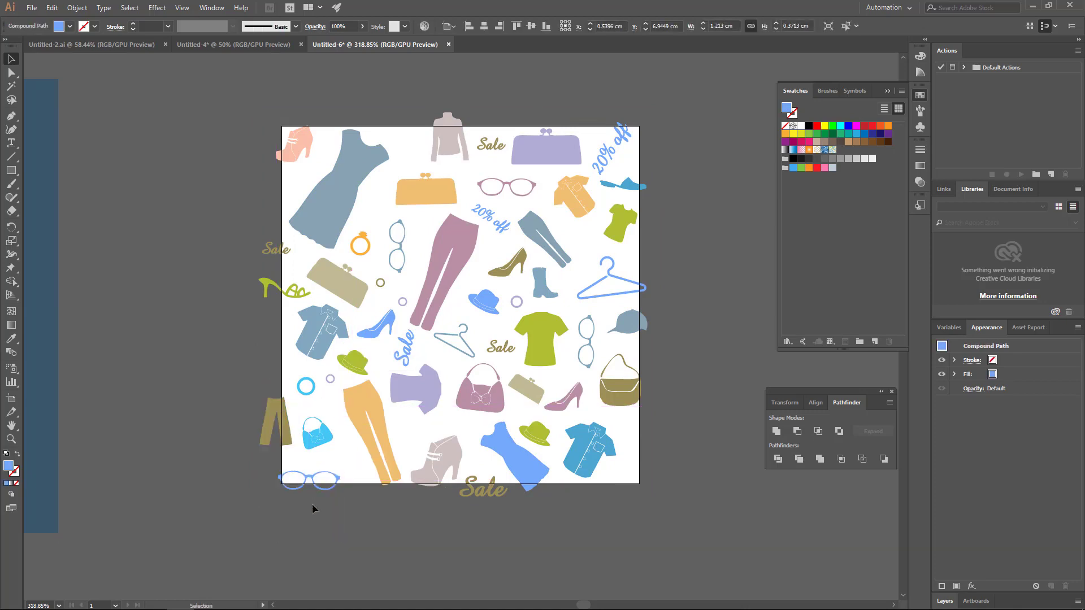
{"action": "left_click", "coordinate": [313, 508]}
Move the pink boot and grey-blue dress inside the upper-left corner, and raise the beige ankle boot off the bottom edge
{"action": "left_click_drag", "start_coordinate": [293, 147], "coordinate": [305, 164]}
{"action": "left_click_drag", "start_coordinate": [357, 155], "coordinate": [371, 147]}
{"action": "left_click", "coordinate": [413, 148]}
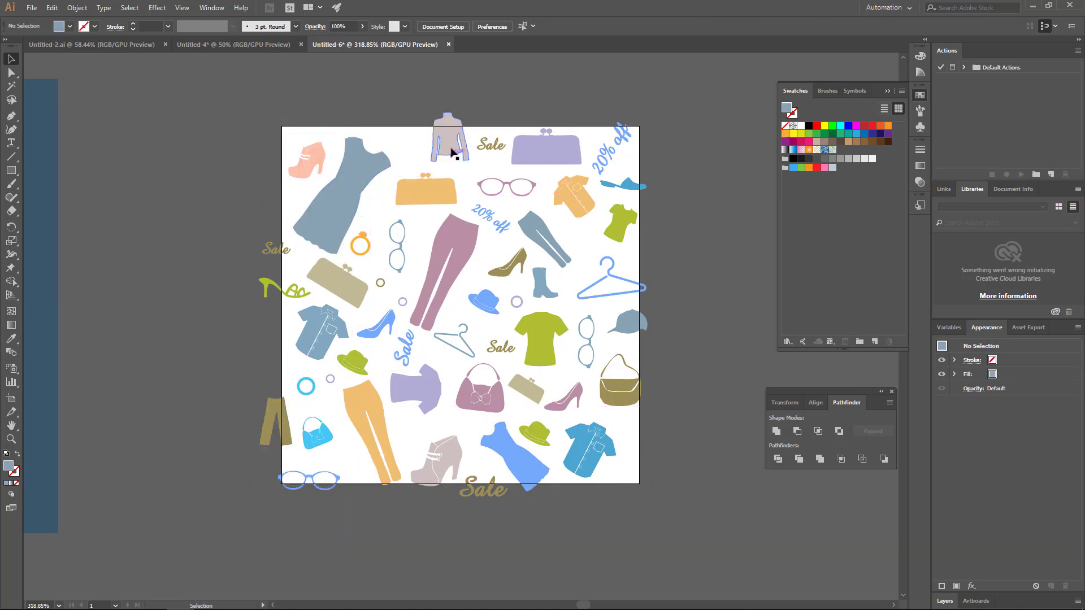
{"action": "left_click_drag", "start_coordinate": [445, 469], "coordinate": [443, 453]}
{"action": "left_click", "coordinate": [476, 473]}
Shift the large "20% off" text over the artboard's upper-right corner, and move the blue shirt and brown handbag slightly up and right
{"action": "left_click", "coordinate": [546, 144]}
{"action": "left_click_drag", "start_coordinate": [599, 165], "coordinate": [607, 160]}
{"action": "left_click_drag", "start_coordinate": [589, 454], "coordinate": [595, 449]}
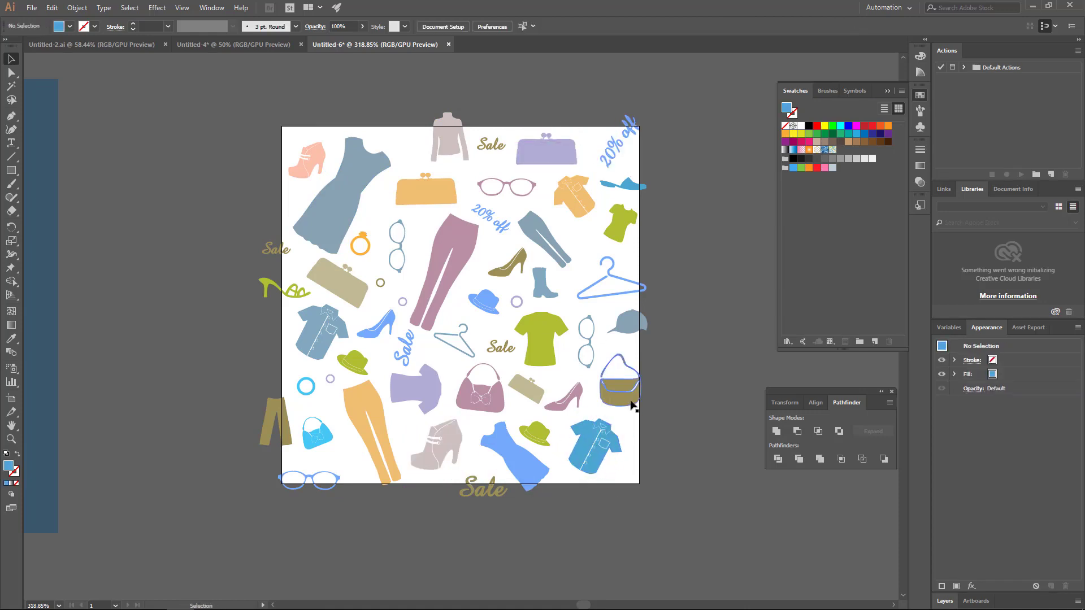
{"action": "left_click_drag", "start_coordinate": [629, 400], "coordinate": [634, 395]}
{"action": "left_click", "coordinate": [594, 402]}
Move the blue clothes hanger inside the artboard's right edge and lower the grey-blue cap slightly
{"action": "left_click_drag", "start_coordinate": [607, 295], "coordinate": [597, 287]}
{"action": "left_click_drag", "start_coordinate": [635, 317], "coordinate": [630, 324]}
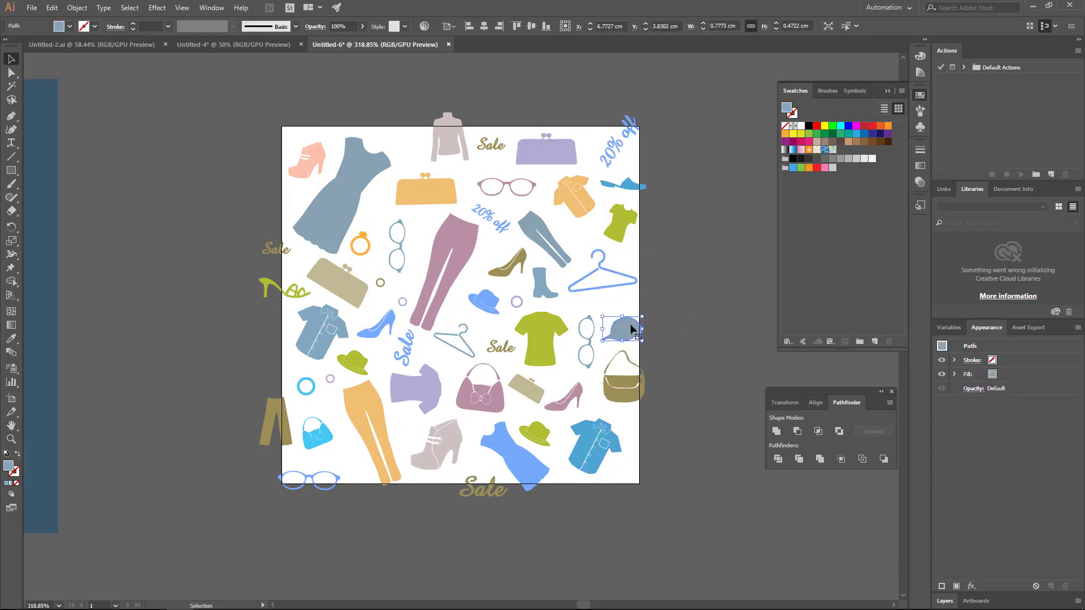
{"action": "left_click", "coordinate": [622, 274]}
{"action": "left_click_drag", "start_coordinate": [562, 253], "coordinate": [567, 257]}
Apply a Transform effect to the corner "20% off" text with 1 copy moved -7 cm horizontally
{"action": "left_click", "coordinate": [611, 151]}
{"action": "left_click", "coordinate": [602, 145]}
{"action": "left_click_drag", "start_coordinate": [602, 145], "coordinate": [605, 143]}
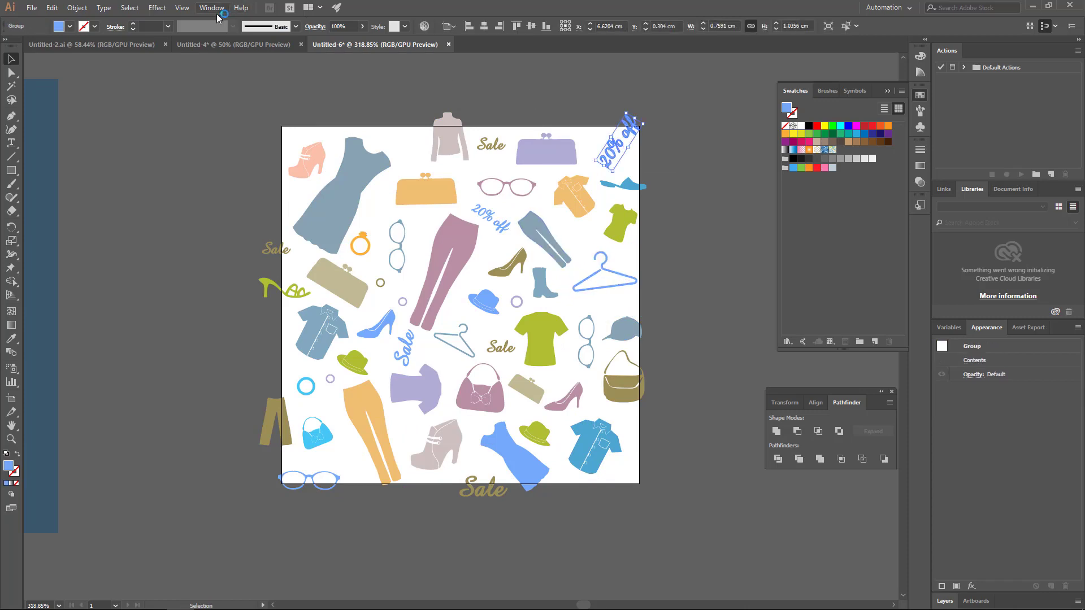
{"action": "left_click", "coordinate": [161, 8]}
{"action": "mouse_move", "coordinate": [203, 100]}
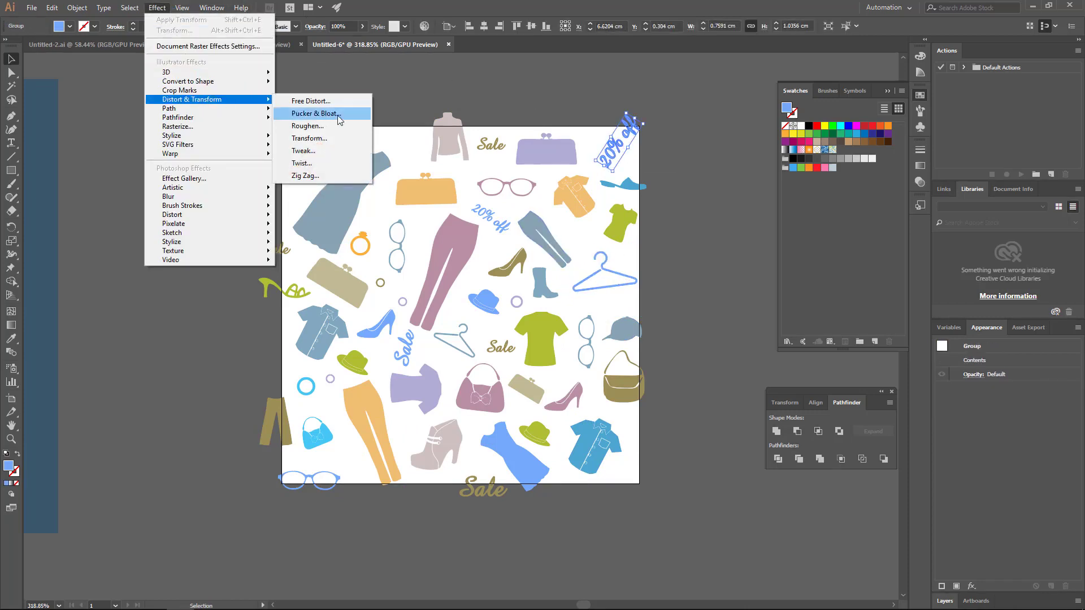
{"action": "left_click", "coordinate": [332, 138]}
{"action": "left_click", "coordinate": [873, 332]}
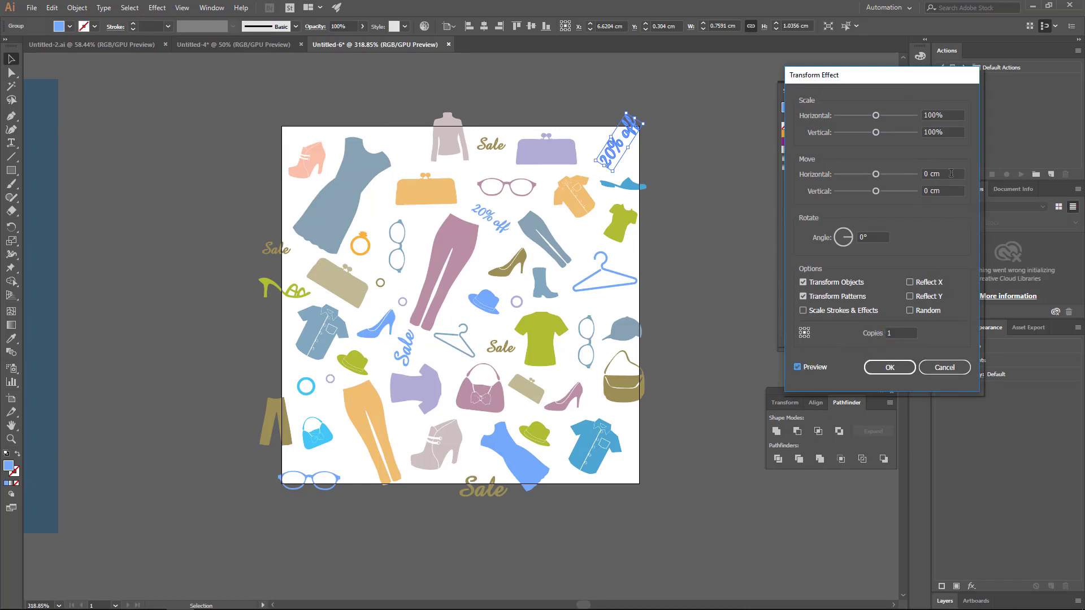
{"action": "type", "text": "-7"}
{"action": "key", "text": "Tab"}
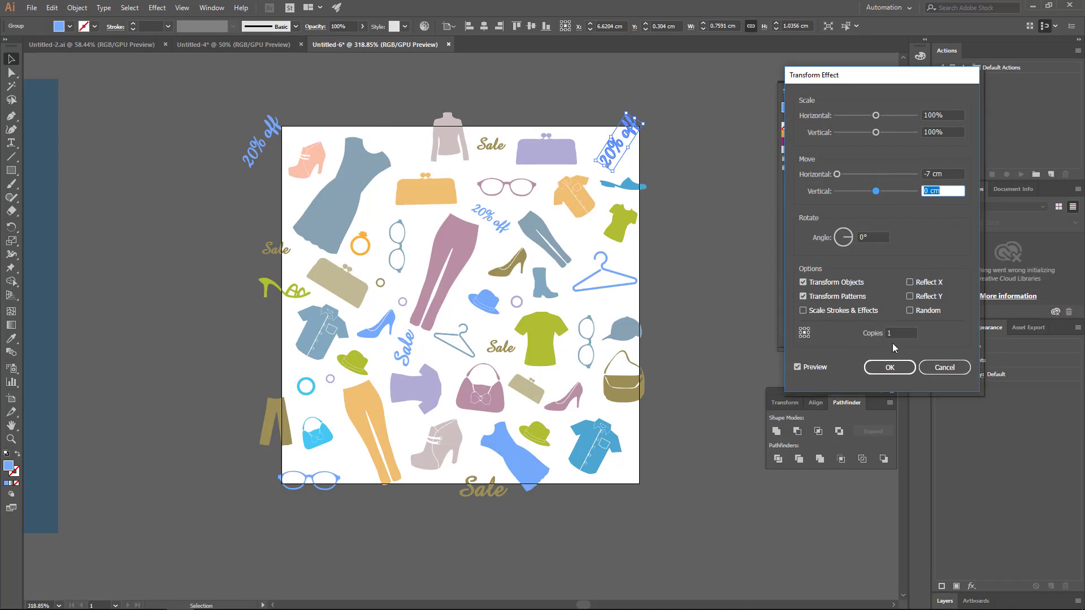
{"action": "left_click", "coordinate": [890, 367]}
{"action": "left_click", "coordinate": [666, 151]}
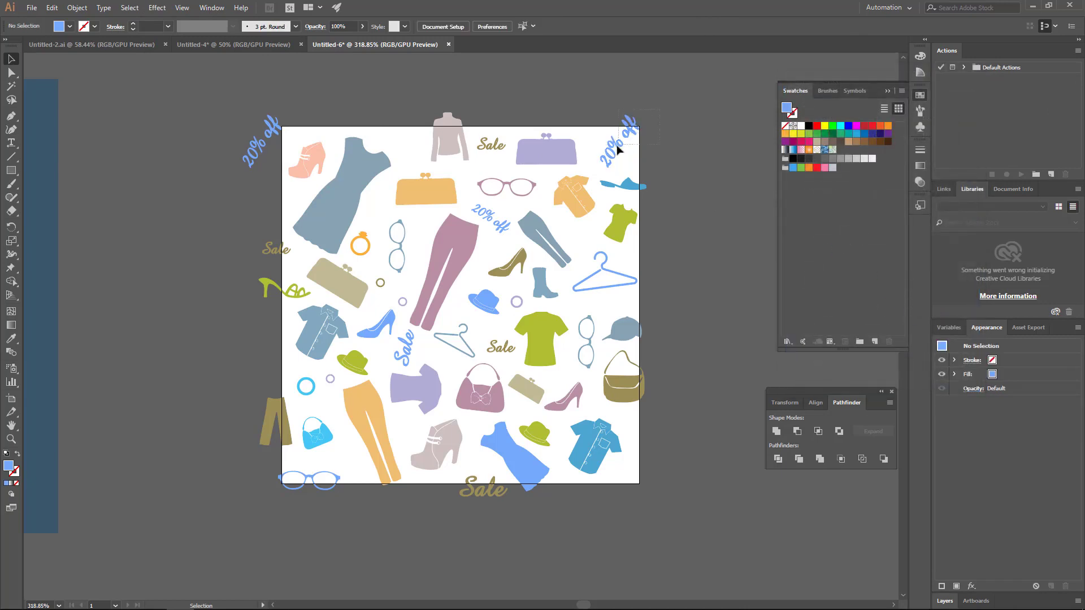
Nudge the corner "20% off" text slightly to the right and reselect its group
{"action": "left_click", "coordinate": [616, 146]}
{"action": "key", "text": "shift+Right"}
{"action": "key", "text": "ctrl+z"}
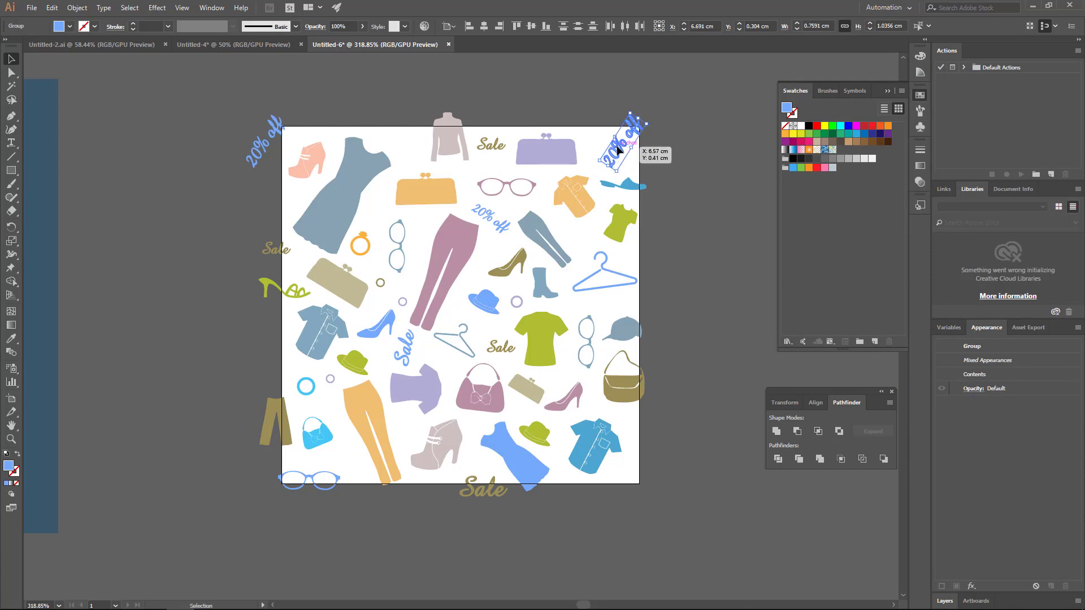
{"action": "left_click", "coordinate": [635, 164]}
{"action": "left_click", "coordinate": [621, 146]}
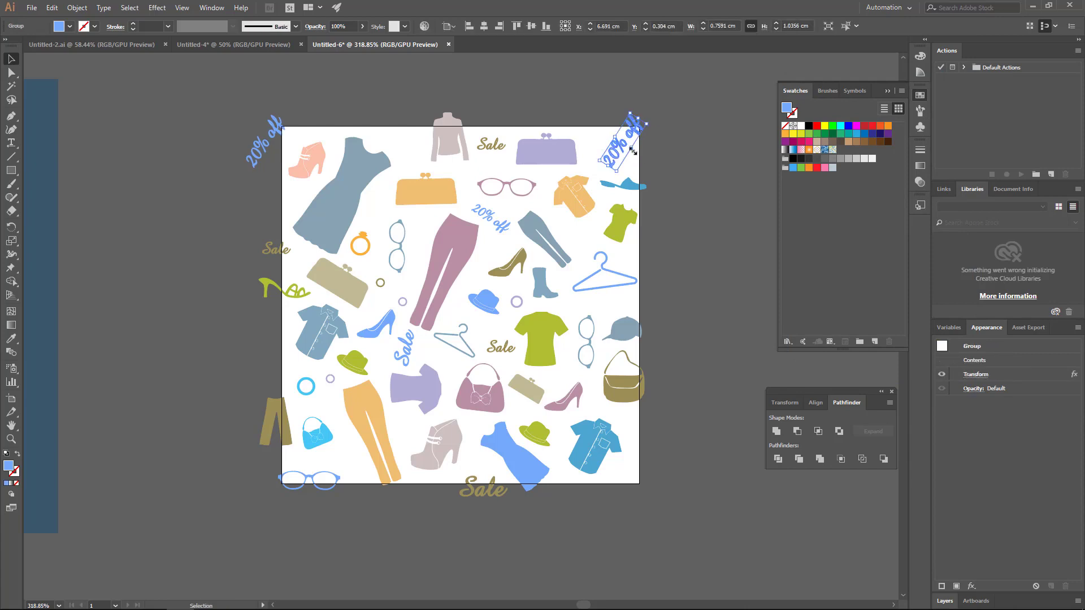
{"action": "left_click", "coordinate": [652, 159]}
{"action": "left_click", "coordinate": [615, 148]}
Add a second Transform effect to the corner "20% off" text with 1 copy moved 7 cm vertically
{"action": "left_click", "coordinate": [161, 10]}
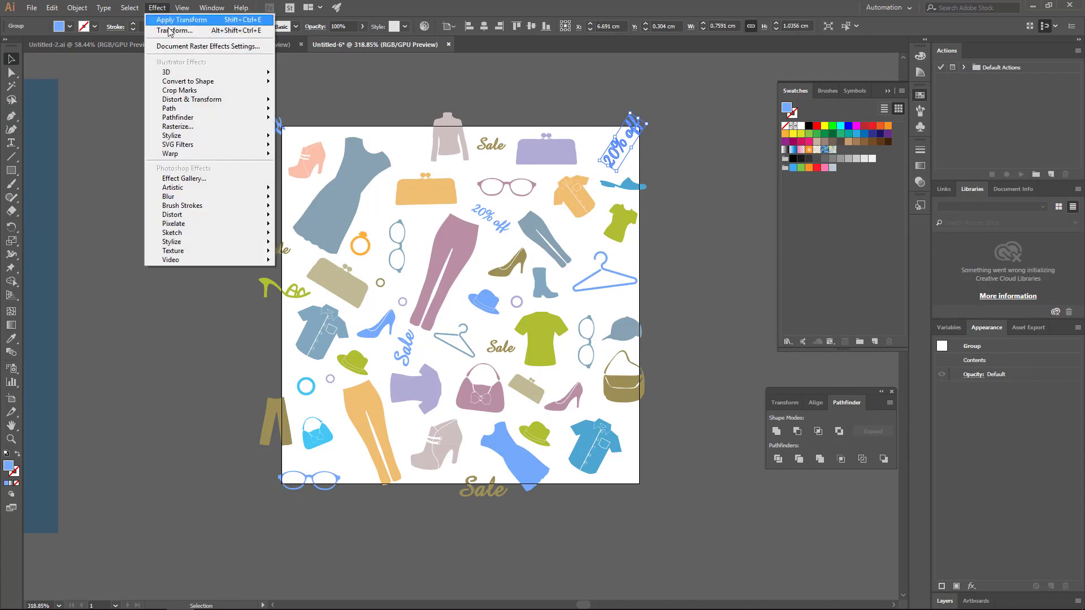
{"action": "mouse_move", "coordinate": [248, 112]}
{"action": "left_click", "coordinate": [331, 141]}
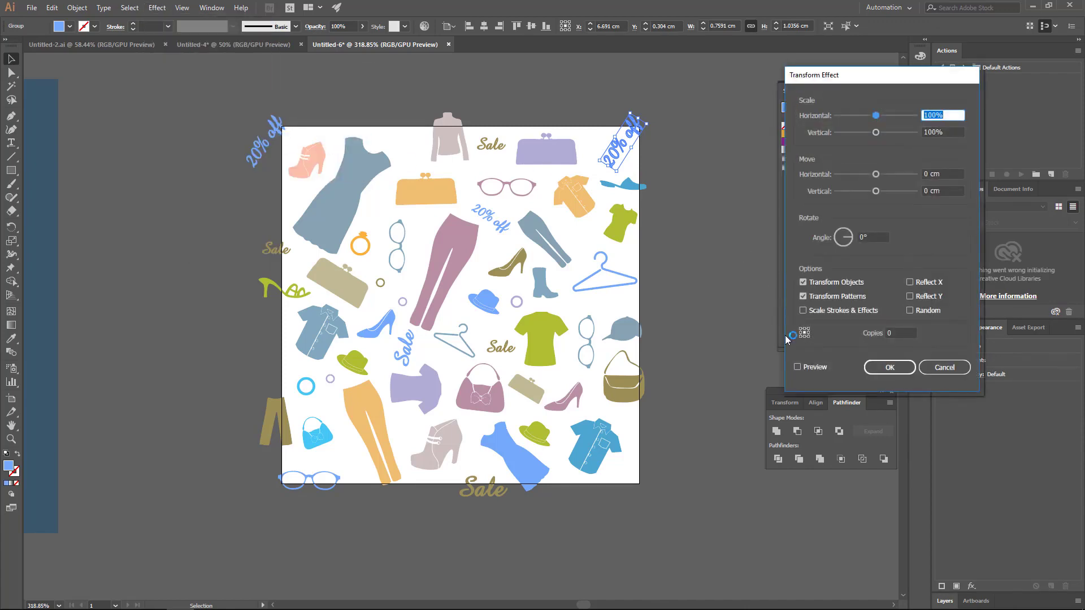
{"action": "left_click", "coordinate": [815, 370]}
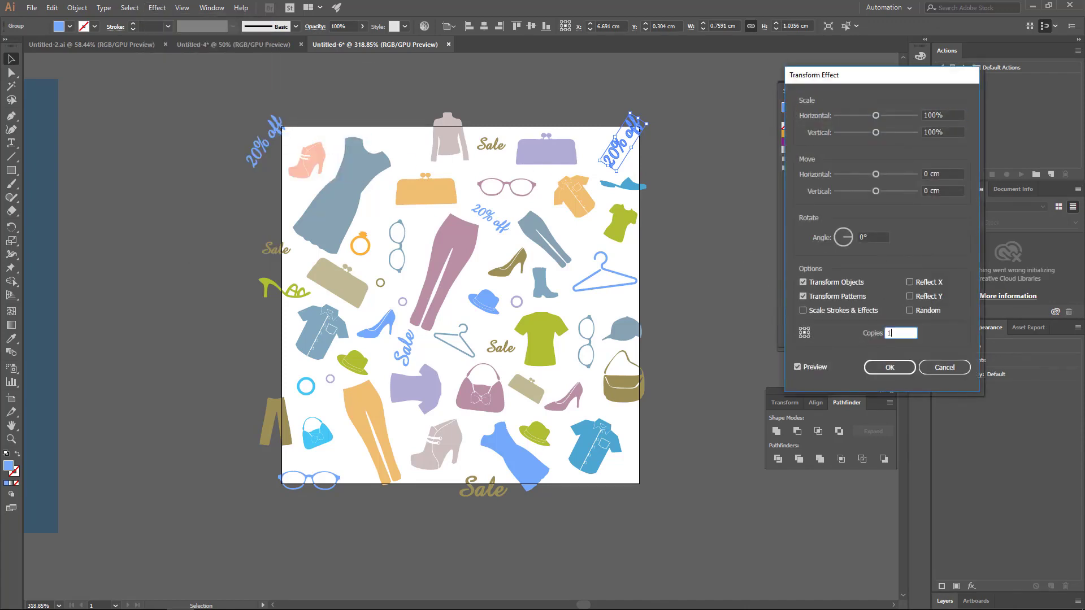
{"action": "left_click_drag", "start_coordinate": [942, 176], "coordinate": [862, 179]}
{"action": "key", "text": "Tab"}
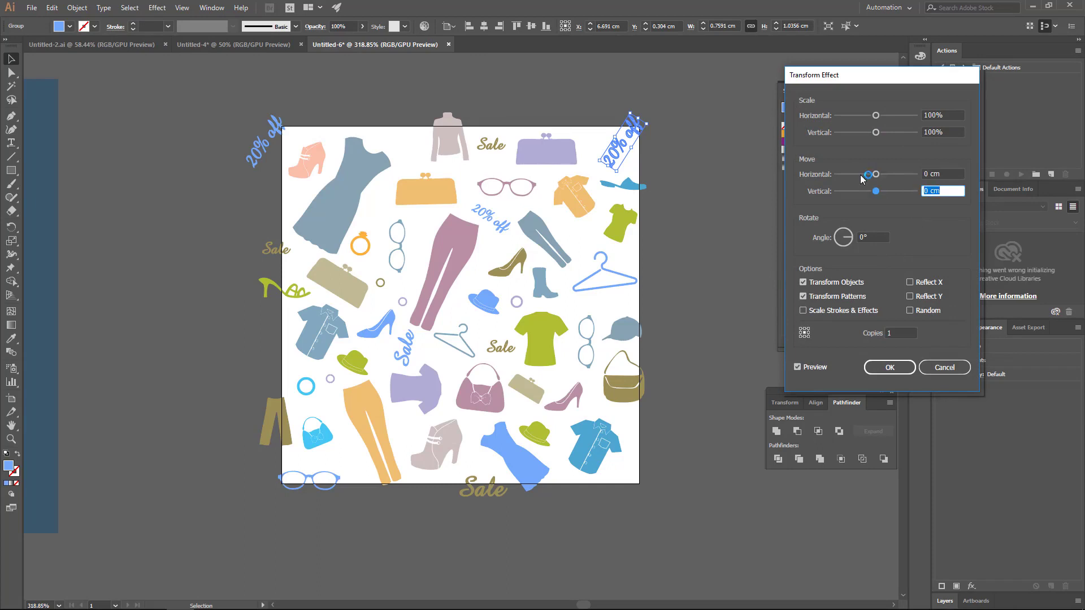
{"action": "type", "text": "7"}
{"action": "key", "text": "Tab"}
{"action": "left_click", "coordinate": [889, 367]}
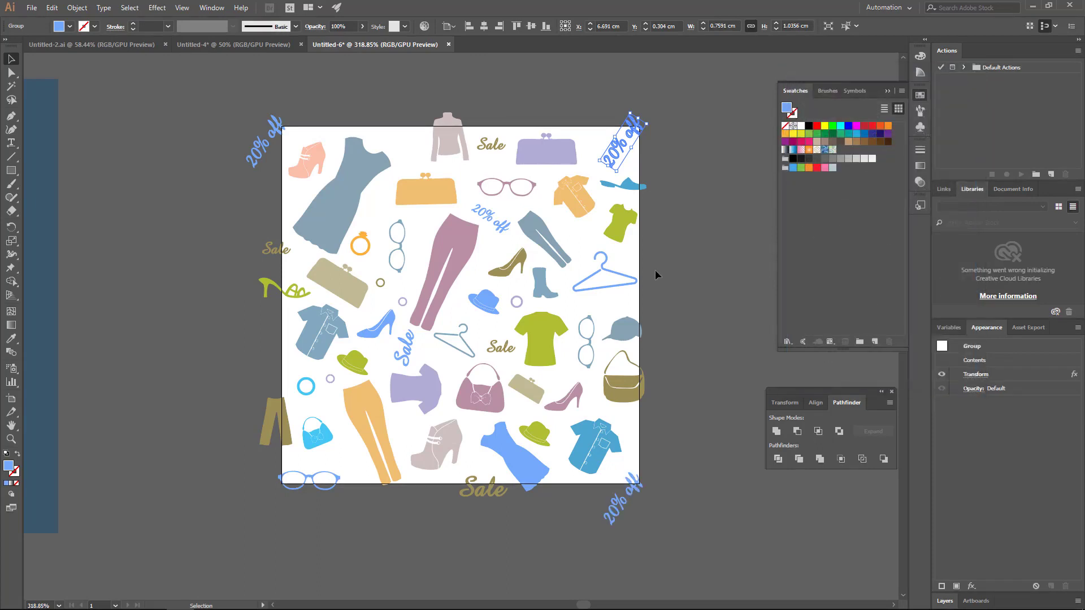
Move the orange trousers down so their legs cross the artboard's lower edge
{"action": "left_click", "coordinate": [654, 273]}
{"action": "left_click", "coordinate": [450, 135]}
{"action": "left_click", "coordinate": [386, 477]}
{"action": "left_click_drag", "start_coordinate": [376, 488], "coordinate": [376, 498]}
{"action": "left_click", "coordinate": [383, 515]}
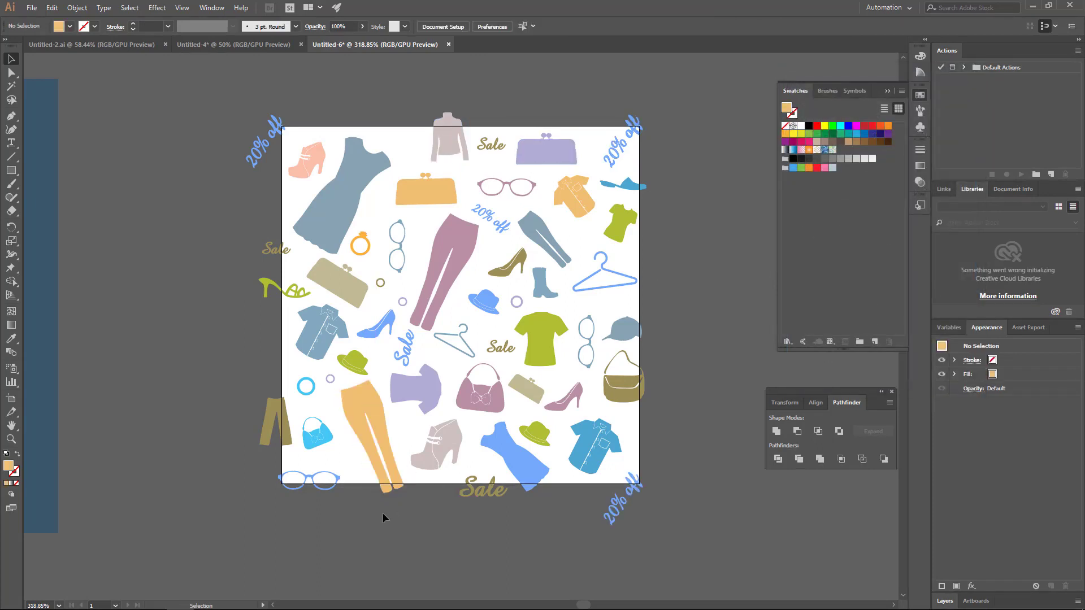
Apply a Transform effect to the grey sweater on the artboard's upper edge with 1 copy moved 7 cm vertically
{"action": "left_click", "coordinate": [451, 137]}
{"action": "left_click", "coordinate": [157, 8]}
{"action": "mouse_move", "coordinate": [222, 99]}
{"action": "left_click", "coordinate": [300, 131]}
{"action": "left_click", "coordinate": [812, 368]}
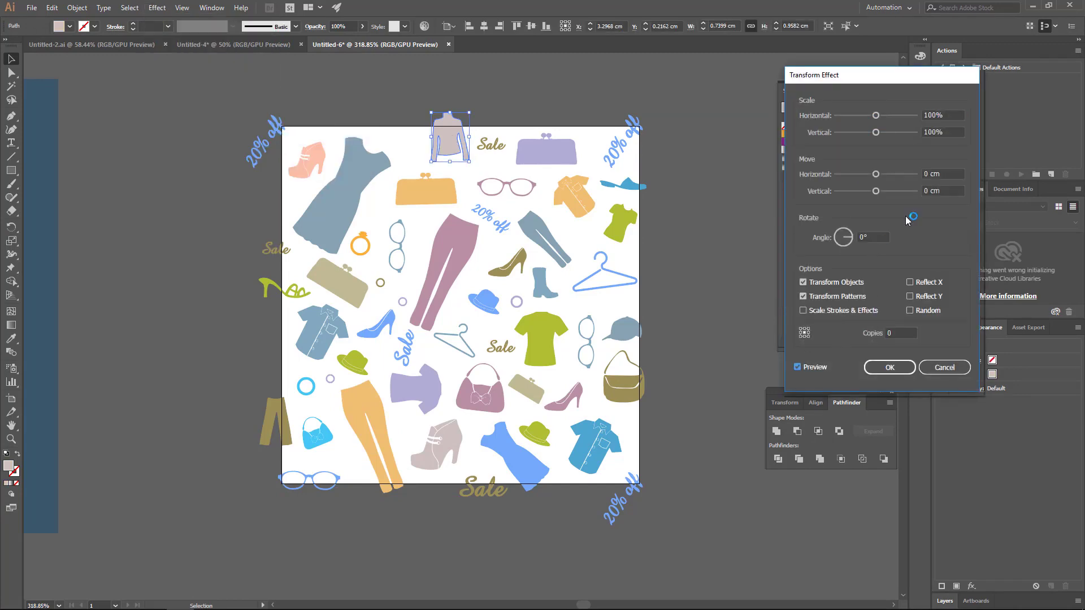
{"action": "left_click", "coordinate": [943, 174]}
{"action": "key", "text": "Tab"}
{"action": "type", "text": "7"}
{"action": "key", "text": "Tab"}
{"action": "left_click", "coordinate": [890, 368]}
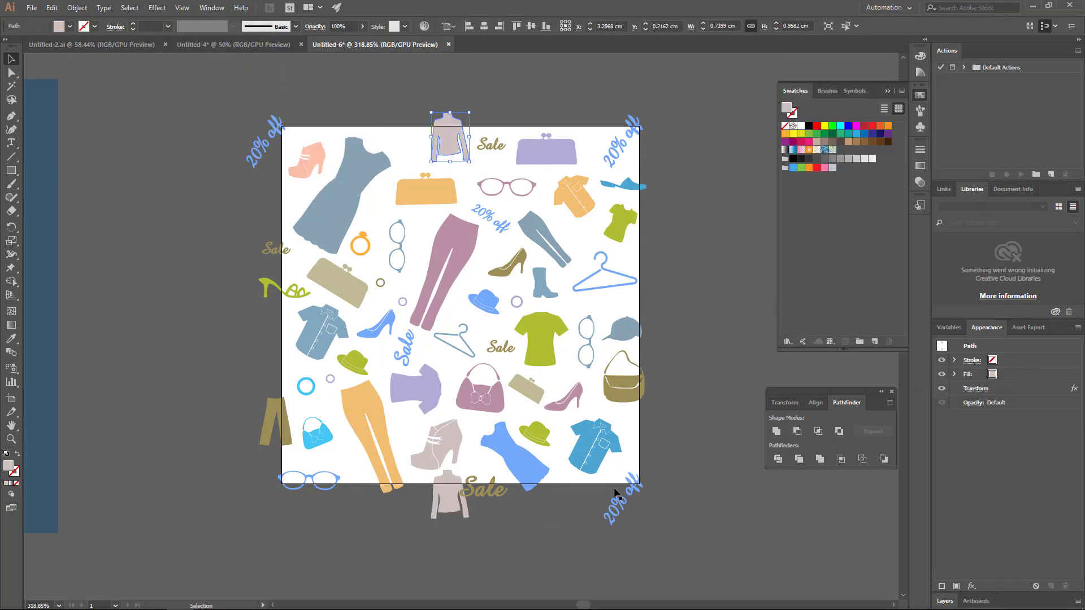
Delete the large "Sale" text on the artboard's lower edge
{"action": "left_click", "coordinate": [487, 487]}
{"action": "left_click", "coordinate": [52, 8]}
{"action": "left_click", "coordinate": [90, 136]}
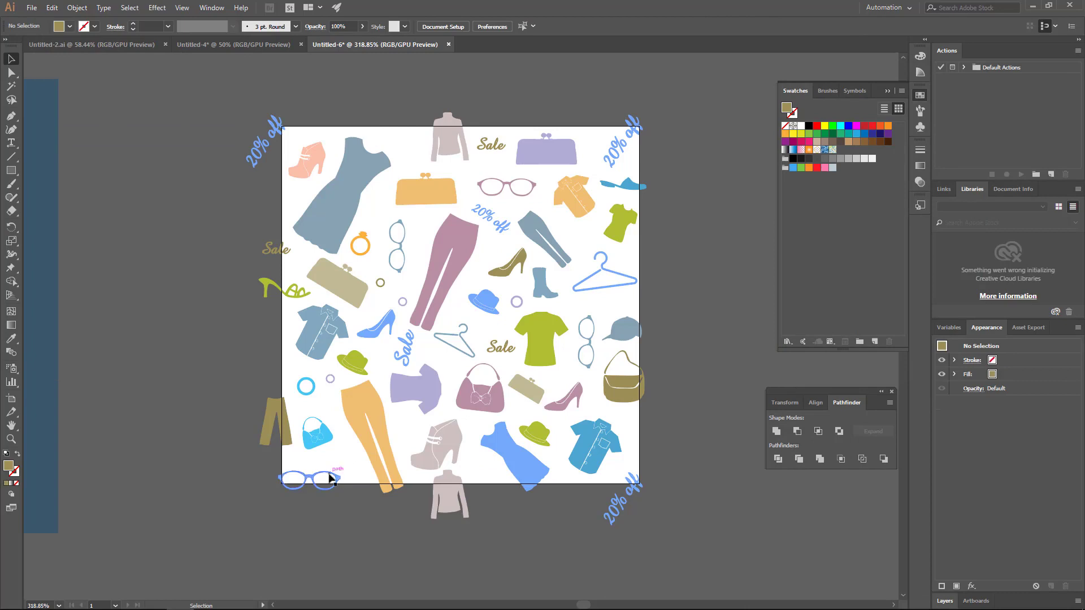
Apply a Transform effect to the blue flat shoe on the artboard's right edge with 1 copy moved -7 cm horizontally
{"action": "left_click", "coordinate": [449, 135]}
{"action": "left_click", "coordinate": [622, 184]}
{"action": "left_click", "coordinate": [157, 8]}
{"action": "mouse_move", "coordinate": [223, 100]}
{"action": "left_click", "coordinate": [299, 131]}
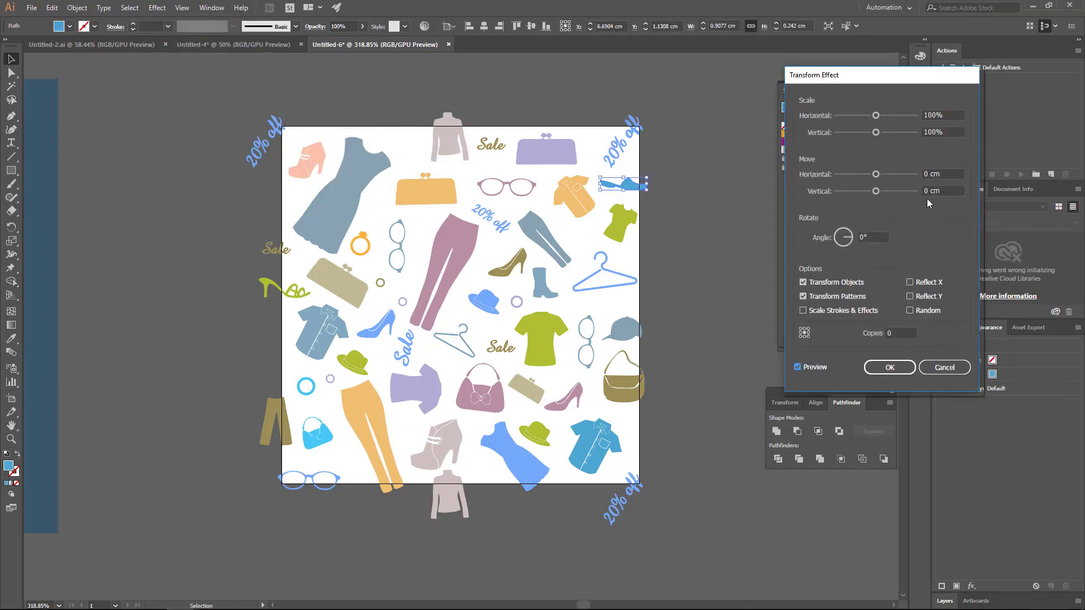
{"action": "left_click", "coordinate": [942, 174]}
{"action": "type", "text": "-7"}
{"action": "key", "text": "Tab"}
{"action": "left_click", "coordinate": [890, 367]}
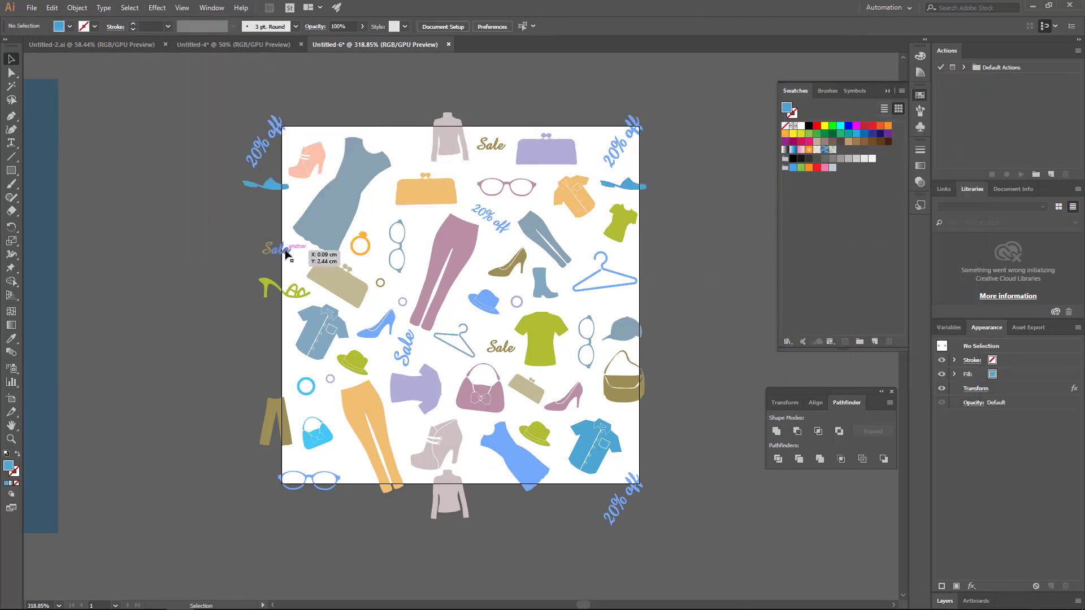
Apply a Transform effect to the "Sale" text on the artboard's left edge with 1 copy moved 7 cm horizontally
{"action": "left_click", "coordinate": [286, 252]}
{"action": "left_click", "coordinate": [157, 8]}
{"action": "mouse_move", "coordinate": [209, 99]}
{"action": "left_click", "coordinate": [341, 139]}
{"action": "key", "text": "Tab"}
{"action": "key", "text": "Tab"}
{"action": "type", "text": "7"}
{"action": "key", "text": "Tab"}
{"action": "key", "text": "Tab"}
{"action": "key", "text": "Tab"}
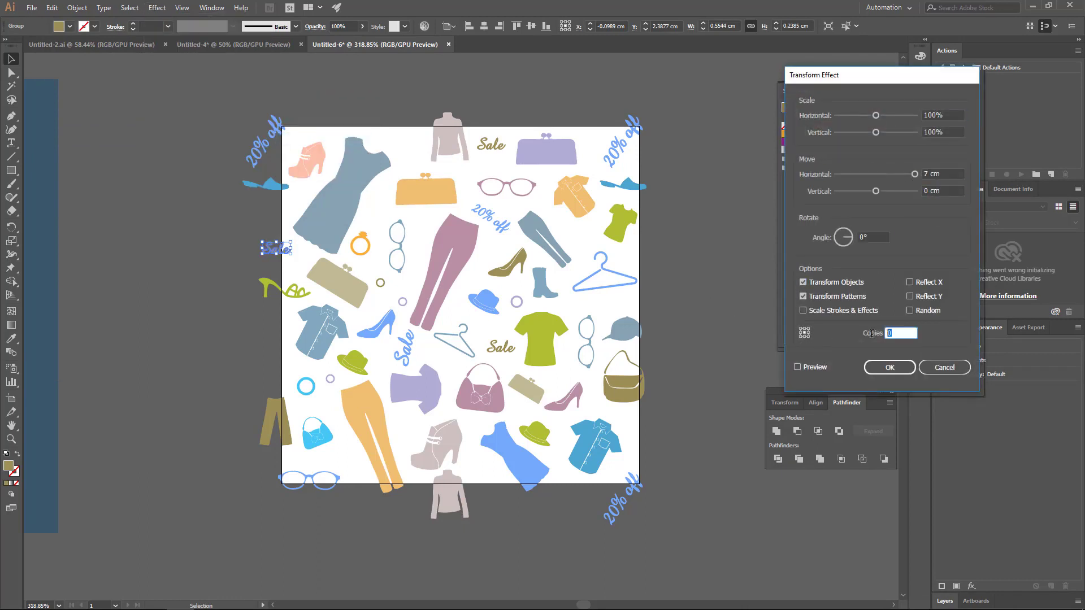
{"action": "left_click", "coordinate": [890, 367]}
Apply a Transform effect to the green high-heeled sandal with 1 copy moved 7 cm horizontally
{"action": "left_click", "coordinate": [279, 289]}
{"action": "left_click", "coordinate": [157, 8]}
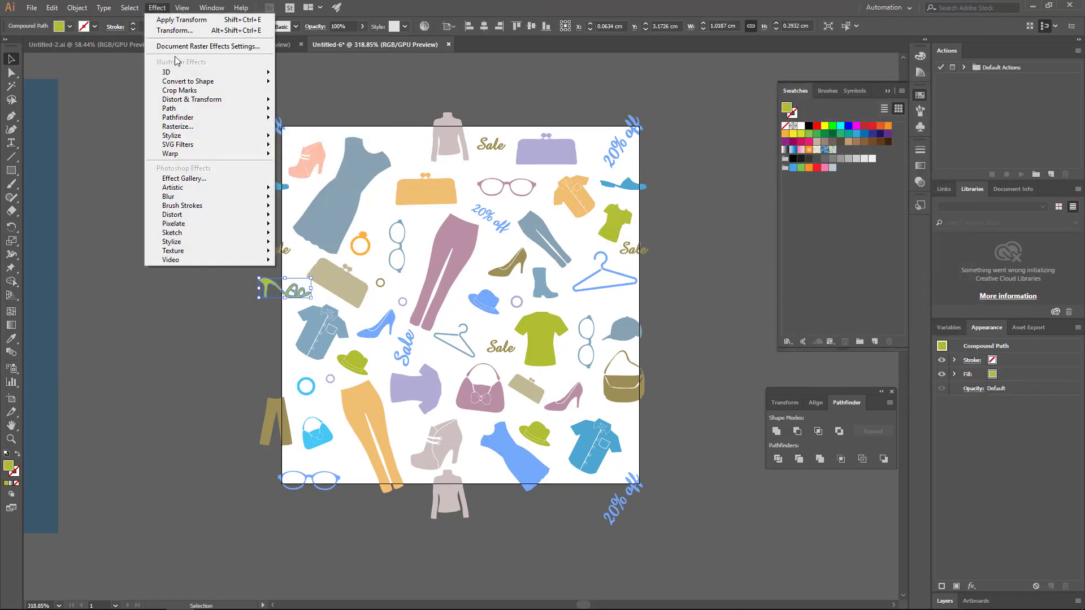
{"action": "mouse_move", "coordinate": [209, 100]}
{"action": "left_click", "coordinate": [342, 139]}
{"action": "key", "text": "Tab"}
{"action": "key", "text": "Tab"}
{"action": "type", "text": "7"}
{"action": "key", "text": "Tab"}
{"action": "key", "text": "Tab"}
{"action": "key", "text": "Tab"}
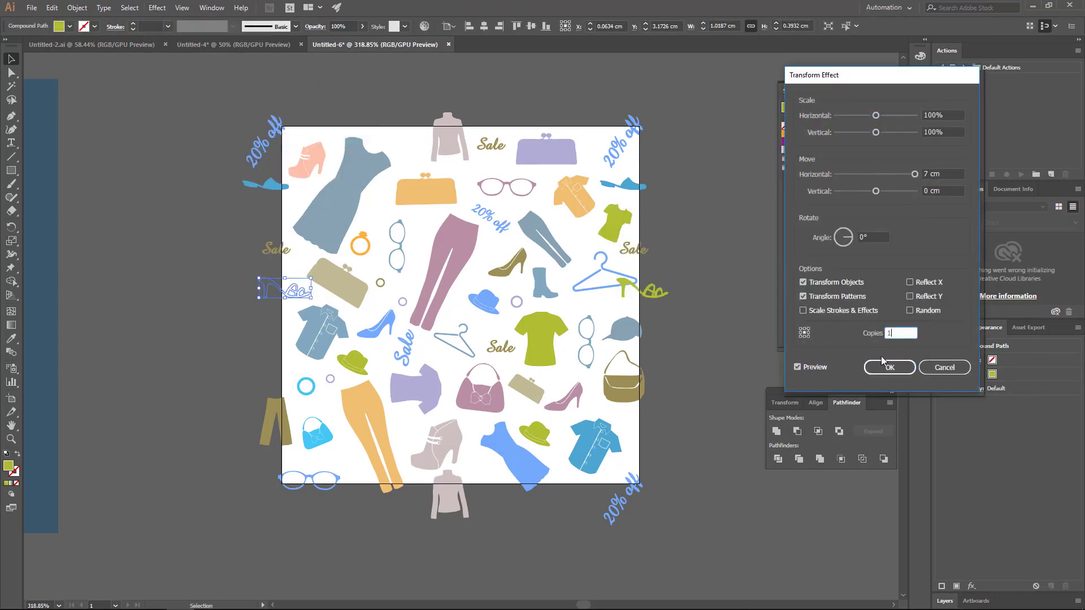
{"action": "type", "text": "1"}
{"action": "left_click", "coordinate": [888, 365]}
Shift the green high-heeled sandal slightly left and rotate the blue hanger to a steep tilt clear of the sandal's copy
{"action": "left_click", "coordinate": [707, 317]}
{"action": "left_click_drag", "start_coordinate": [285, 292], "coordinate": [281, 294]}
{"action": "left_click", "coordinate": [631, 278]}
{"action": "left_click_drag", "start_coordinate": [638, 283], "coordinate": [621, 308]}
Nudge the grey-blue cap slightly right and apply a Transform effect to it with 1 copy moved -7 cm horizontally
{"action": "left_click", "coordinate": [622, 329]}
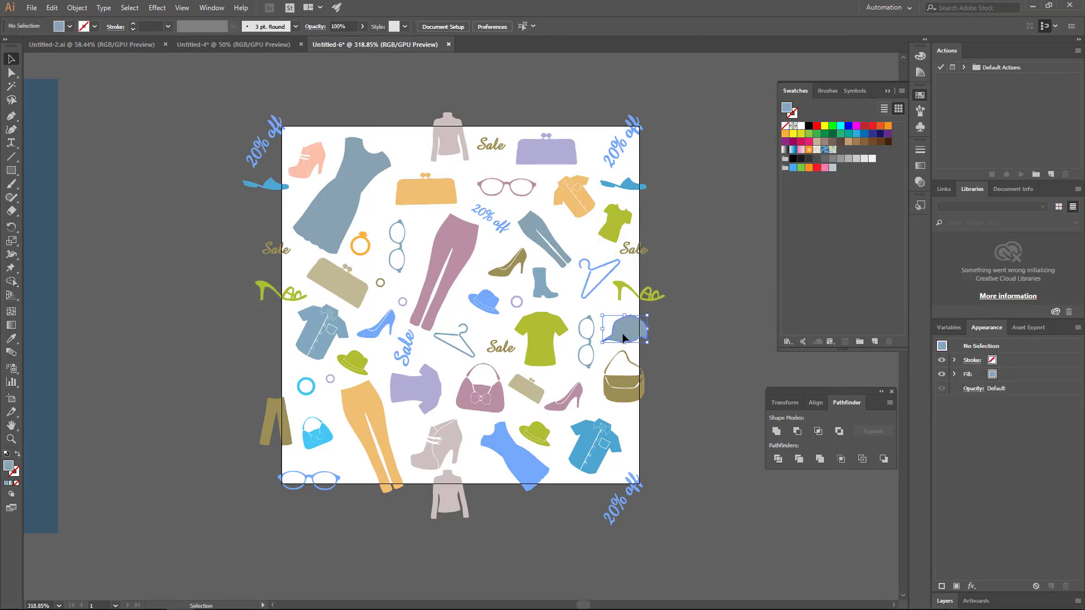
{"action": "left_click", "coordinate": [157, 8]}
{"action": "mouse_move", "coordinate": [192, 99]}
{"action": "left_click", "coordinate": [157, 7]}
{"action": "mouse_move", "coordinate": [218, 96]}
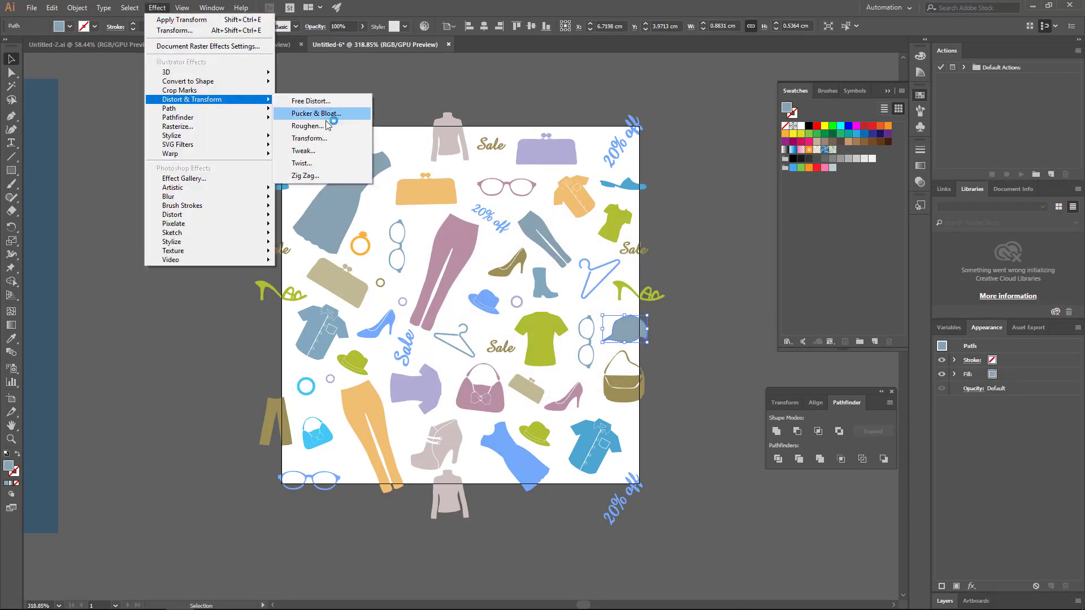
{"action": "left_click", "coordinate": [317, 141]}
{"action": "left_click", "coordinate": [942, 174]}
{"action": "type", "text": "-7"}
{"action": "key", "text": "Tab"}
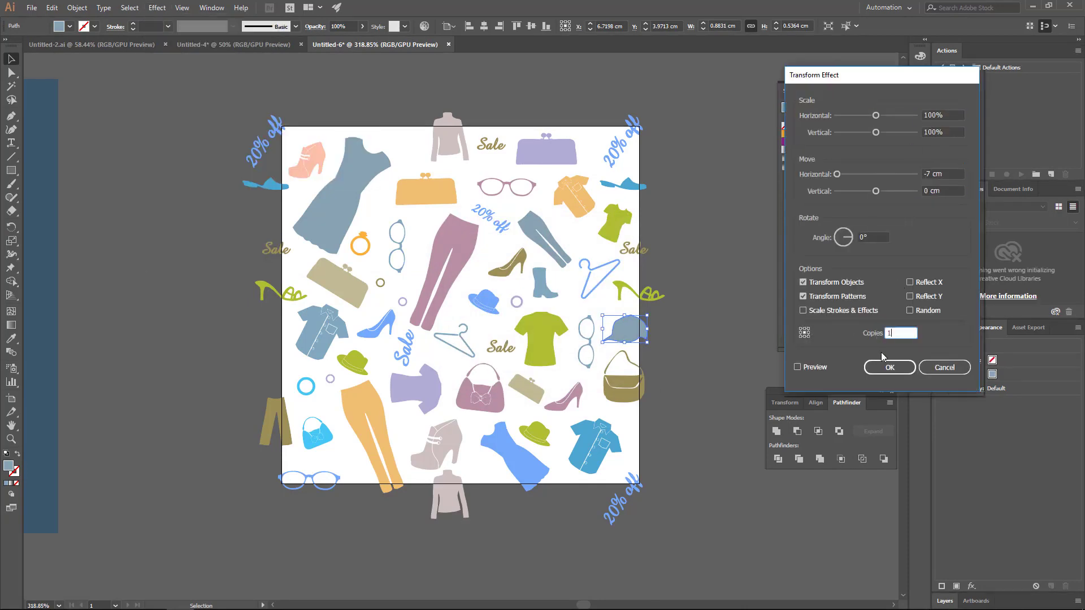
{"action": "left_click", "coordinate": [890, 368]}
Apply a Transform effect to the brown handbag on the artboard's right edge with 1 copy moved -7 cm horizontally
{"action": "left_click", "coordinate": [624, 376]}
{"action": "left_click", "coordinate": [157, 8]}
{"action": "mouse_move", "coordinate": [218, 99]}
{"action": "left_click", "coordinate": [309, 138]}
{"action": "left_click_drag", "start_coordinate": [944, 174], "coordinate": [882, 169]}
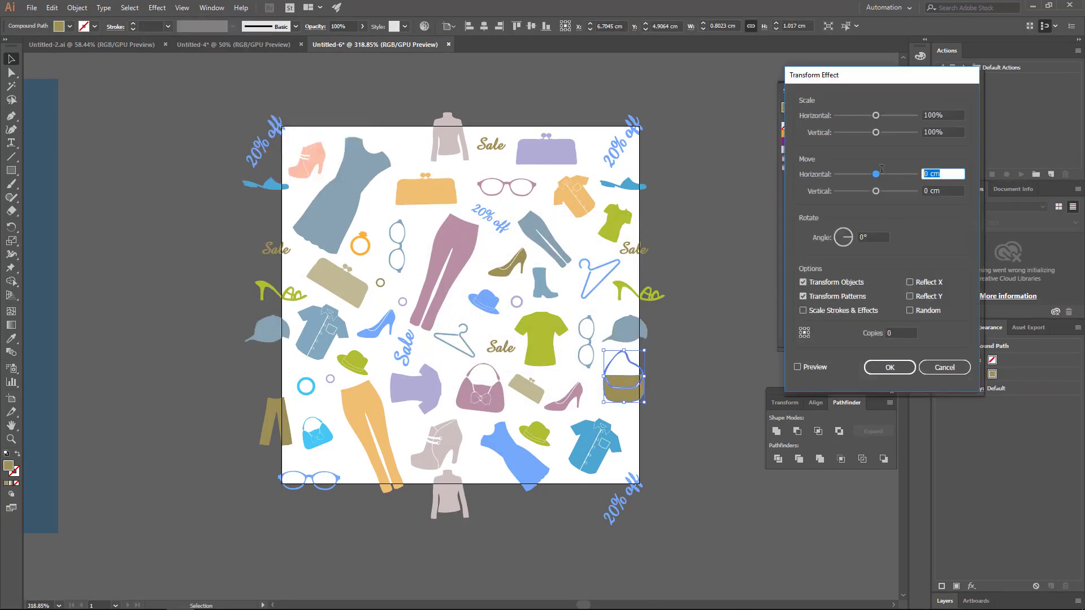
{"action": "key", "text": "Tab"}
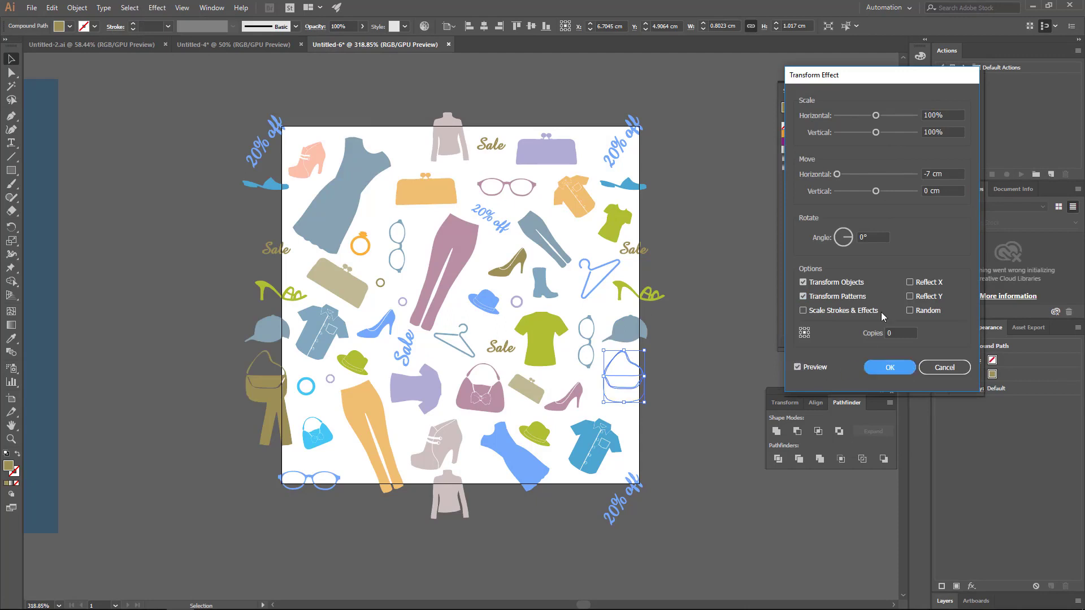
{"action": "left_click", "coordinate": [882, 369]}
{"action": "left_click", "coordinate": [713, 390]}
Move the brown trousers on the left edge slightly down and recolour them with the green hat's fill
{"action": "left_click_drag", "start_coordinate": [283, 423], "coordinate": [283, 438]}
{"action": "key", "text": "i"}
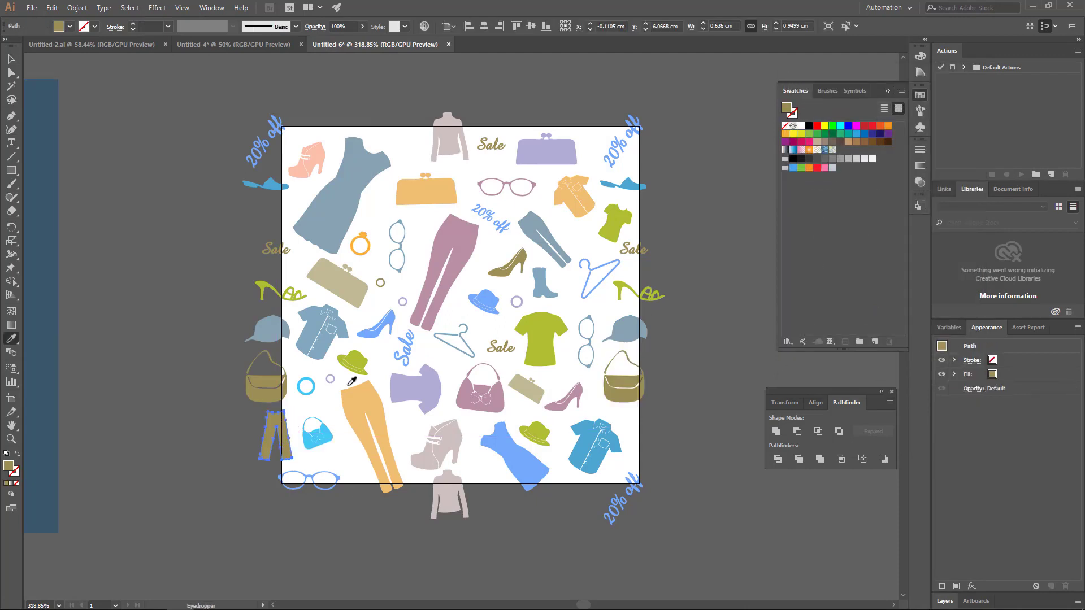
{"action": "left_click", "coordinate": [353, 365]}
{"action": "key", "text": "v"}
{"action": "left_click", "coordinate": [294, 416]}
Apply a Transform effect to the green trousers with 1 copy moved 7 cm horizontally, and shift the blue shirt slightly left
{"action": "left_click", "coordinate": [280, 431]}
{"action": "left_click", "coordinate": [156, 7]}
{"action": "mouse_move", "coordinate": [169, 100]}
{"action": "left_click", "coordinate": [309, 141]}
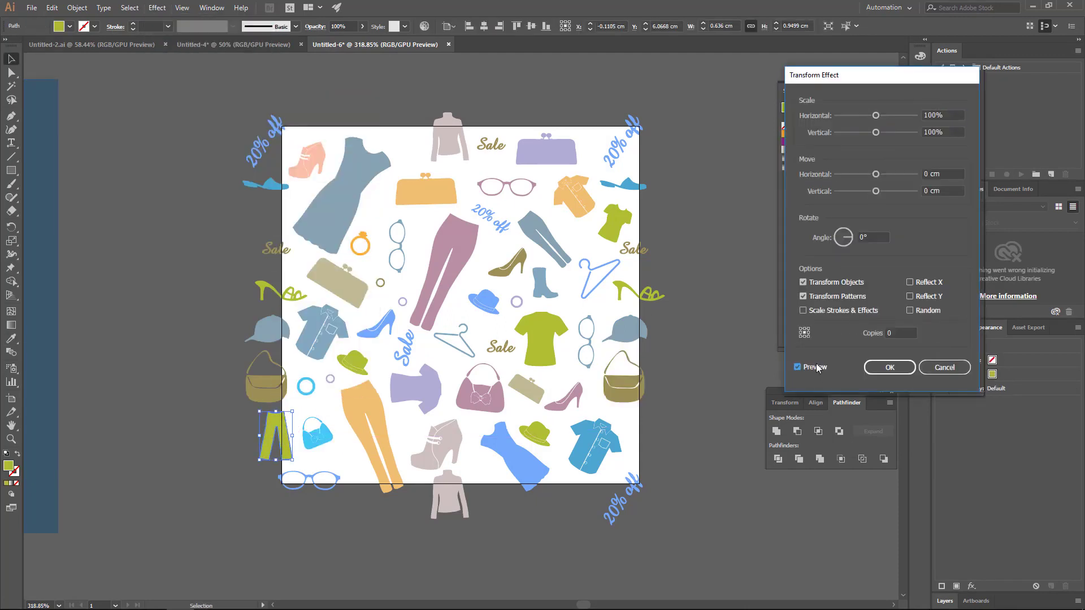
{"action": "type", "text": "7"}
{"action": "key", "text": "Tab"}
{"action": "left_click", "coordinate": [874, 334]}
{"action": "type", "text": "1"}
{"action": "left_click", "coordinate": [890, 368]}
{"action": "left_click", "coordinate": [729, 403]}
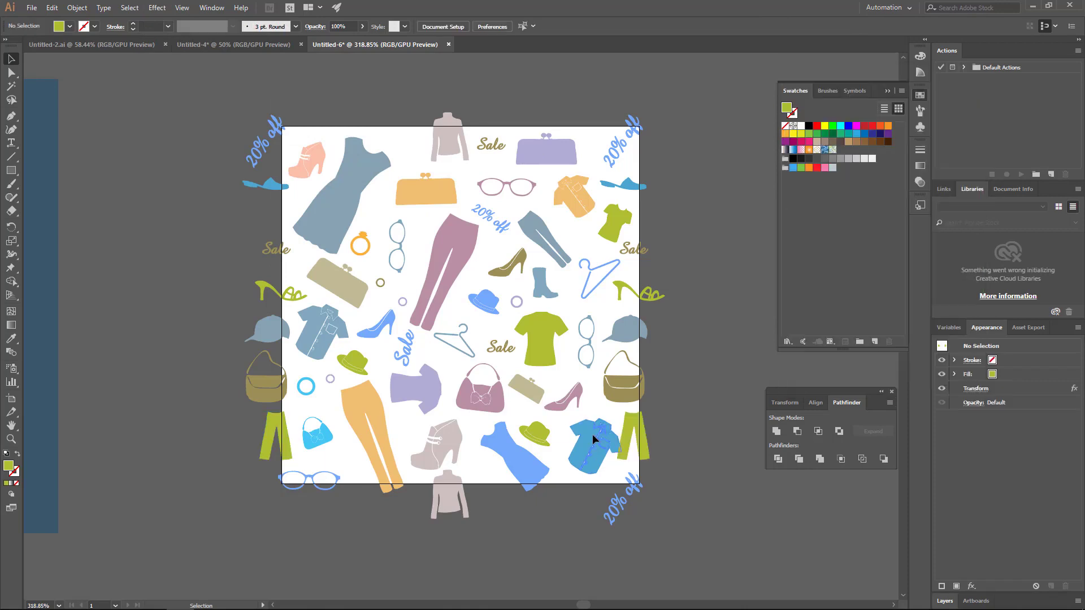
{"action": "left_click_drag", "start_coordinate": [595, 440], "coordinate": [588, 441]}
{"action": "left_click", "coordinate": [667, 444]}
Apply a Transform effect to the bright blue dress on the lower edge with 1 copy moved -7 cm vertically
{"action": "left_click", "coordinate": [515, 455]}
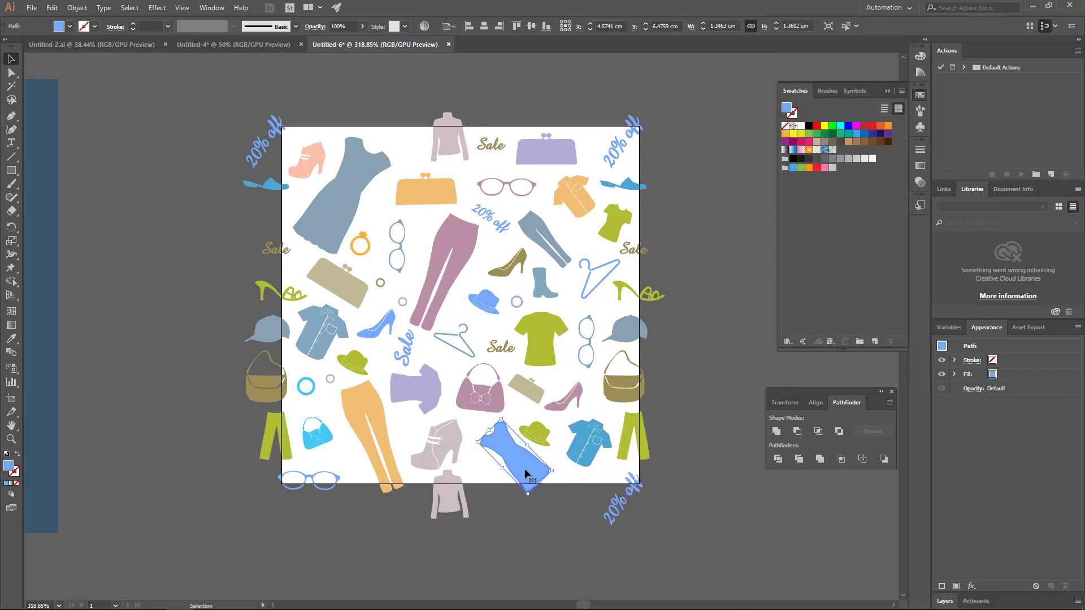
{"action": "left_click", "coordinate": [165, 8]}
{"action": "mouse_move", "coordinate": [192, 100]}
{"action": "left_click", "coordinate": [309, 140]}
{"action": "left_click", "coordinate": [820, 365]}
{"action": "double_click", "coordinate": [954, 191]}
{"action": "type", "text": "-7"}
{"action": "key", "text": "Tab"}
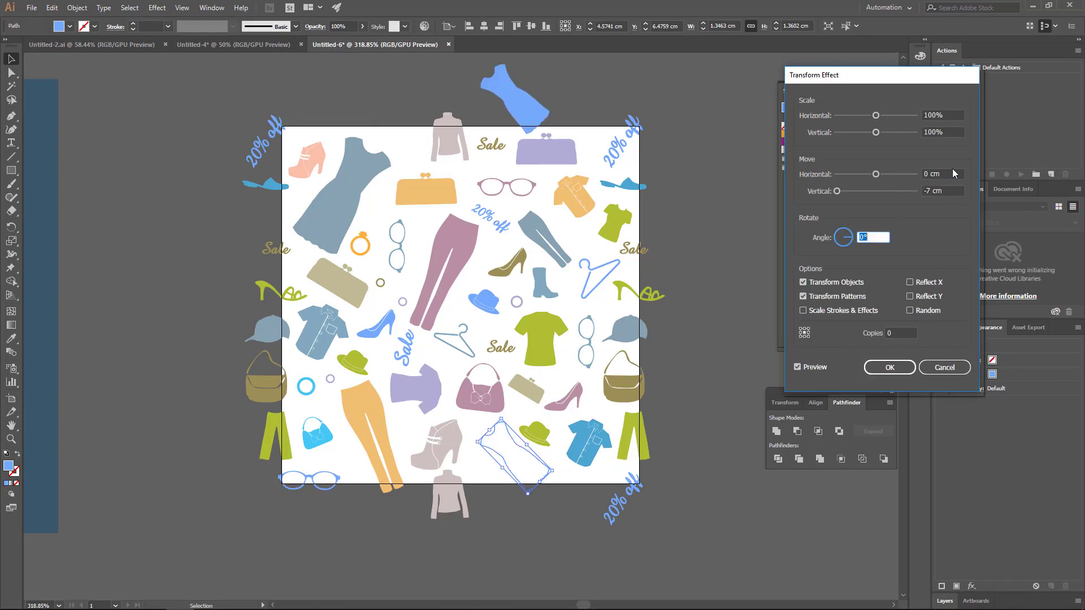
{"action": "double_click", "coordinate": [899, 335]}
{"action": "type", "text": "1"}
{"action": "left_click", "coordinate": [890, 368]}
Apply a Transform effect to the orange trousers with 1 copy moved -7 cm vertically
{"action": "left_click", "coordinate": [373, 452]}
{"action": "left_click", "coordinate": [157, 8]}
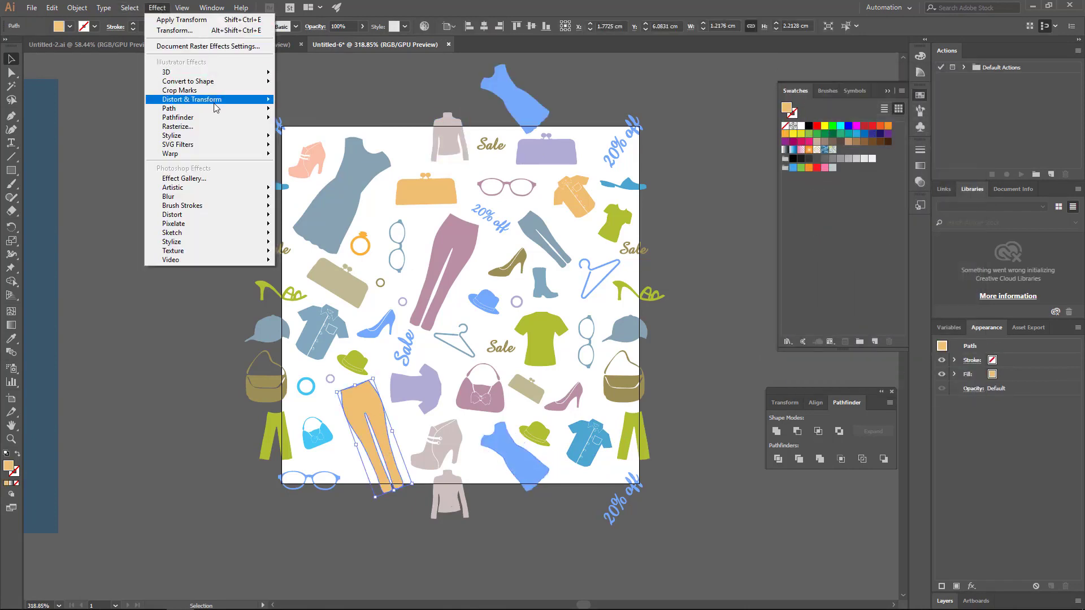
{"action": "mouse_move", "coordinate": [193, 99]}
{"action": "left_click", "coordinate": [309, 140]}
{"action": "left_click", "coordinate": [798, 366]}
{"action": "double_click", "coordinate": [954, 191]}
{"action": "type", "text": "-7"}
{"action": "key", "text": "Tab"}
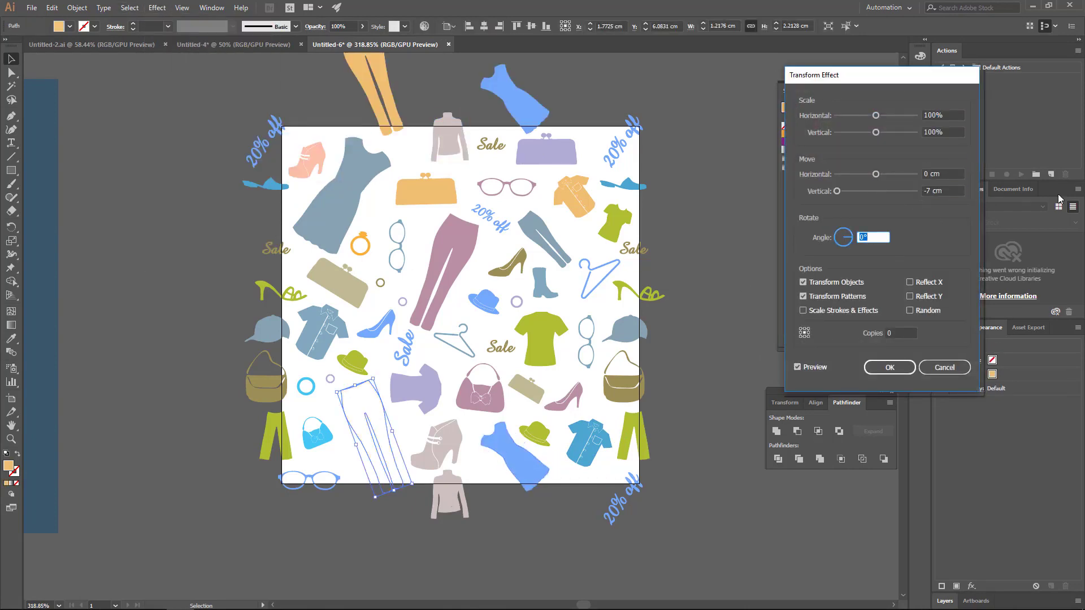
{"action": "double_click", "coordinate": [899, 334]}
{"action": "type", "text": "1"}
{"action": "left_click", "coordinate": [890, 368]}
{"action": "left_click", "coordinate": [709, 346]}
Move the lilac clutch below the dress copy slightly right and down
{"action": "left_click", "coordinate": [521, 455]}
{"action": "left_click_drag", "start_coordinate": [554, 146], "coordinate": [557, 148]}
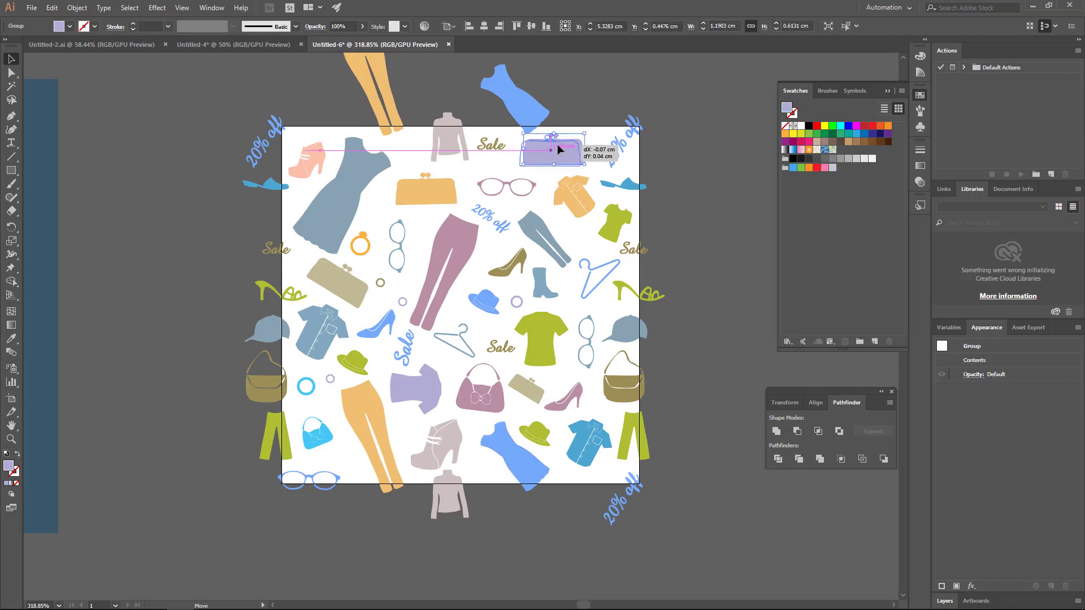
{"action": "left_click", "coordinate": [226, 345]}
Apply a Transform effect to the blue glasses on the lower edge with 1 copy moved -7 cm vertically, and enlarge the glasses
{"action": "left_click", "coordinate": [309, 478]}
{"action": "left_click", "coordinate": [157, 8]}
{"action": "mouse_move", "coordinate": [193, 100]}
{"action": "left_click", "coordinate": [309, 140]}
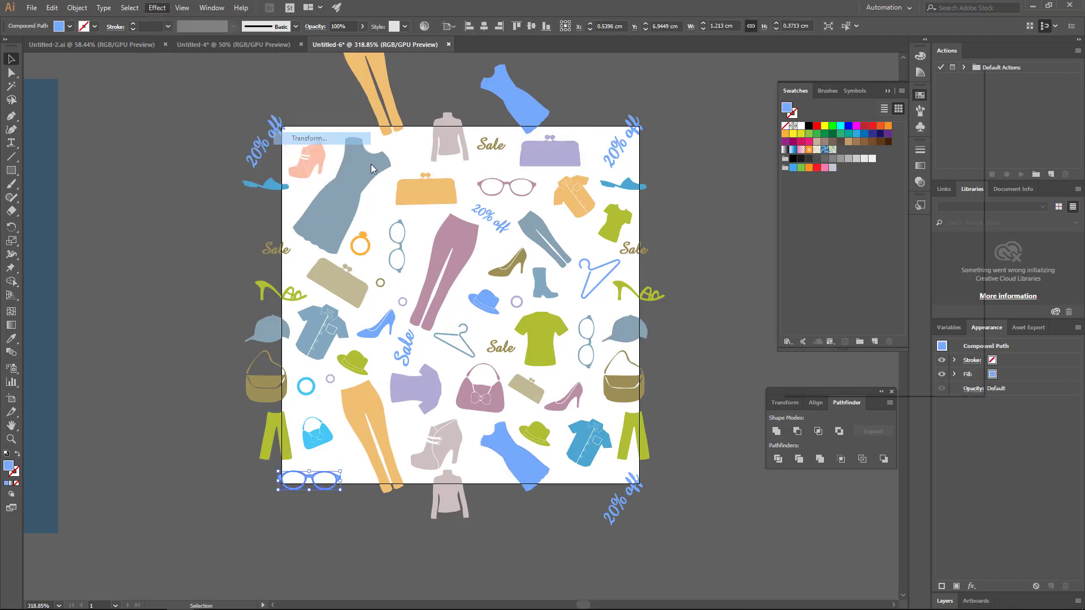
{"action": "double_click", "coordinate": [954, 191]}
{"action": "type", "text": "-7"}
{"action": "key", "text": "Tab"}
{"action": "double_click", "coordinate": [899, 333]}
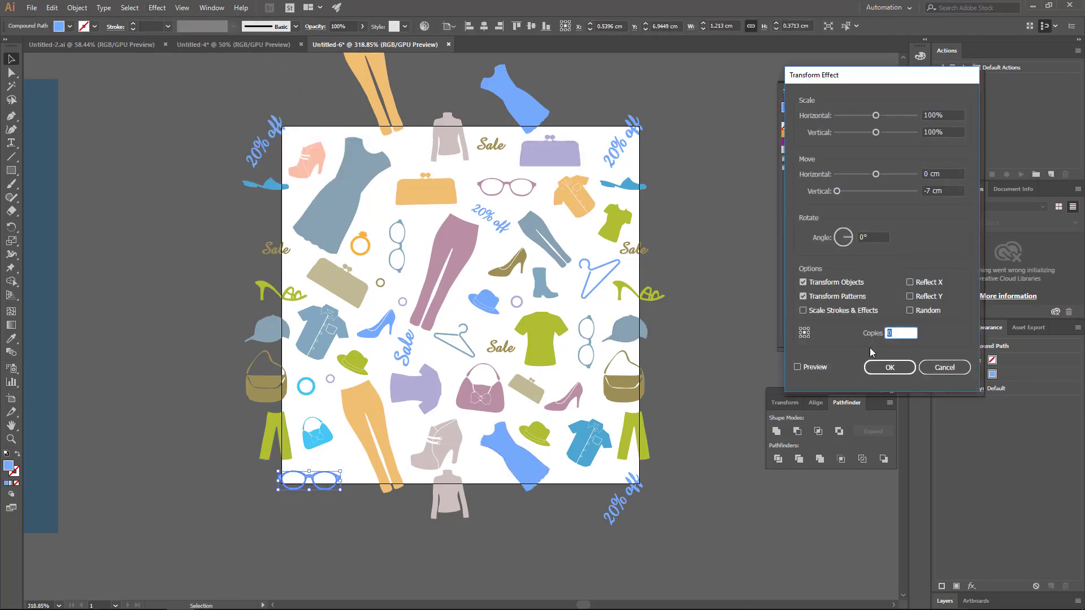
{"action": "type", "text": "1"}
{"action": "left_click", "coordinate": [825, 367]}
{"action": "left_click", "coordinate": [891, 371]}
{"action": "left_click_drag", "start_coordinate": [341, 481], "coordinate": [356, 481]}
{"action": "left_click", "coordinate": [354, 508]}
Scale down the corner "20% off" text and reposition it slightly on the artboard's upper-right corner
{"action": "left_click", "coordinate": [616, 155]}
{"action": "mouse_move", "coordinate": [608, 165]}
{"action": "left_mouse_down"}
{"action": "mouse_move", "coordinate": [616, 157]}
{"action": "mouse_move", "coordinate": [612, 167]}
{"action": "left_mouse_up"}
{"action": "left_click", "coordinate": [634, 160]}
{"action": "scroll", "coordinate": [629, 139], "scroll_direction": "up", "scroll_amount": 1}
{"action": "left_click", "coordinate": [611, 166]}
{"action": "left_click", "coordinate": [617, 175]}
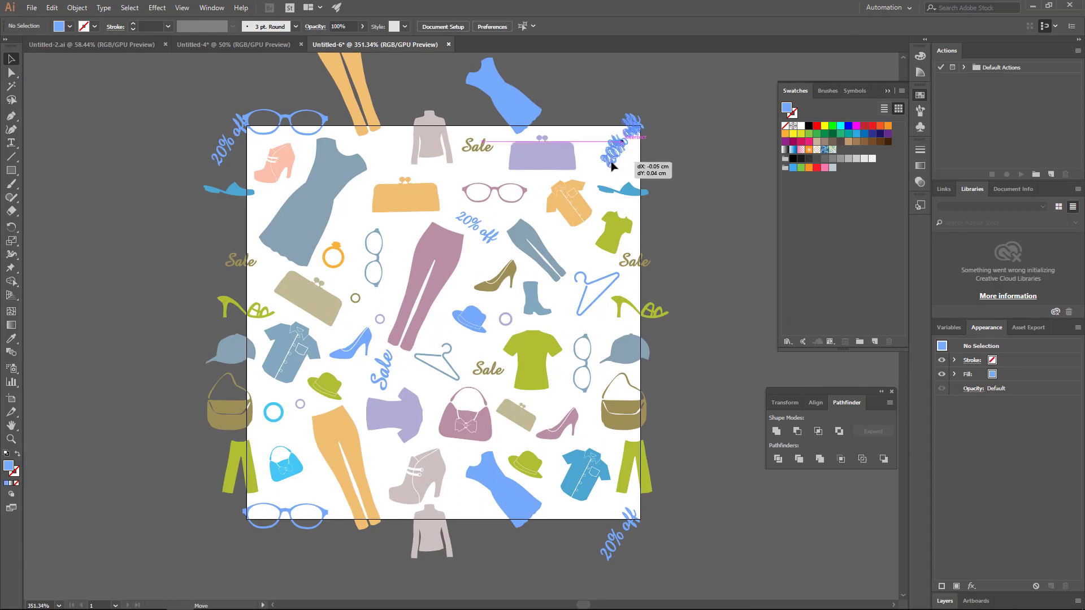
{"action": "left_click", "coordinate": [612, 164]}
{"action": "left_click", "coordinate": [626, 172]}
{"action": "scroll", "coordinate": [612, 251], "scroll_direction": "down", "scroll_amount": 1}
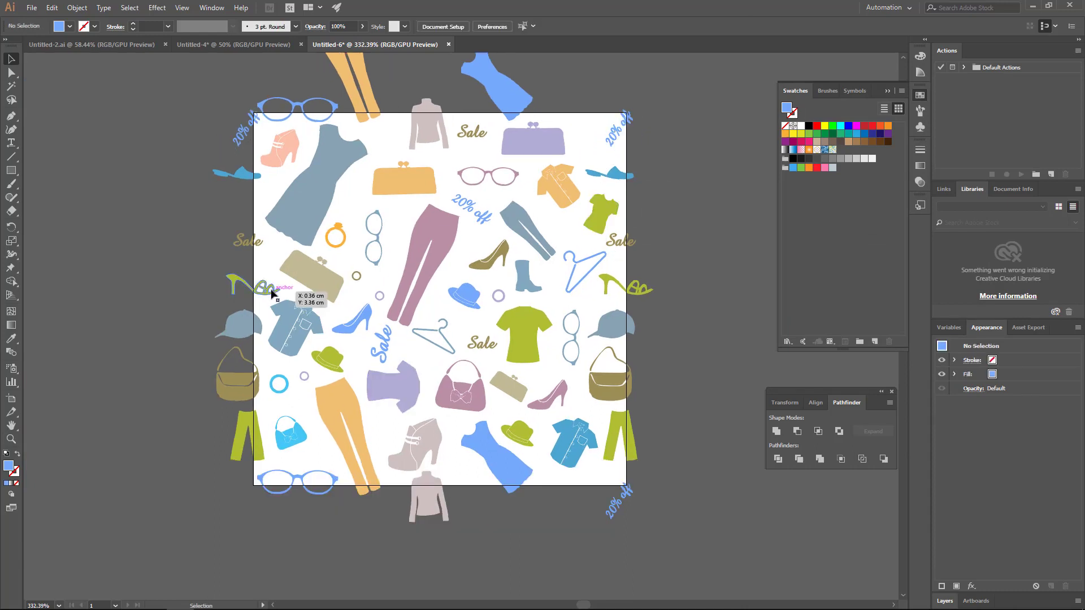
Place a rotated copy of the green sandal across the upper edge beside the corner "20% off" text, applying a new Transform effect moved 7 cm vertically
{"action": "left_click_drag", "start_coordinate": [277, 290], "coordinate": [586, 142]}
{"action": "left_click", "coordinate": [158, 8]}
{"action": "mouse_move", "coordinate": [221, 99]}
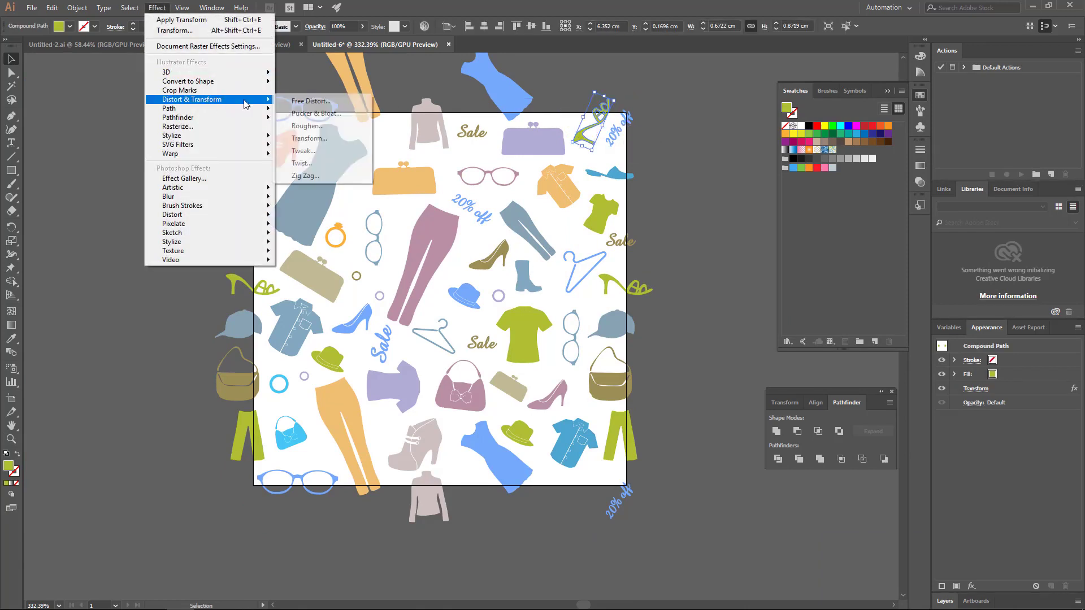
{"action": "left_click", "coordinate": [340, 140]}
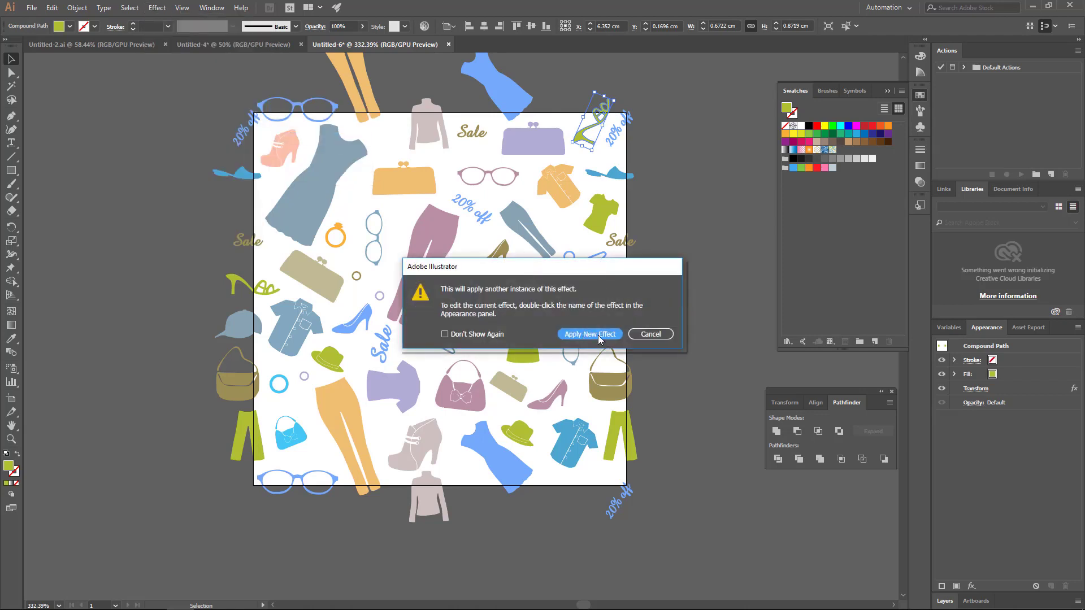
{"action": "left_click", "coordinate": [584, 334]}
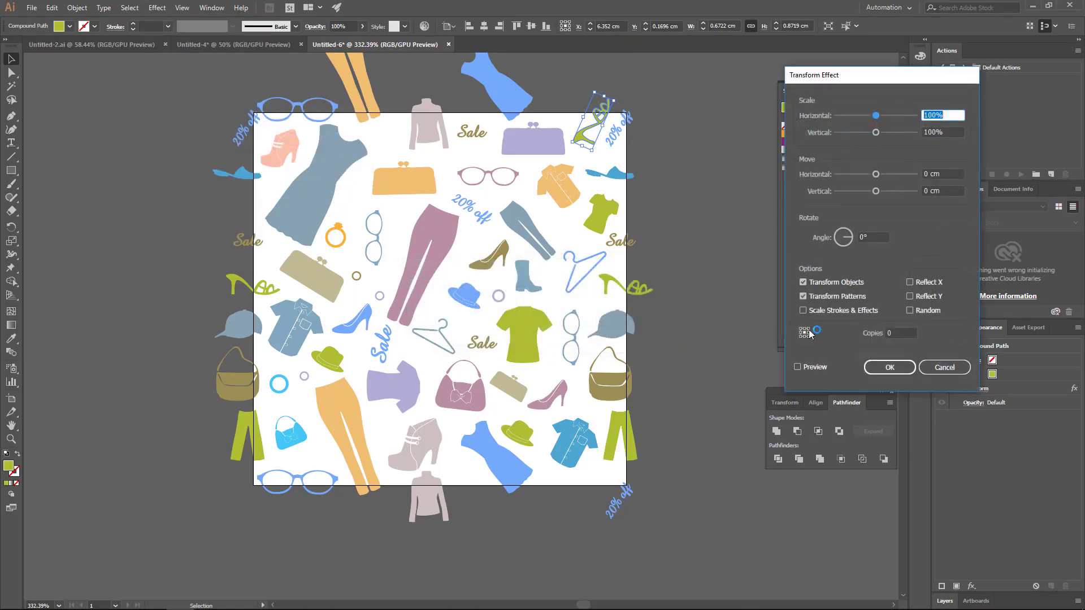
{"action": "left_click", "coordinate": [816, 369]}
{"action": "left_click_drag", "start_coordinate": [943, 175], "coordinate": [902, 180]}
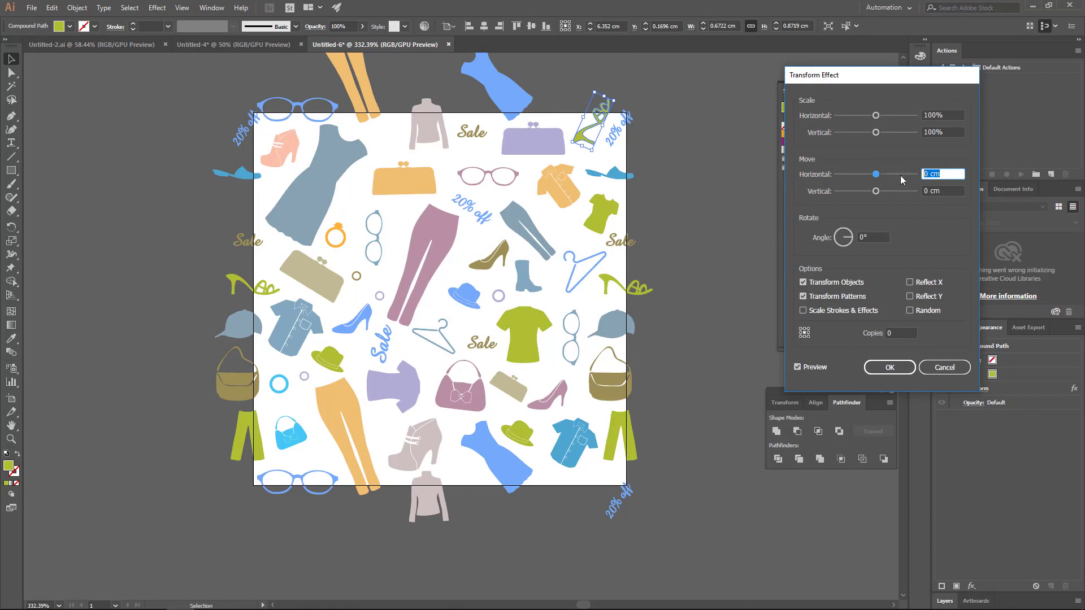
{"action": "key", "text": "Tab"}
{"action": "type", "text": "7"}
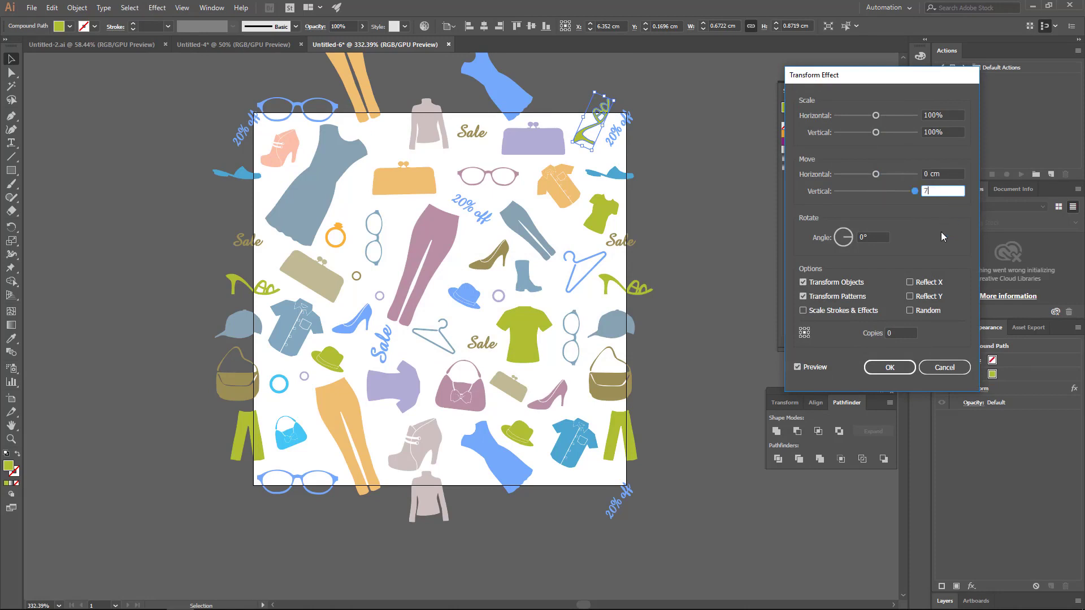
{"action": "key", "text": "Tab"}
{"action": "left_click", "coordinate": [889, 368]}
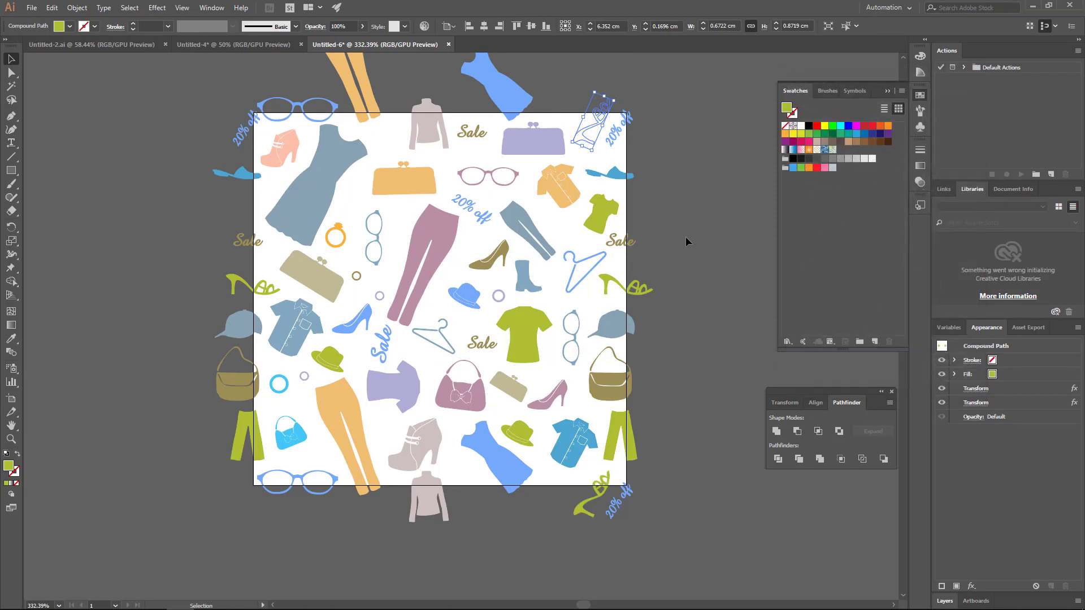
Edit the sandal's second Transform effect, the 7 cm vertical move, to produce 1 copy
{"action": "left_click", "coordinate": [980, 390]}
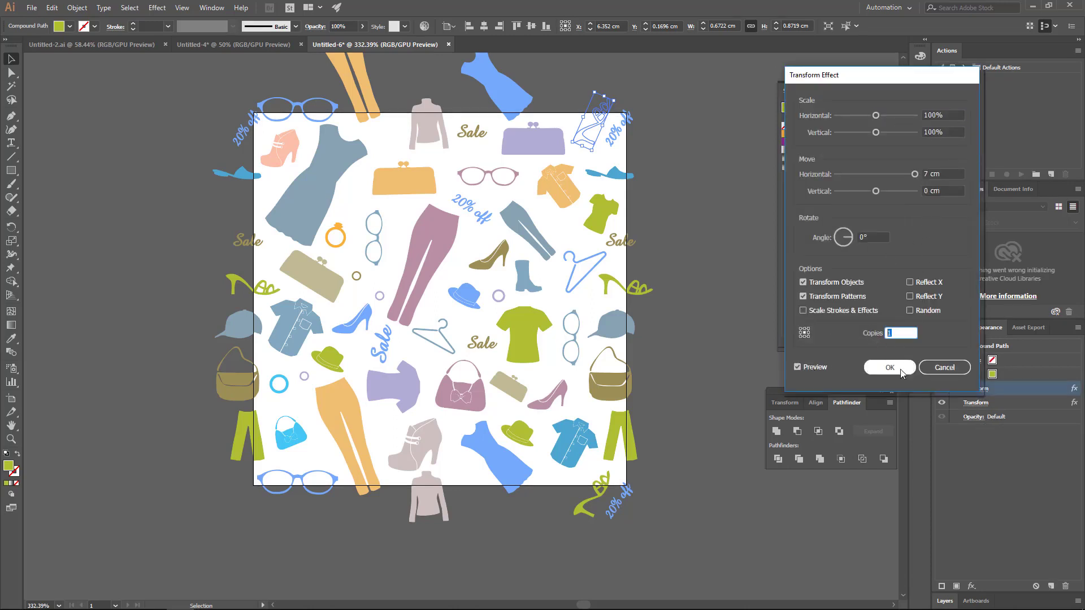
{"action": "left_click", "coordinate": [945, 367]}
{"action": "left_click", "coordinate": [976, 402]}
{"action": "left_click", "coordinate": [814, 368]}
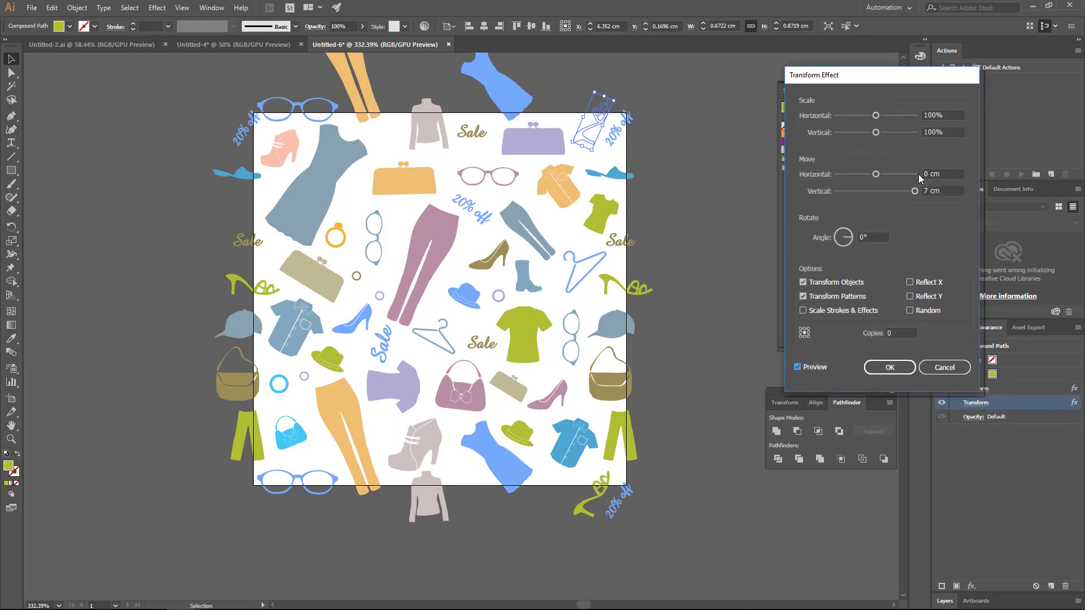
{"action": "left_click", "coordinate": [890, 367]}
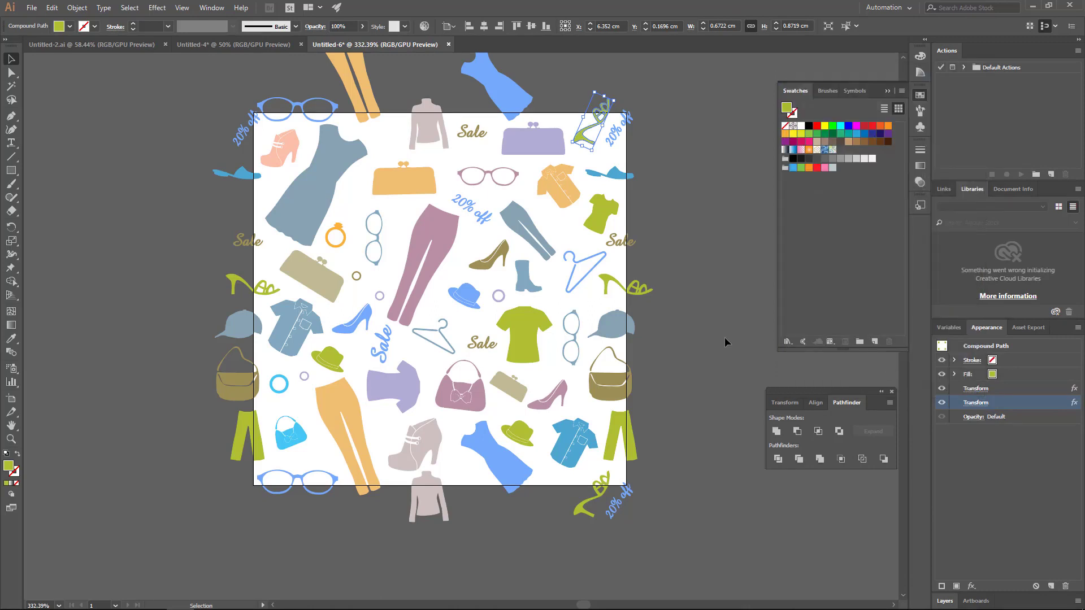
Nudge the upper-edge sandal slightly up and left and recolor it mauve by sampling with the Eyedropper
{"action": "left_click", "coordinate": [725, 337]}
{"action": "left_click", "coordinate": [593, 115]}
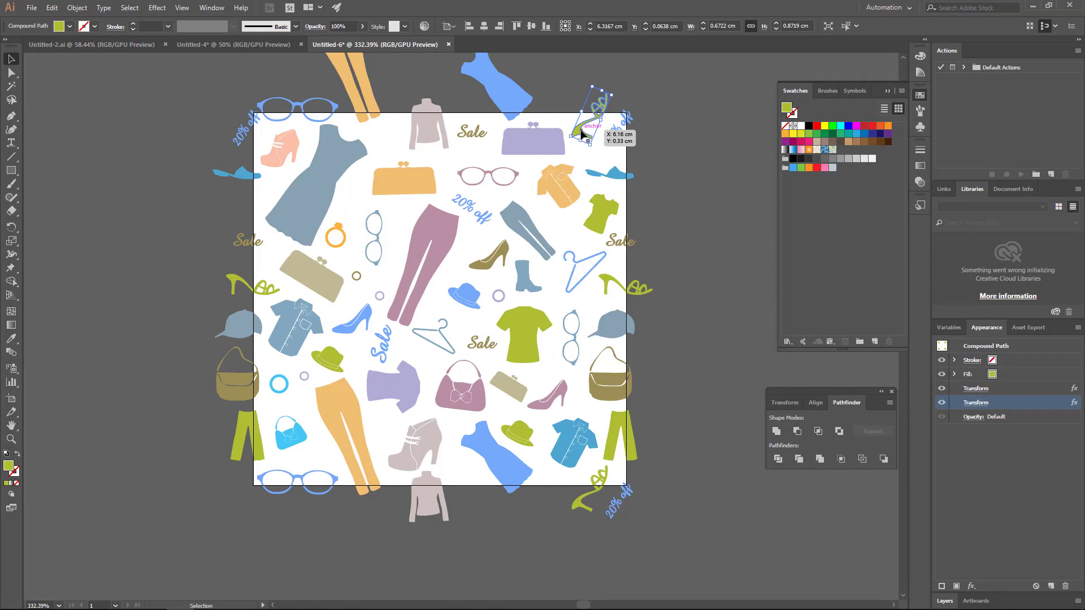
{"action": "key", "text": "i"}
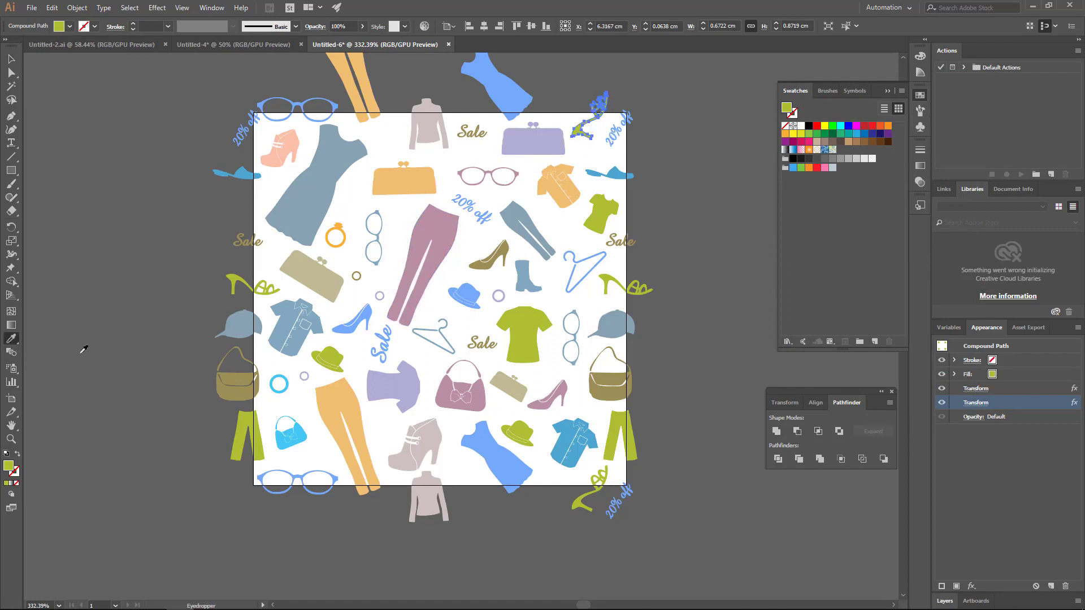
{"action": "key", "text": "v"}
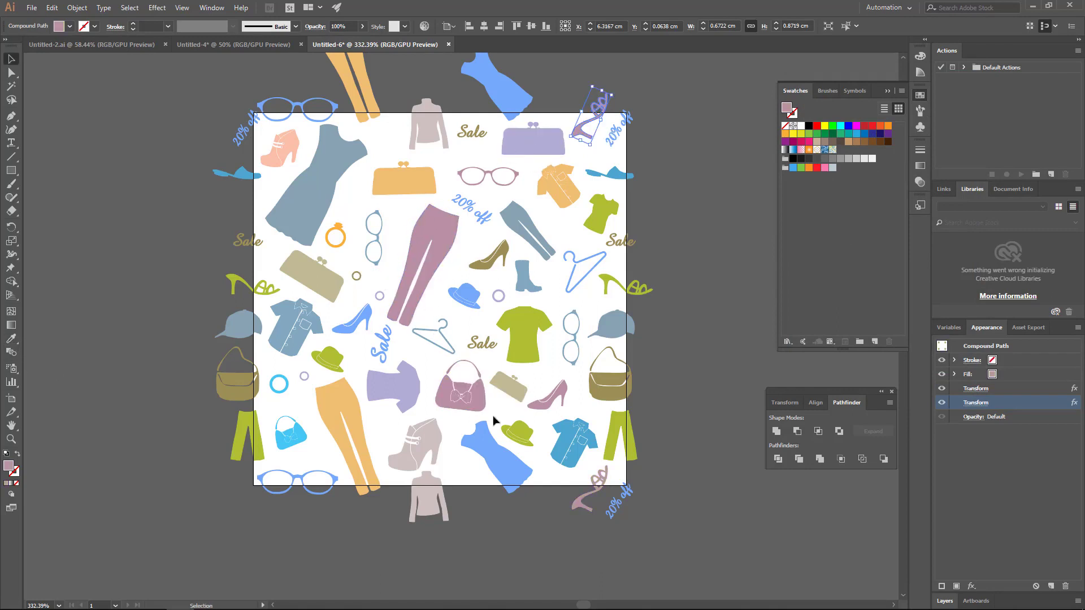
{"action": "left_click", "coordinate": [685, 453]}
Move the blue glasses on the lower edge slightly right and recolor them with the mauve of the bow handbag
{"action": "left_click", "coordinate": [254, 124]}
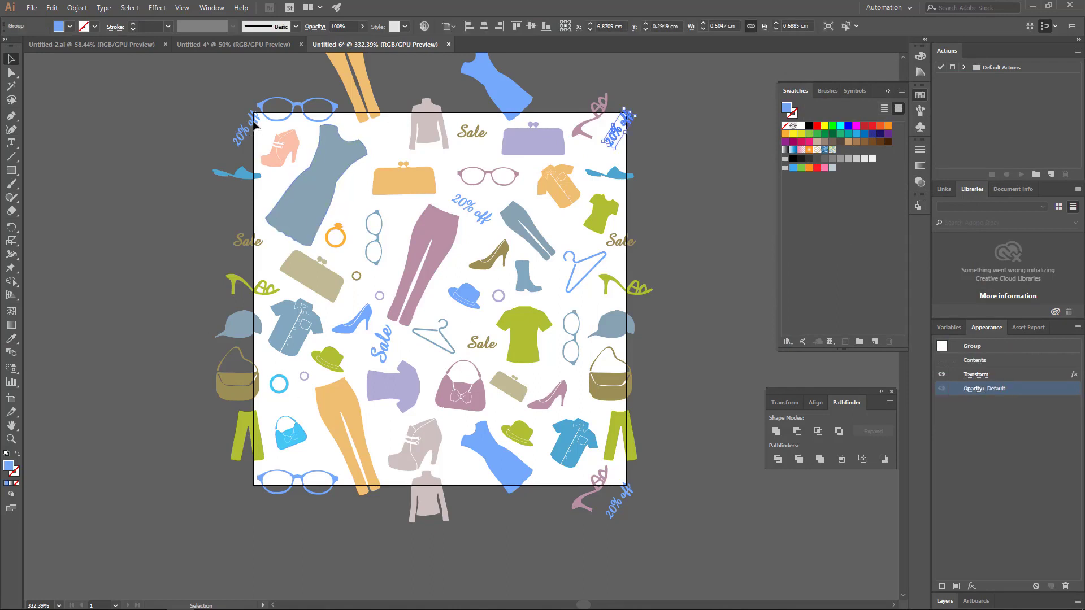
{"action": "left_click", "coordinate": [297, 110]}
{"action": "left_click_drag", "start_coordinate": [299, 106], "coordinate": [302, 105]}
{"action": "key", "text": "ctrl+z"}
{"action": "left_click_drag", "start_coordinate": [297, 478], "coordinate": [302, 479]}
{"action": "key", "text": "i"}
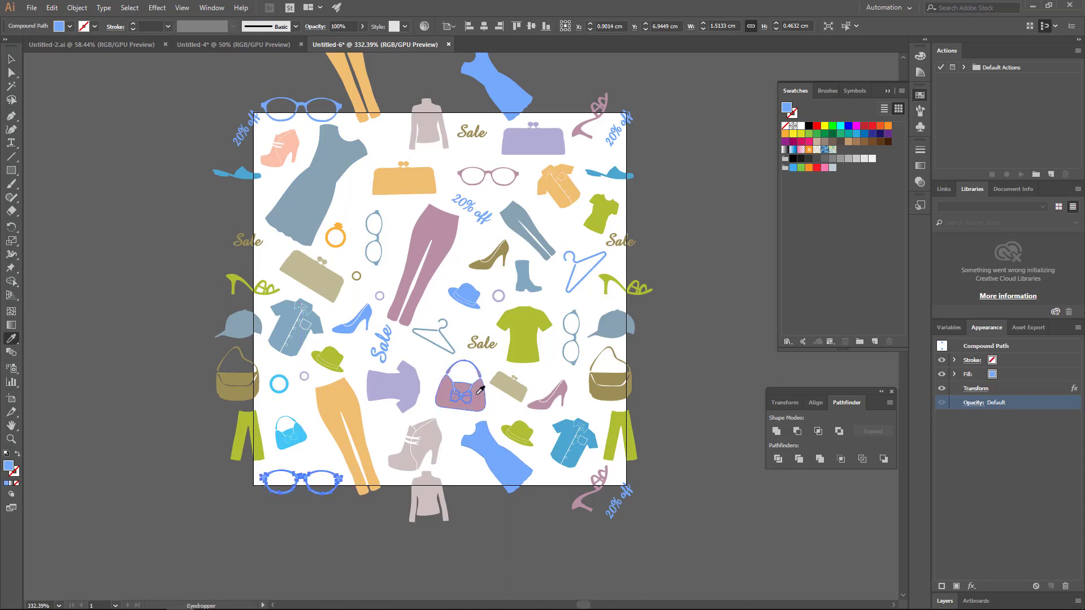
{"action": "key", "text": "v"}
{"action": "left_click", "coordinate": [359, 543]}
Recolor the pale ankle boot near the lower edge with the green sampled from the cropped trousers
{"action": "left_click_drag", "start_coordinate": [436, 437], "coordinate": [436, 434]}
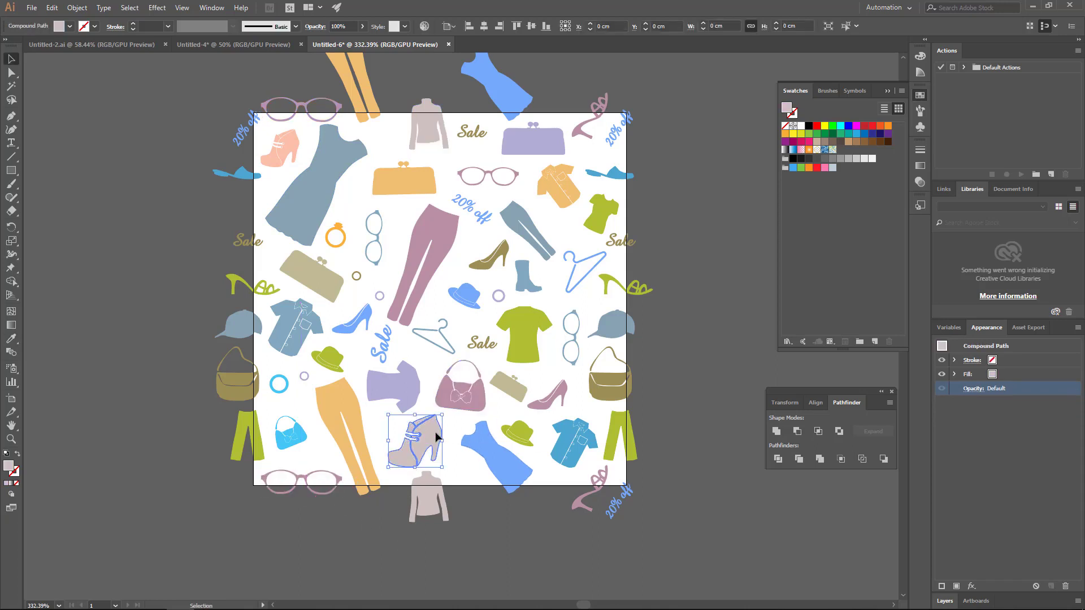
{"action": "key", "text": "i"}
{"action": "left_click", "coordinate": [246, 435]}
{"action": "key", "text": "v"}
{"action": "left_click", "coordinate": [170, 424]}
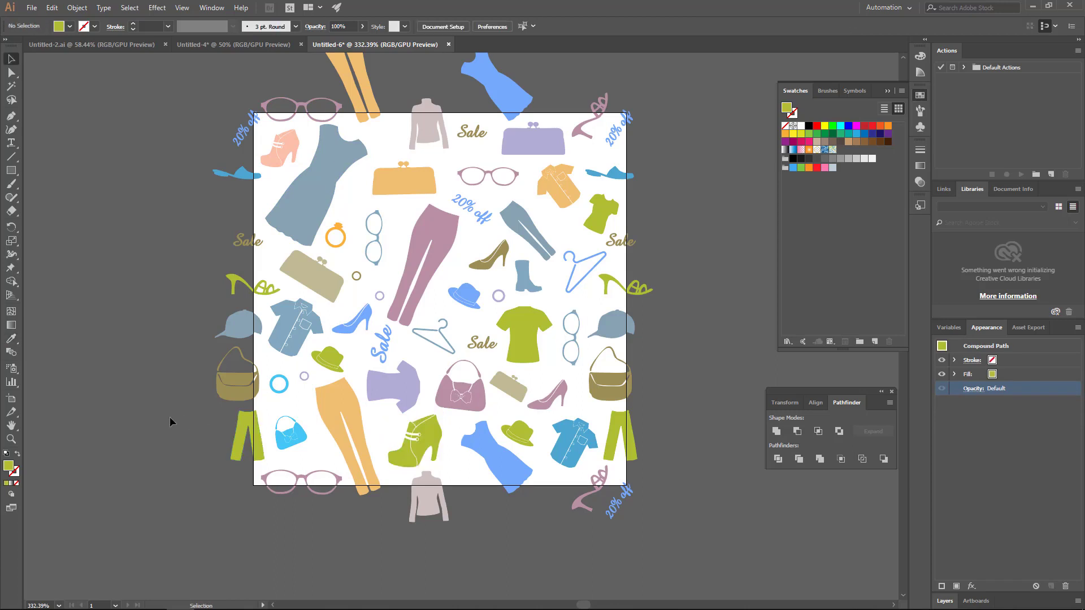
Select all the fashion icons and expand their appearance so the Transform copies become real objects
{"action": "scroll", "coordinate": [421, 430], "scroll_direction": "down", "scroll_amount": 2}
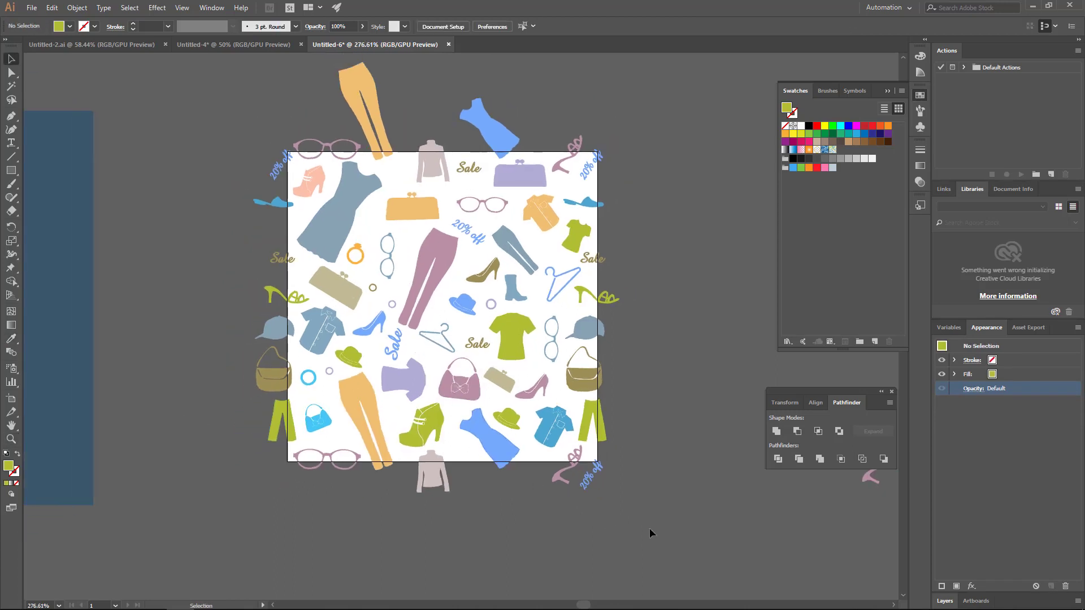
{"action": "left_click_drag", "start_coordinate": [235, 76], "coordinate": [295, 148]}
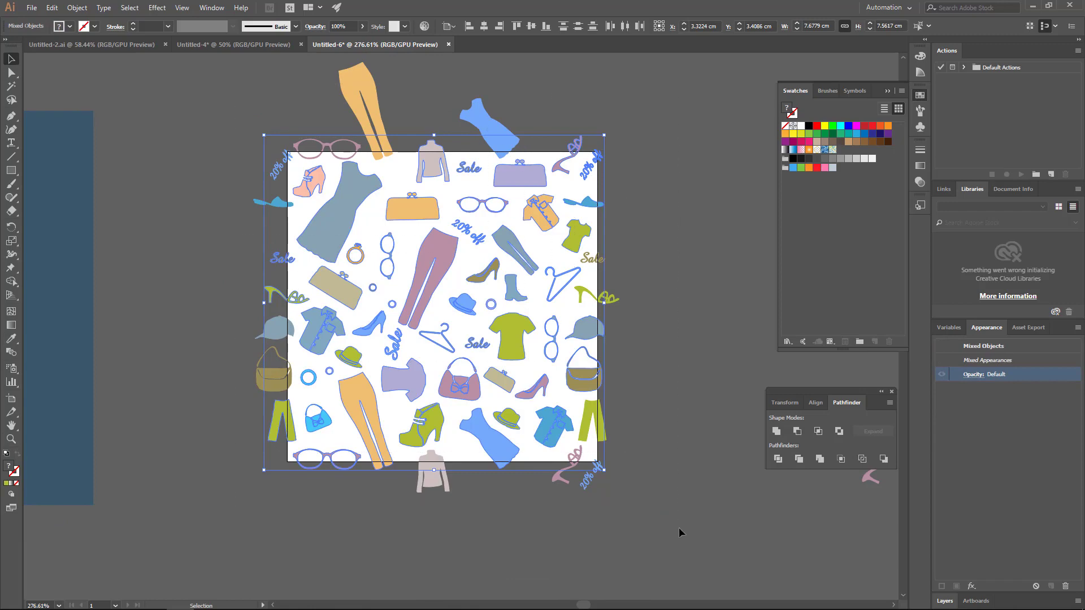
{"action": "scroll", "coordinate": [680, 528], "scroll_direction": "down", "scroll_amount": 2}
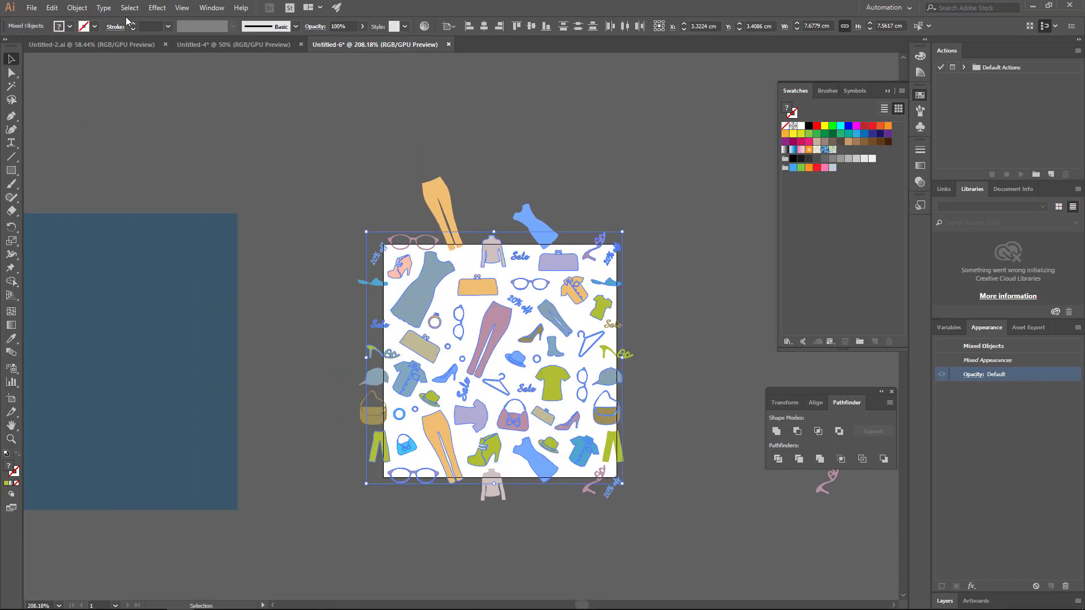
{"action": "left_click", "coordinate": [77, 7]}
{"action": "left_click", "coordinate": [130, 139]}
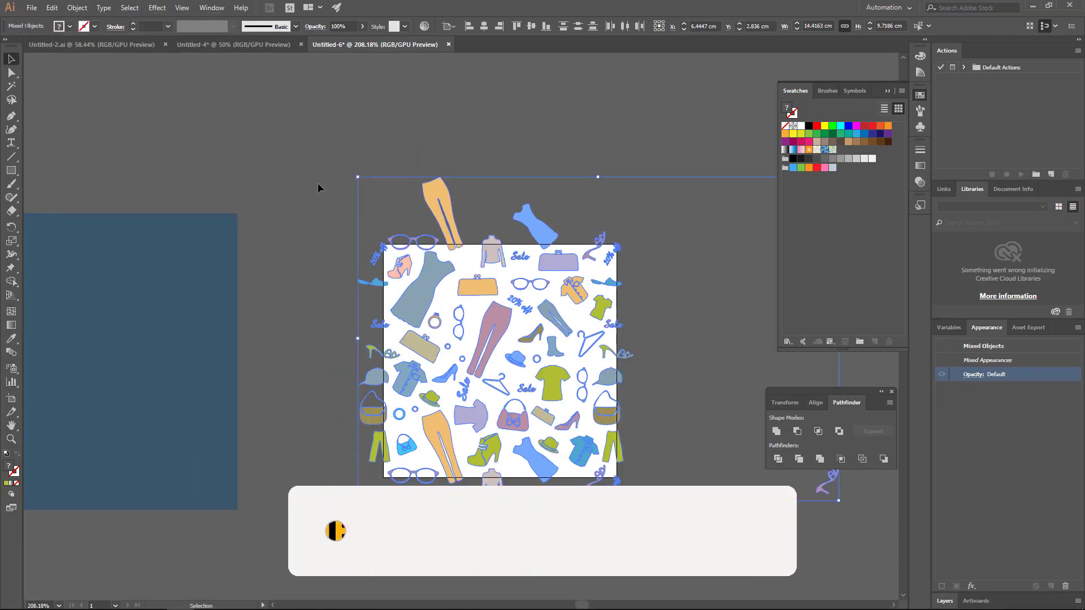
Delete the two stray mauve sandal copies lying to the right of the artboard
{"action": "left_click_drag", "start_coordinate": [317, 182], "coordinate": [558, 422]}
{"action": "left_click", "coordinate": [691, 457]}
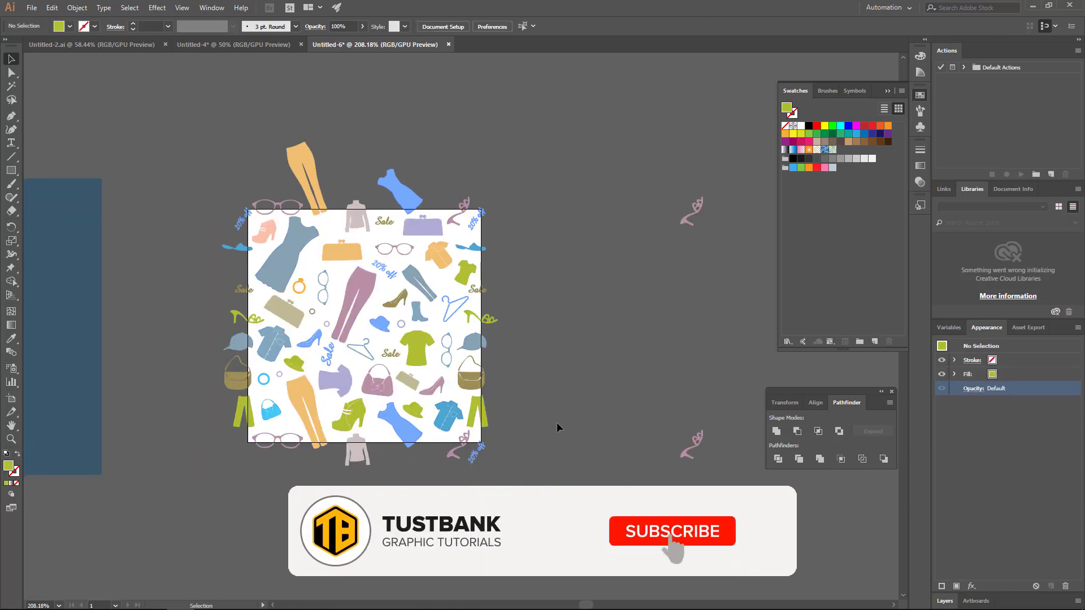
{"action": "key", "text": "a"}
{"action": "left_click_drag", "start_coordinate": [725, 182], "coordinate": [668, 490]}
{"action": "key", "text": "Delete"}
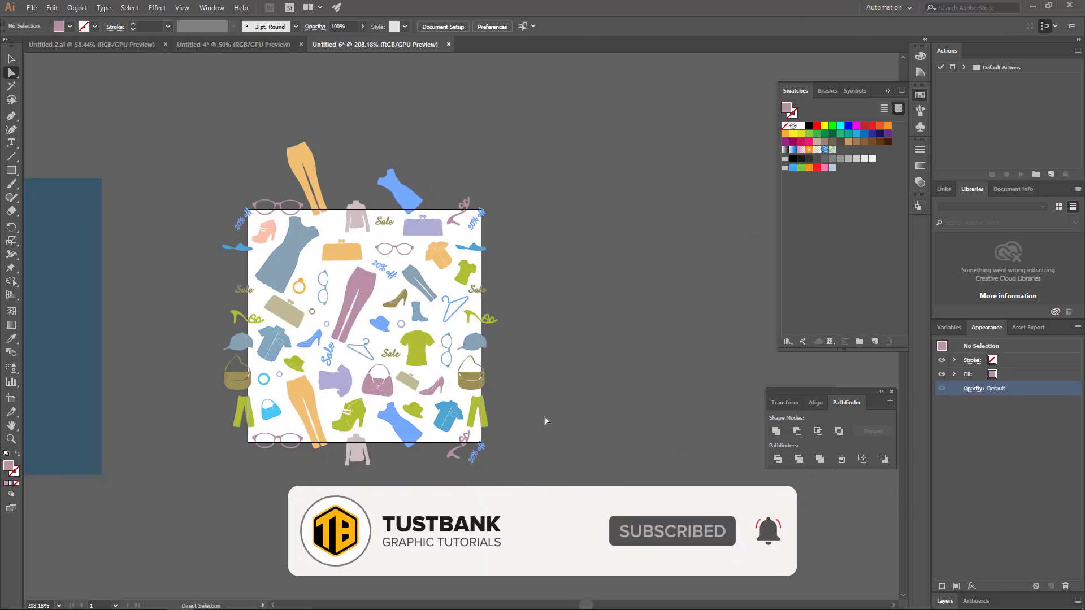
Resize the dark blue square beside the artboard to 7 × 7 cm
{"action": "key", "text": "v"}
{"action": "left_click_drag", "start_coordinate": [545, 417], "coordinate": [344, 164]}
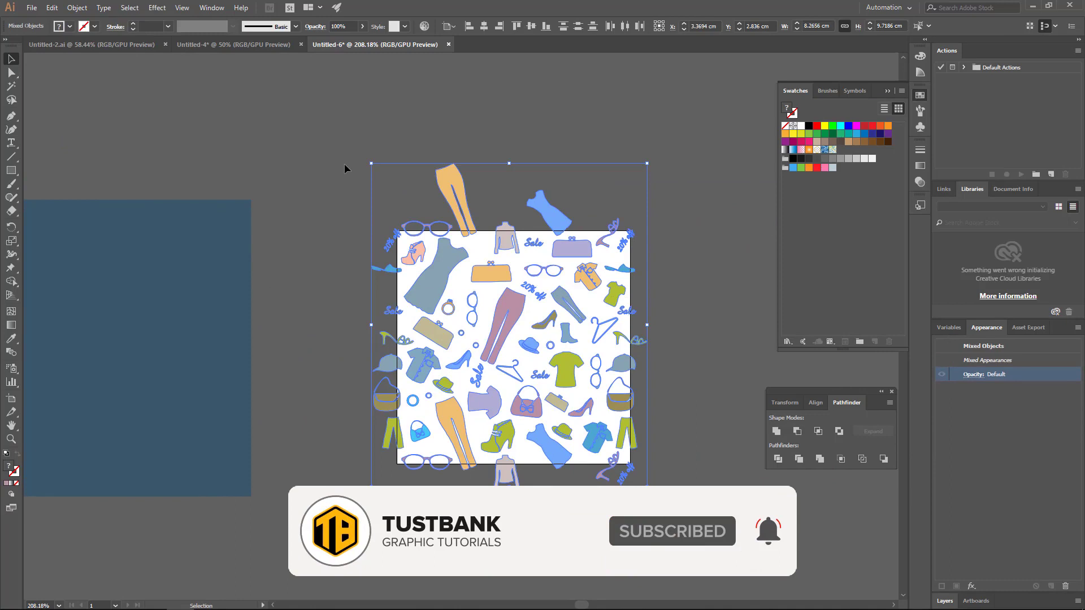
{"action": "left_click", "coordinate": [223, 275]}
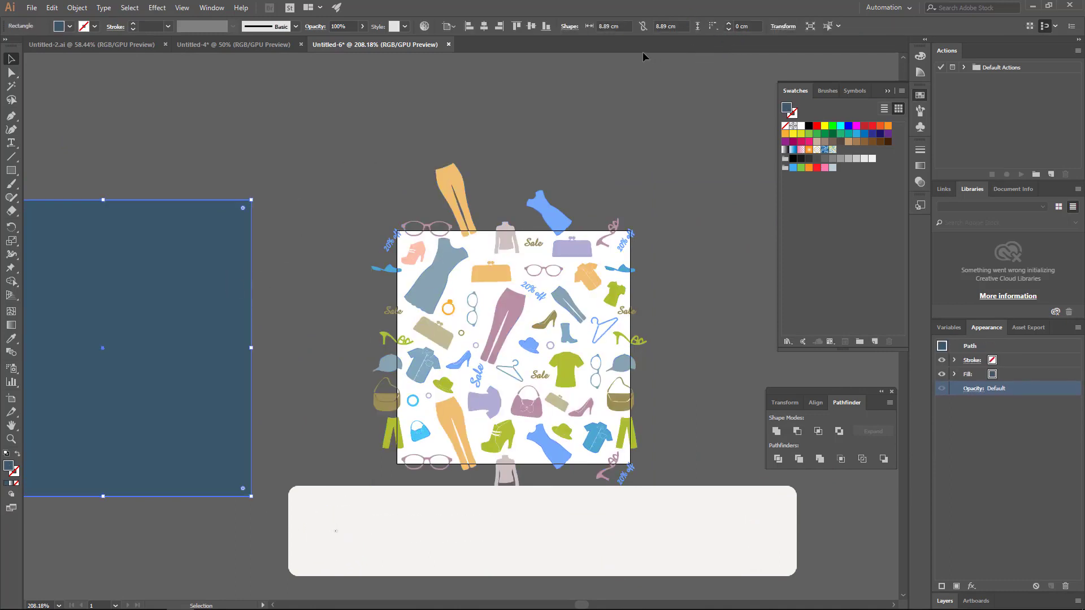
{"action": "left_click_drag", "start_coordinate": [623, 26], "coordinate": [559, 29]}
{"action": "type", "text": "7"}
{"action": "key", "text": "Tab"}
{"action": "type", "text": "7"}
{"action": "key", "text": "Tab"}
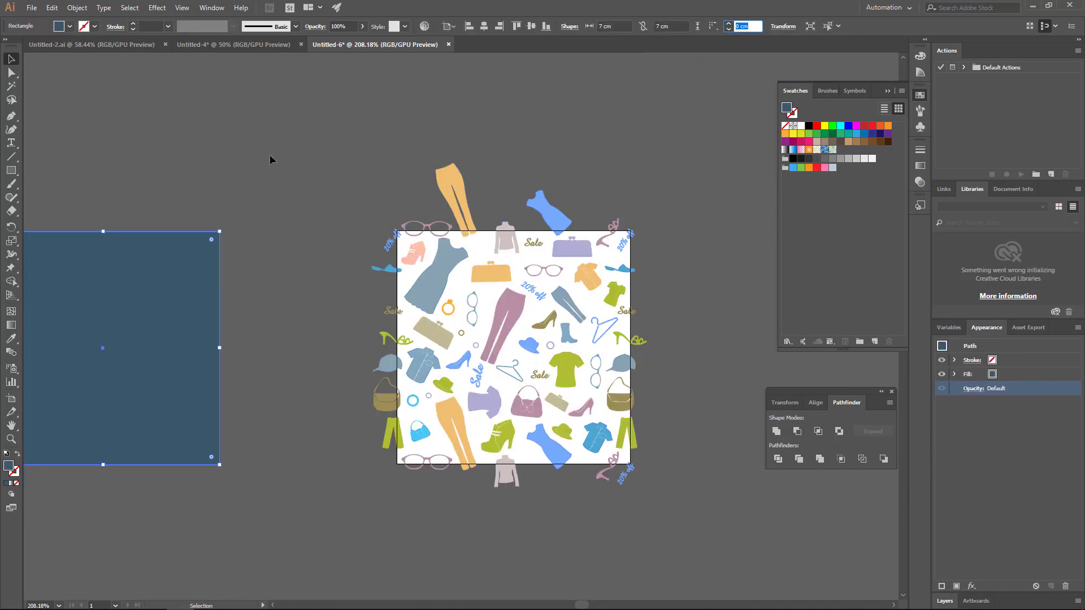
Align the dark blue square with the artboard behind the icons and place a duplicate to the artboard's left
{"action": "left_click_drag", "start_coordinate": [147, 254], "coordinate": [521, 254]}
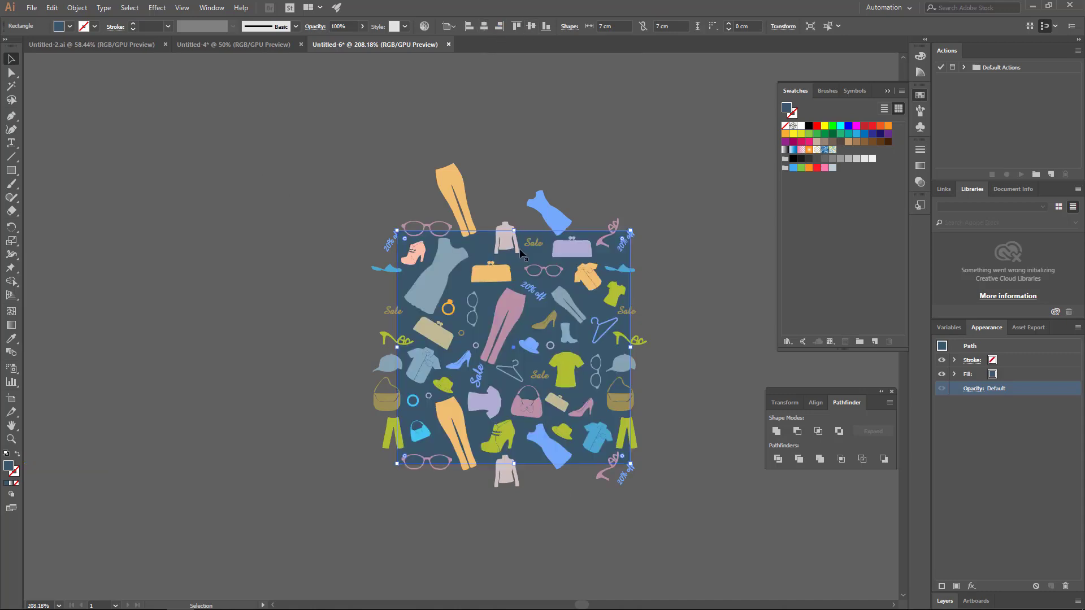
{"action": "left_click_drag", "start_coordinate": [481, 288], "coordinate": [152, 262], "text": "alt"}
{"action": "left_click", "coordinate": [346, 242]}
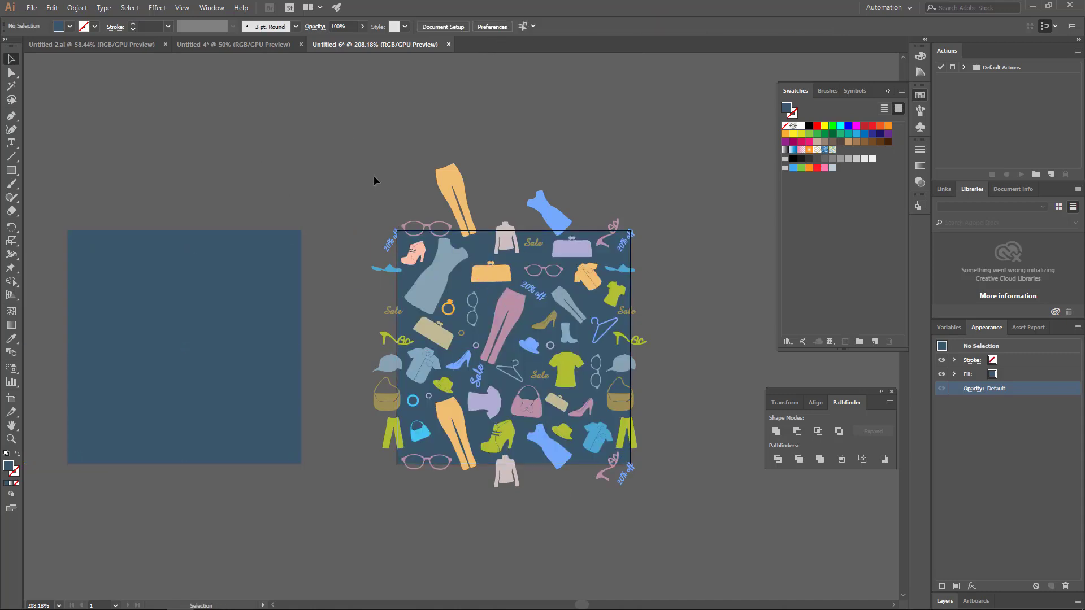
Bring the dark blue square on the artboard to the front of all the icons
{"action": "left_click", "coordinate": [467, 282]}
{"action": "right_click", "coordinate": [466, 283]}
{"action": "mouse_move", "coordinate": [503, 456]}
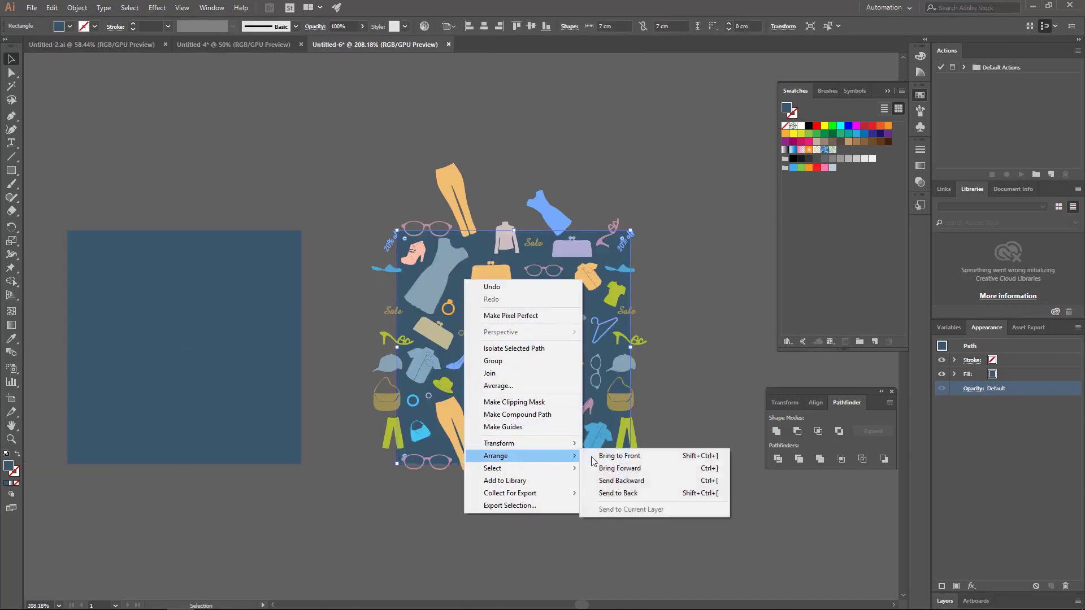
{"action": "left_click", "coordinate": [622, 453]}
{"action": "left_click", "coordinate": [685, 425]}
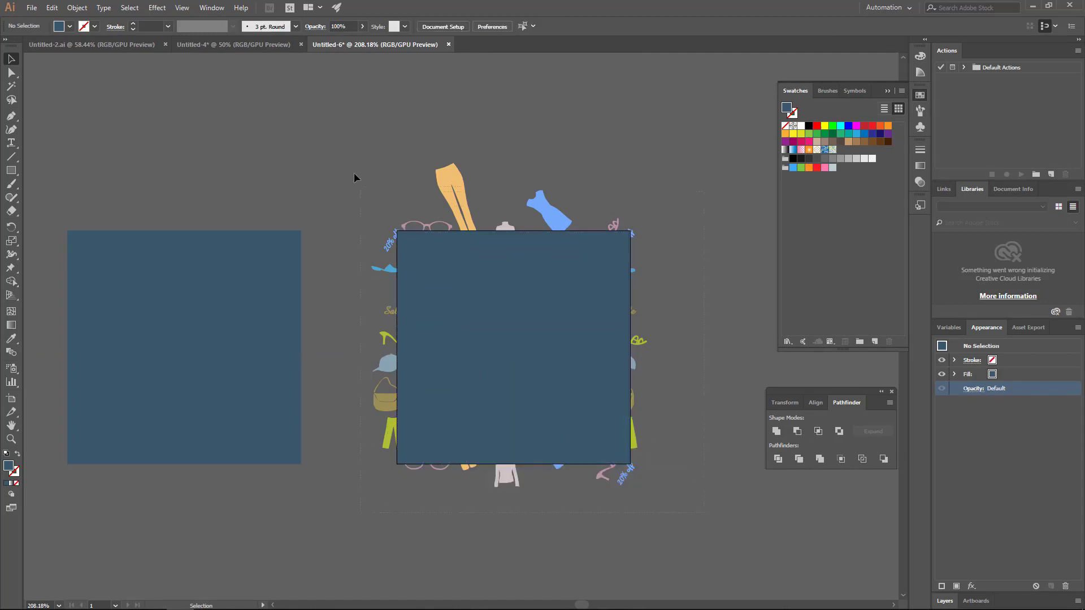
Make a clipping mask from the front square and all the icons, and trim the artwork with Pathfinder Crop
{"action": "left_click_drag", "start_coordinate": [354, 173], "coordinate": [325, 146]}
{"action": "right_click", "coordinate": [460, 284]}
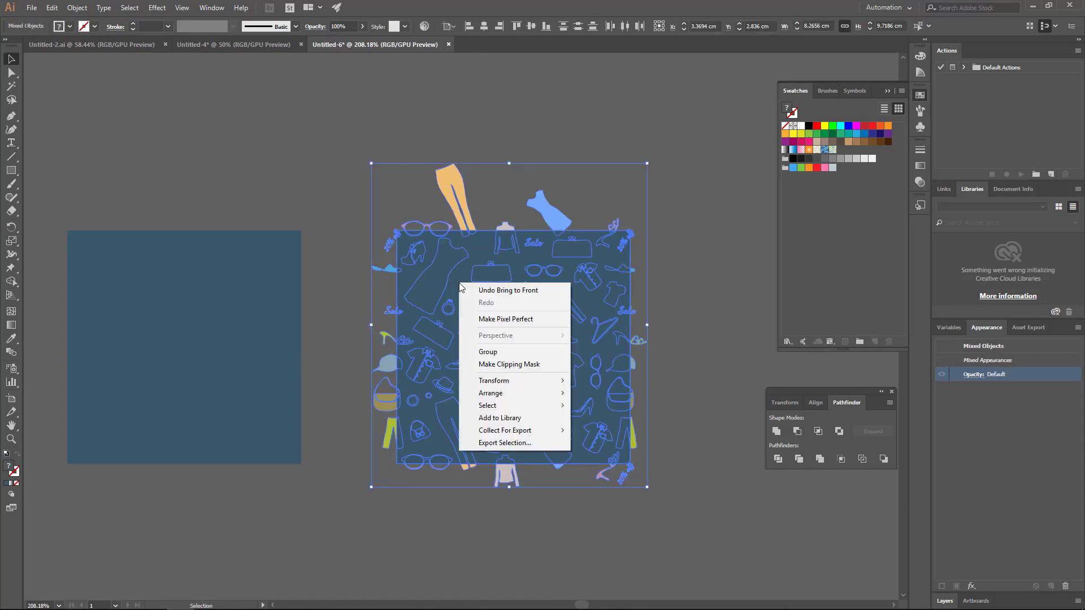
{"action": "left_click", "coordinate": [516, 363]}
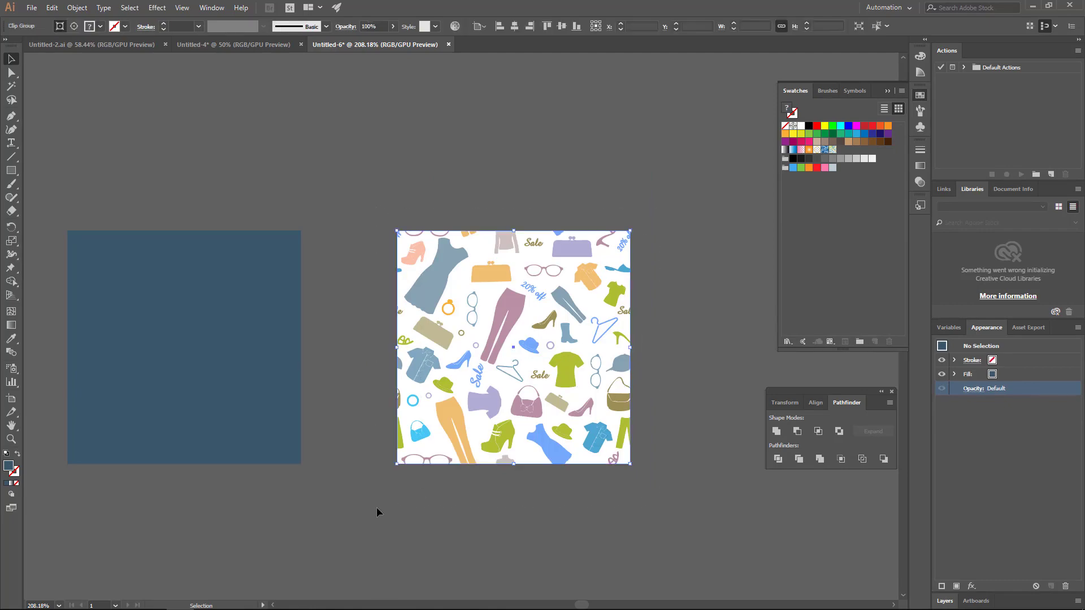
{"action": "left_click", "coordinate": [842, 459]}
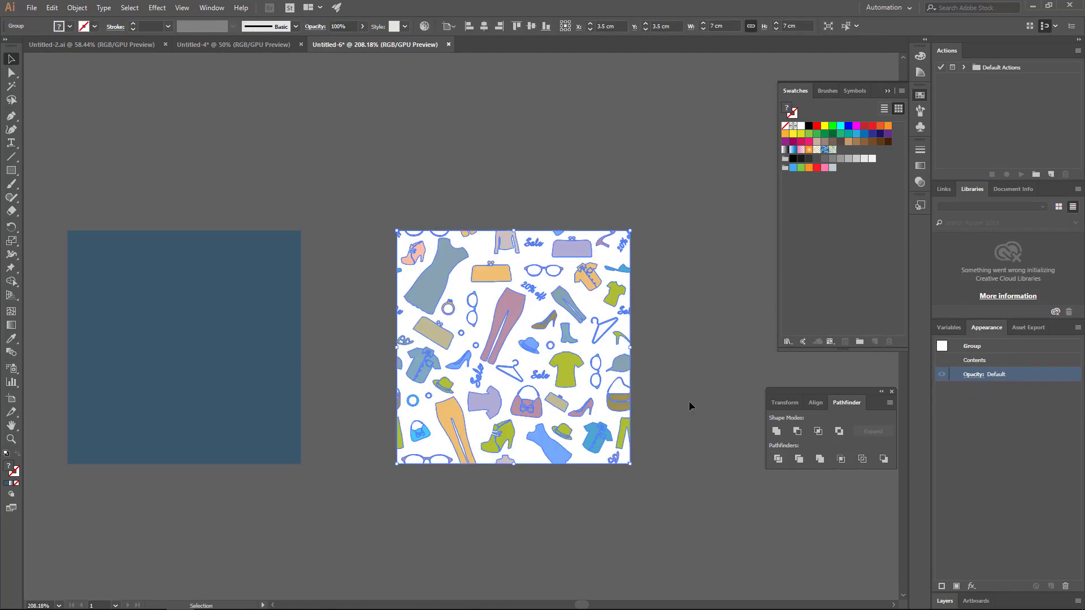
Add the cropped icon tile to the swatches as a pattern and remove the artwork from the artboard
{"action": "left_click", "coordinate": [681, 424]}
{"action": "left_click_drag", "start_coordinate": [517, 315], "coordinate": [846, 230]}
{"action": "left_click", "coordinate": [52, 7]}
{"action": "left_click", "coordinate": [72, 135]}
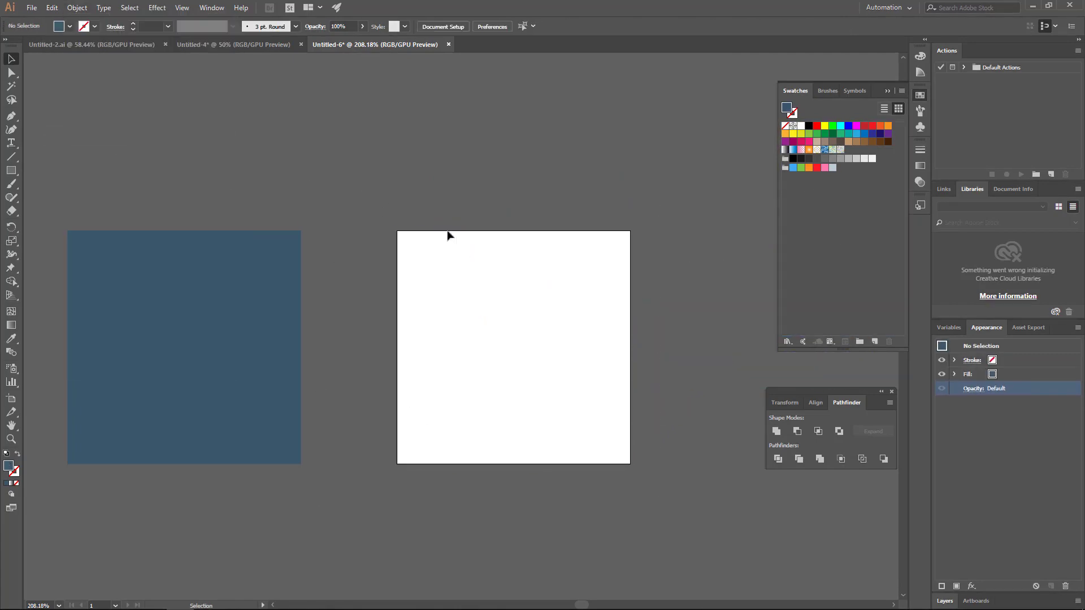
Resize the artboard to 1920 px wide and 1080 px high
{"action": "key", "text": "z"}
{"action": "left_click", "coordinate": [447, 227], "text": "alt"}
{"action": "key", "text": "v"}
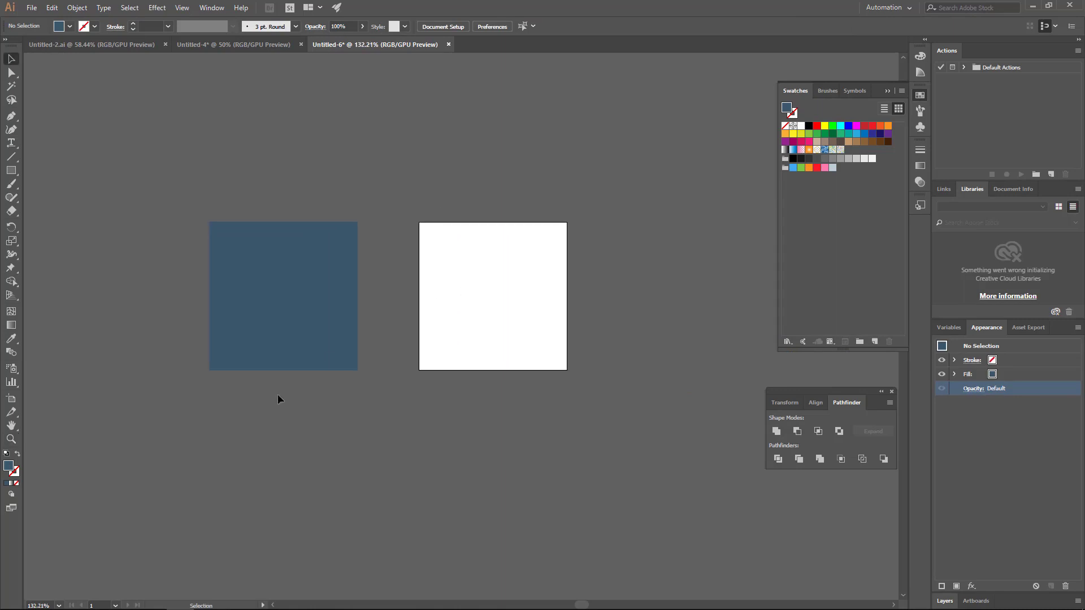
{"action": "left_click", "coordinate": [11, 399]}
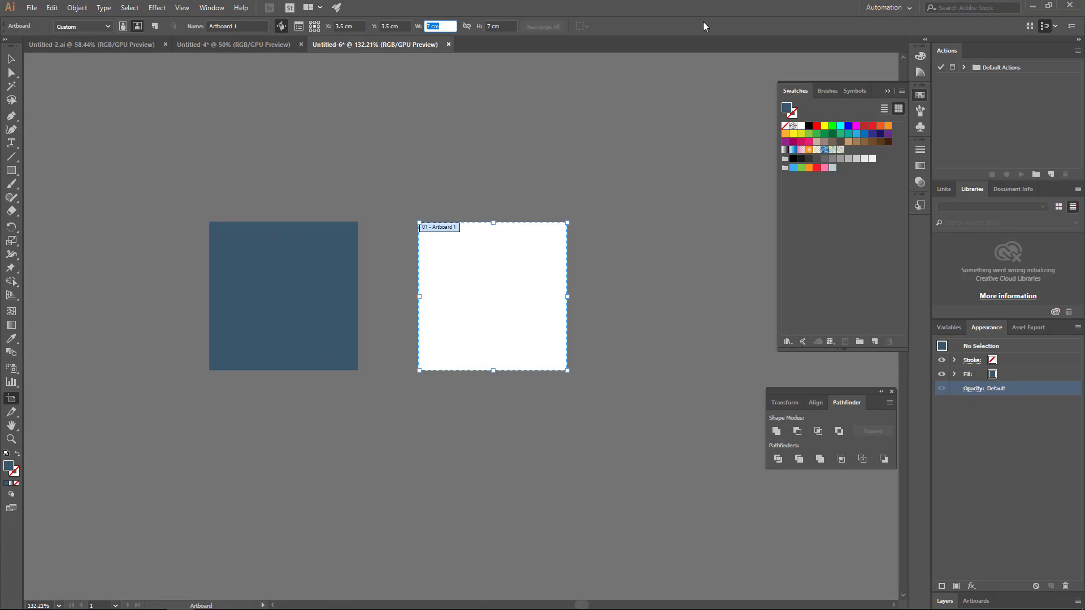
{"action": "type", "text": "1920 px"}
{"action": "key", "text": "Tab"}
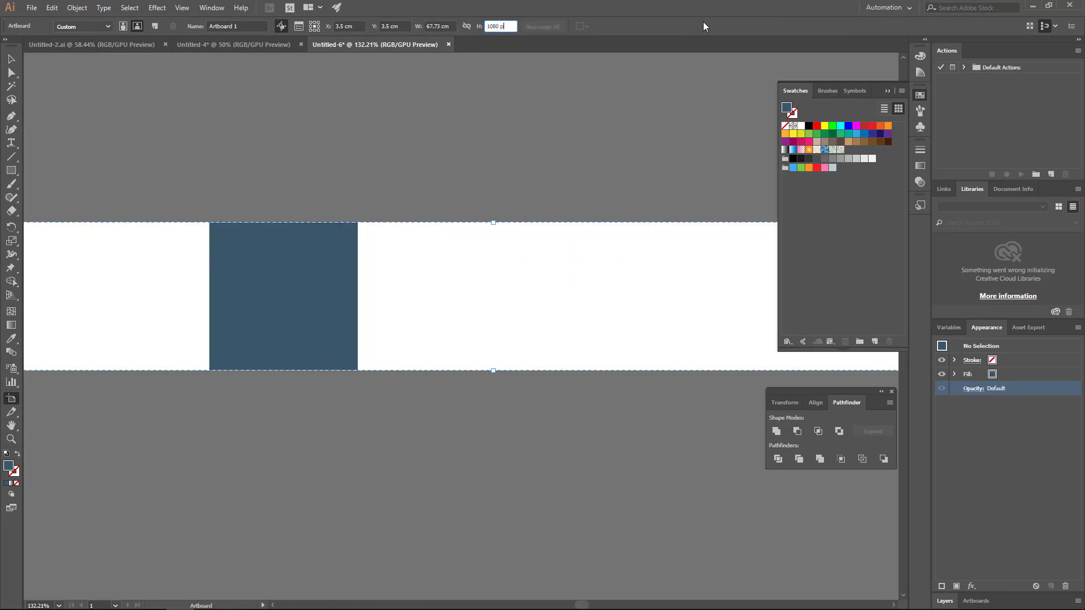
{"action": "type", "text": "1080 p"}
{"action": "key", "text": "Return"}
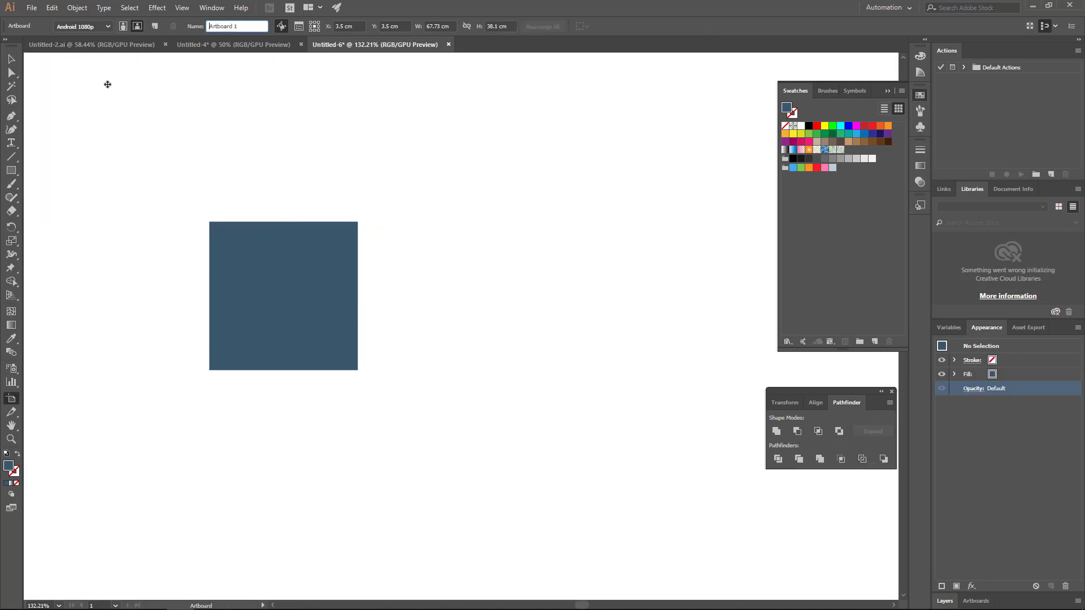
Move the dark blue square off the artboard into the empty area on its left
{"action": "left_click", "coordinate": [12, 59]}
{"action": "key", "text": "ctrl+space"}
{"action": "left_click_drag", "start_coordinate": [478, 247], "coordinate": [310, 203]}
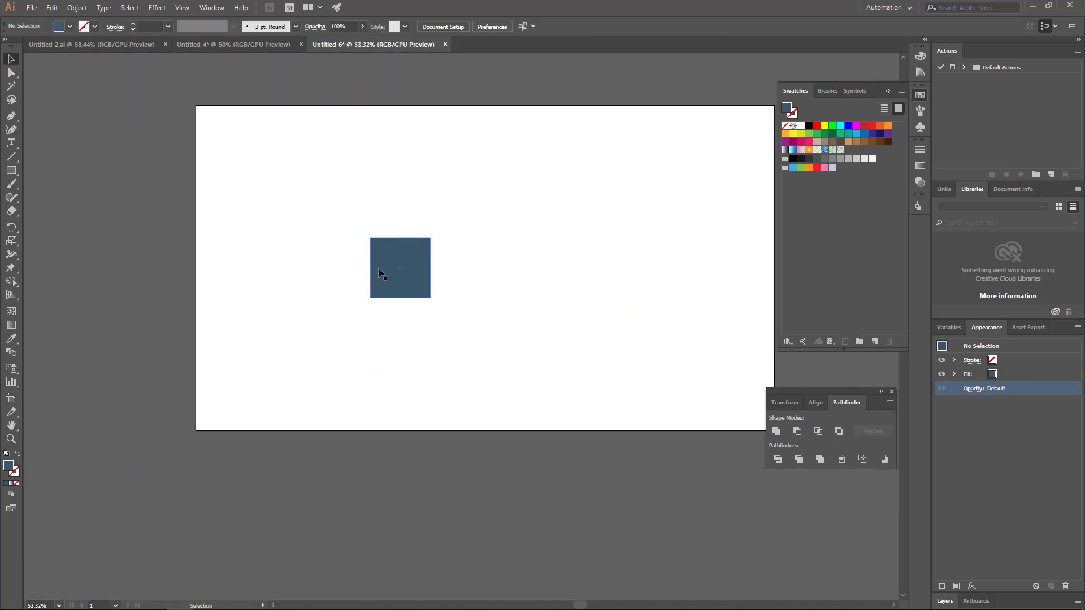
{"action": "left_click_drag", "start_coordinate": [398, 263], "coordinate": [105, 235]}
{"action": "left_click", "coordinate": [367, 209]}
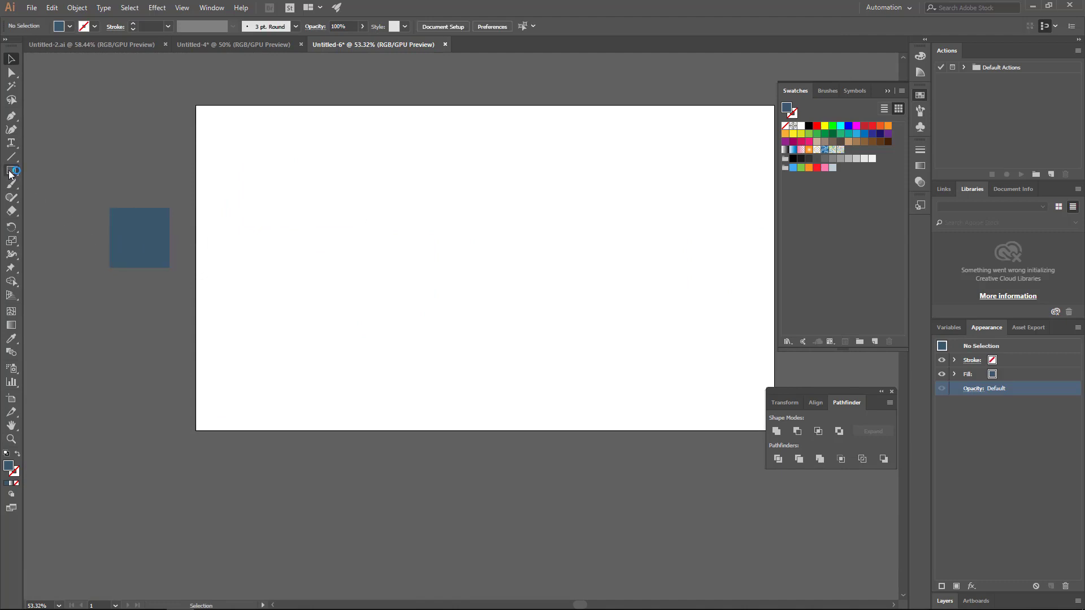
Create a 1920 × 1080 px rectangle and centre it horizontally and vertically on the artboard
{"action": "left_click", "coordinate": [434, 251]}
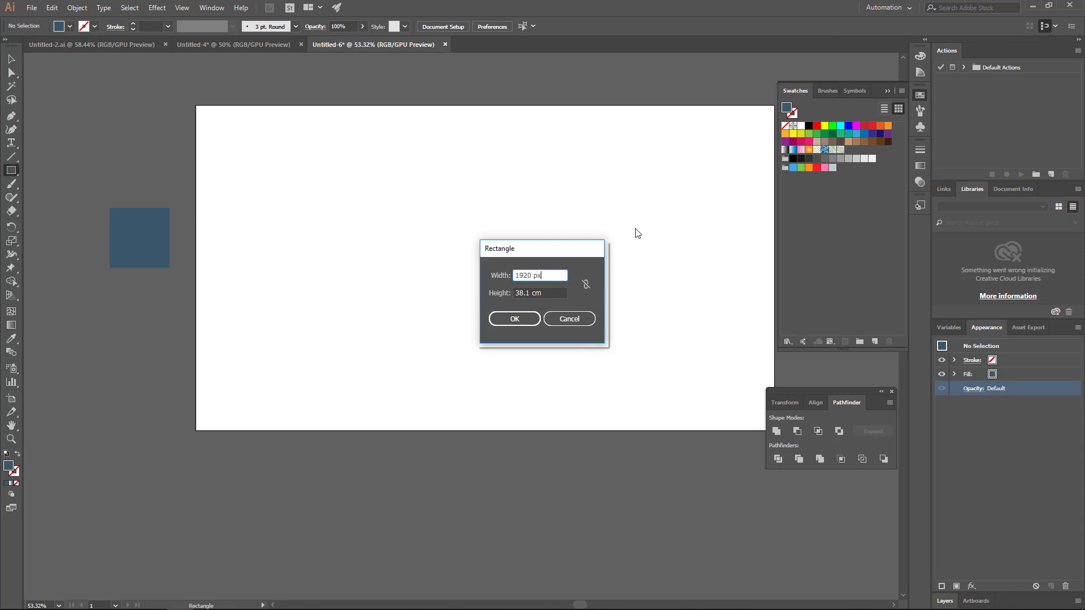
{"action": "key", "text": "Tab"}
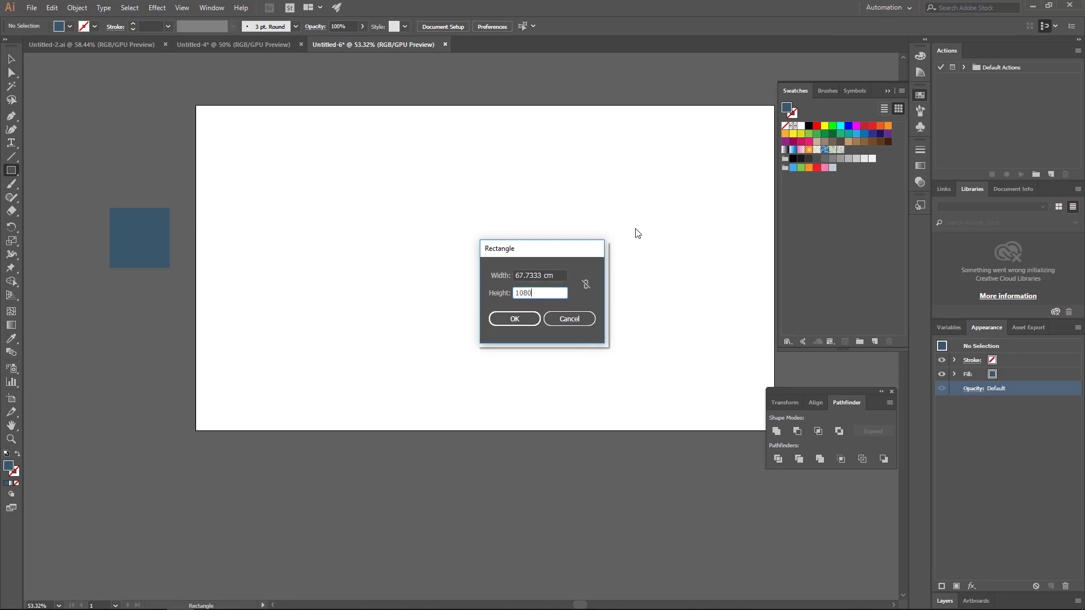
{"action": "key", "text": "Return"}
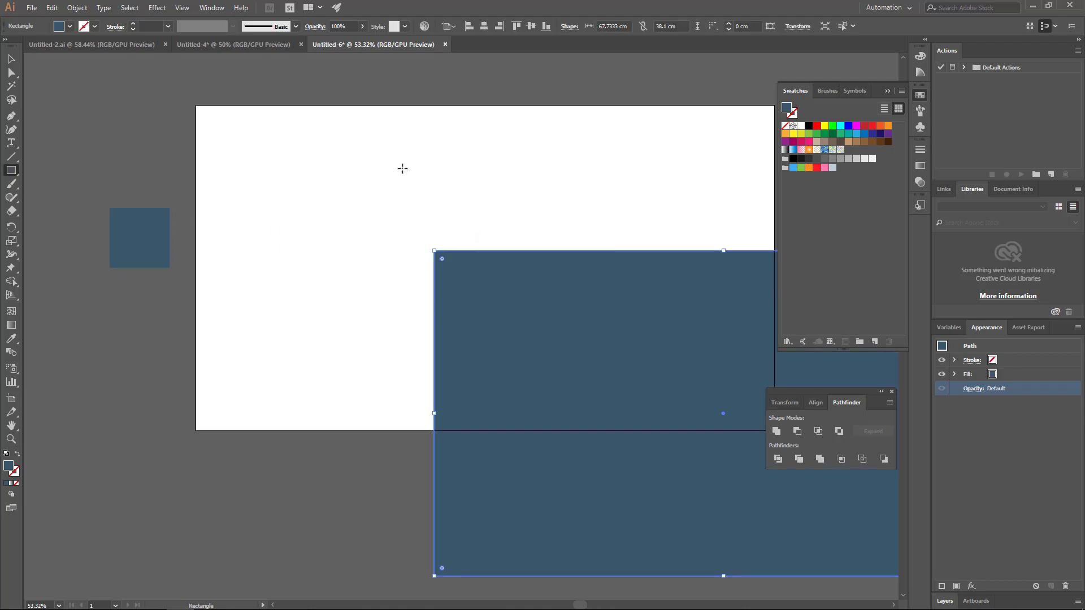
{"action": "left_click", "coordinate": [484, 26]}
{"action": "left_click", "coordinate": [531, 26]}
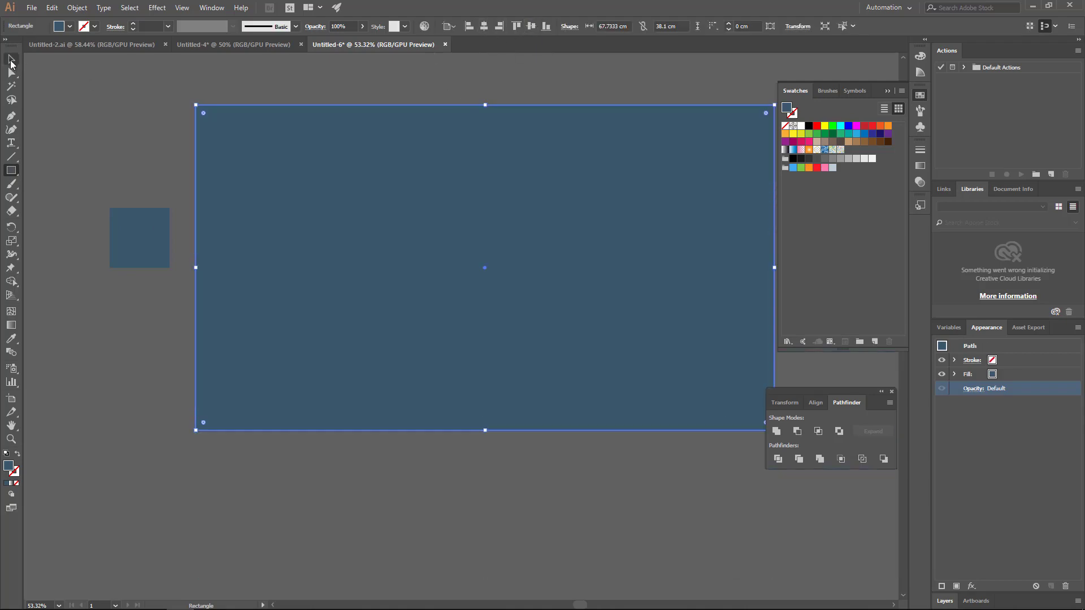
Fill the artboard-sized rectangle with the new fashion-icon pattern swatch and deselect it
{"action": "left_click", "coordinate": [11, 60]}
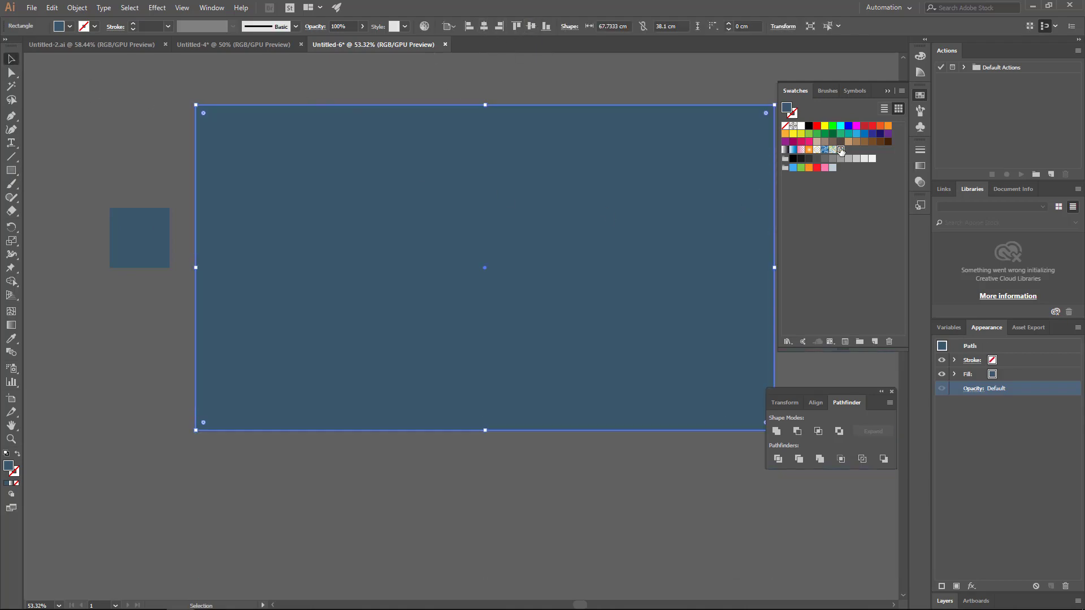
{"action": "left_click", "coordinate": [841, 151]}
{"action": "left_click", "coordinate": [599, 451]}
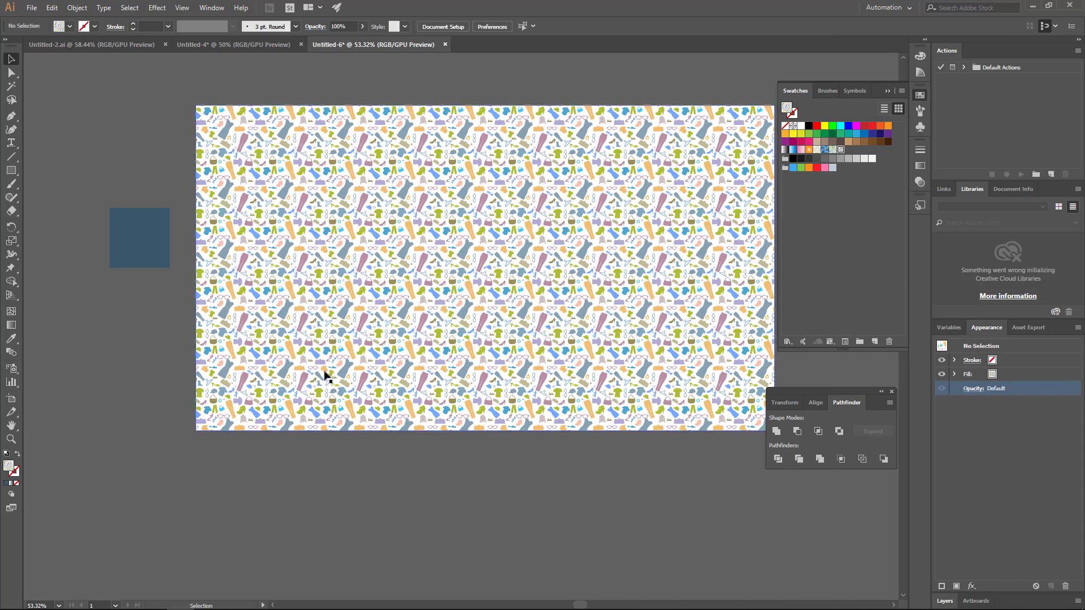
Move the dark blue square onto the patterned area and resize it to 1920 × 1080 px
{"action": "left_click_drag", "start_coordinate": [138, 236], "coordinate": [318, 247]}
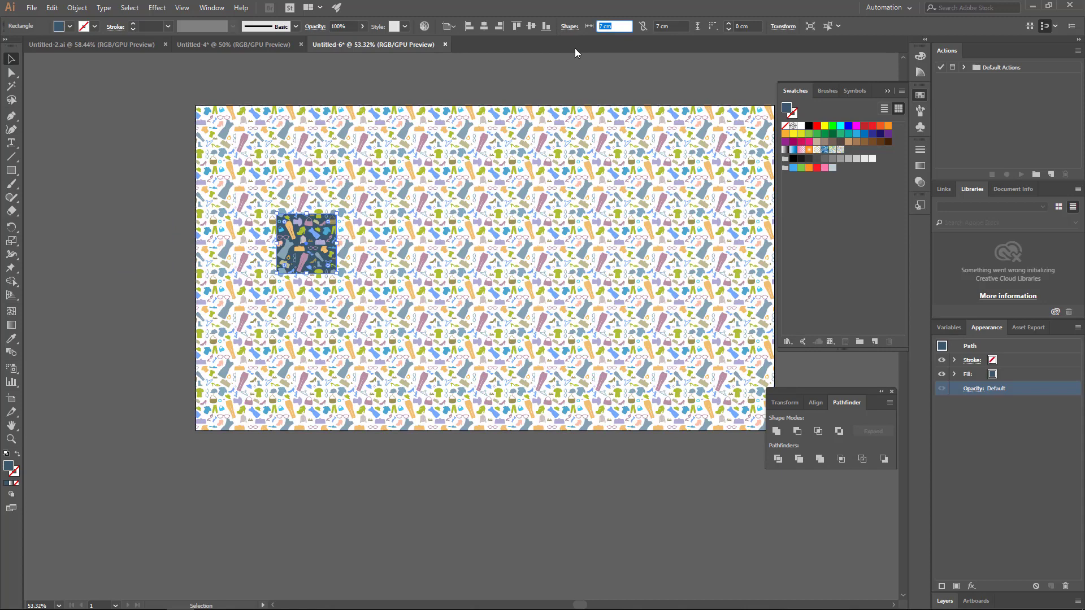
{"action": "type", "text": "1920"}
{"action": "key", "text": "Tab"}
{"action": "type", "text": "1080"}
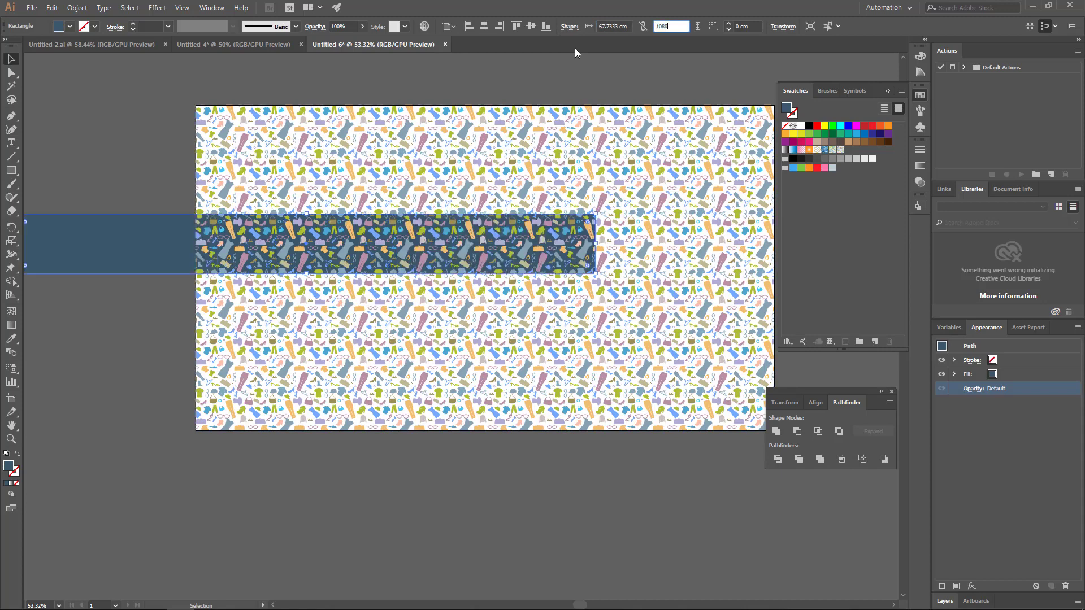
{"action": "type", "text": "px"}
{"action": "key", "text": "Tab"}
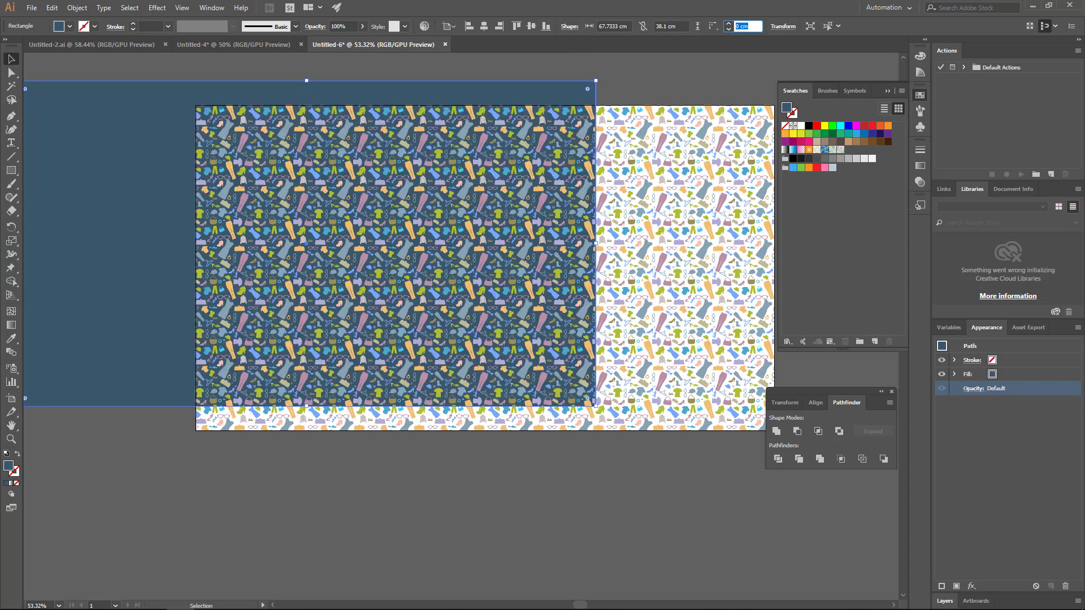
Centre the dark blue rectangle horizontally and vertically on the artboard behind the pattern, and deselect it
{"action": "left_click", "coordinate": [12, 73]}
{"action": "left_click", "coordinate": [556, 26]}
{"action": "left_click", "coordinate": [603, 26]}
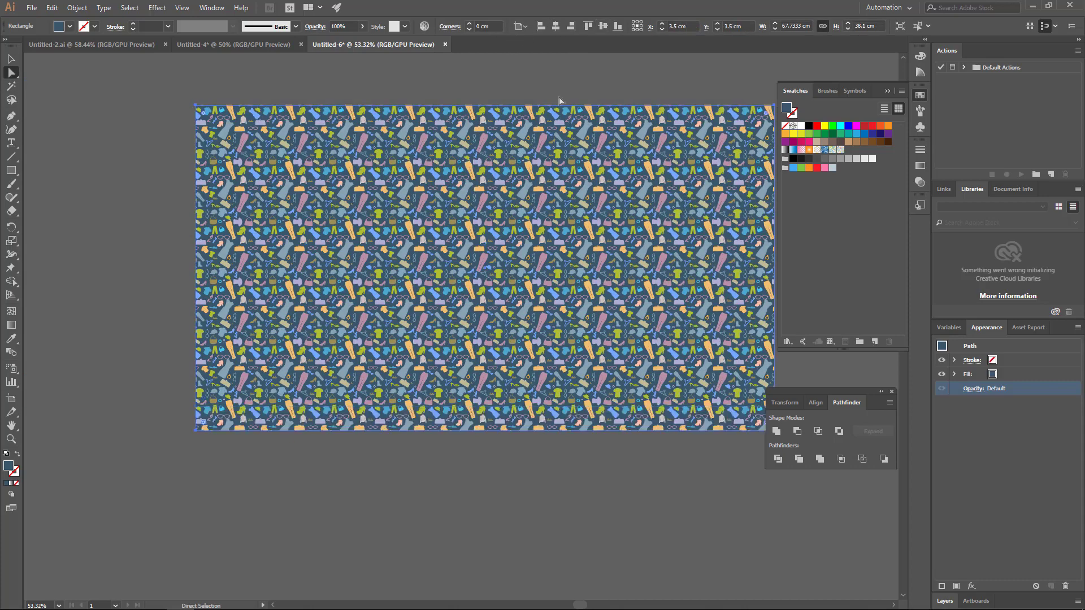
{"action": "left_click", "coordinate": [490, 90]}
Close the floating Swatches and Pathfinder panels to clear the view of the pattern
{"action": "key", "text": "z"}
{"action": "left_click", "coordinate": [534, 260]}
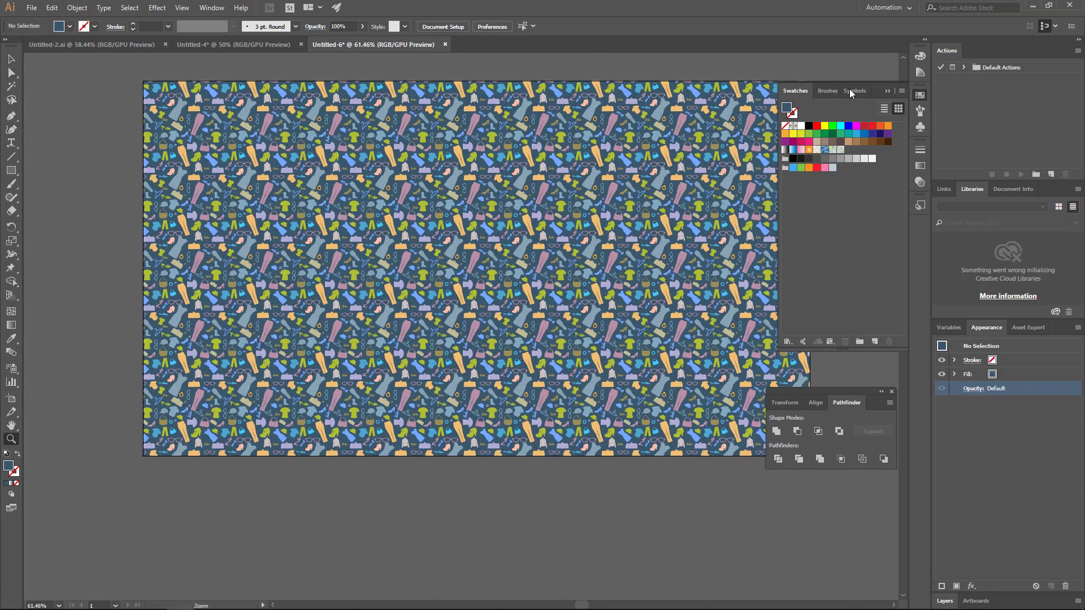
{"action": "left_click", "coordinate": [886, 92]}
{"action": "left_click", "coordinate": [891, 392]}
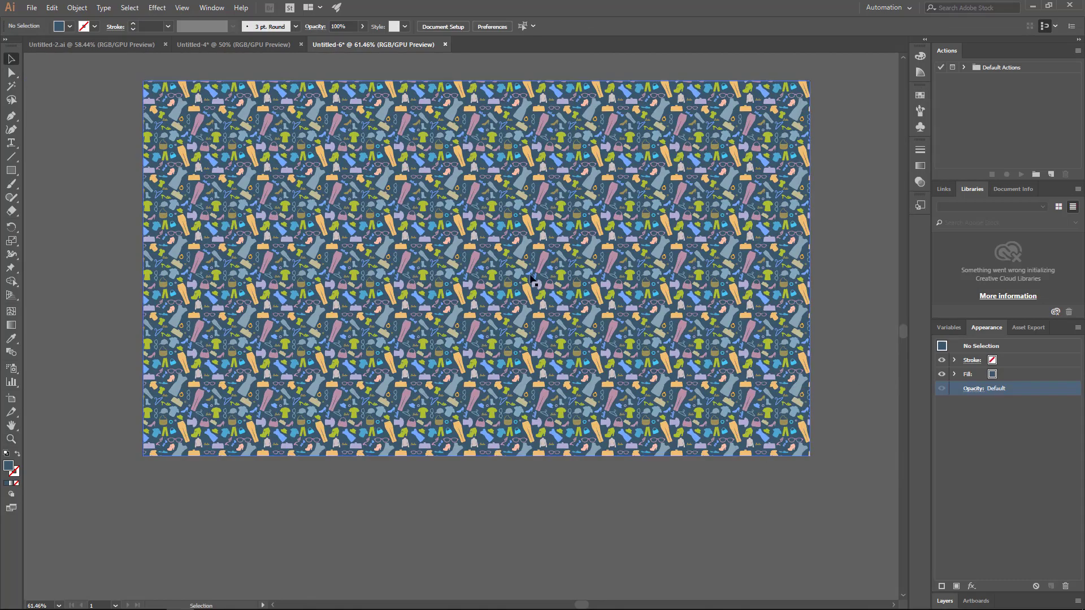
Examine the repeated icon pattern on the dark blue background in full-screen mode, and return to the normal view
{"action": "left_click_drag", "start_coordinate": [528, 286], "coordinate": [438, 241]}
{"action": "key", "text": "Tab"}
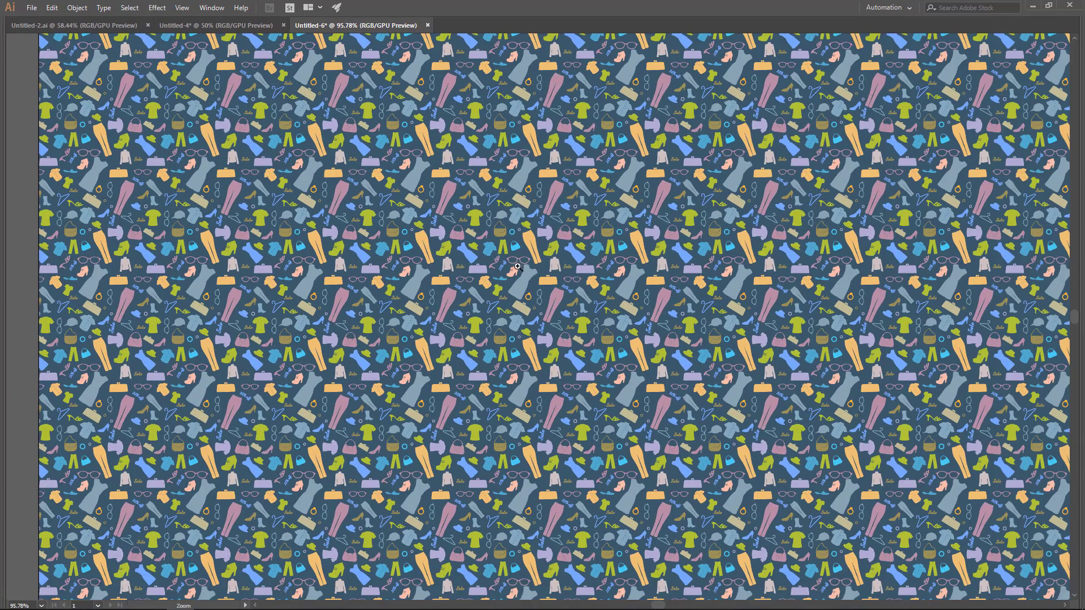
{"action": "key", "text": "f"}
{"action": "key", "text": "f"}
{"action": "key", "text": "space"}
{"action": "left_click_drag", "start_coordinate": [592, 267], "coordinate": [580, 285]}
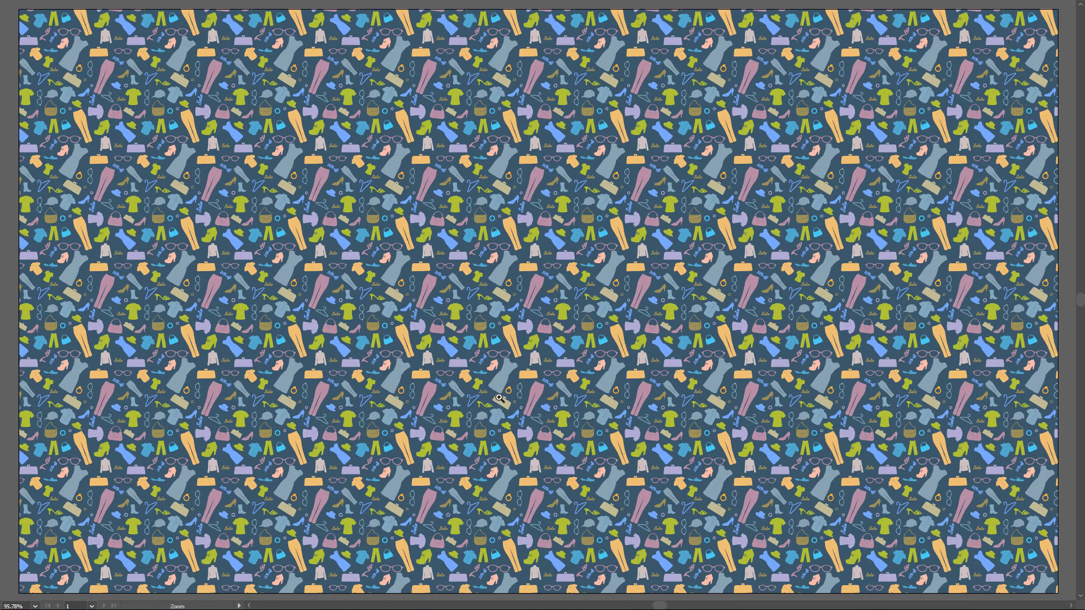
{"action": "key", "text": "Tab"}
{"action": "key", "text": "f"}
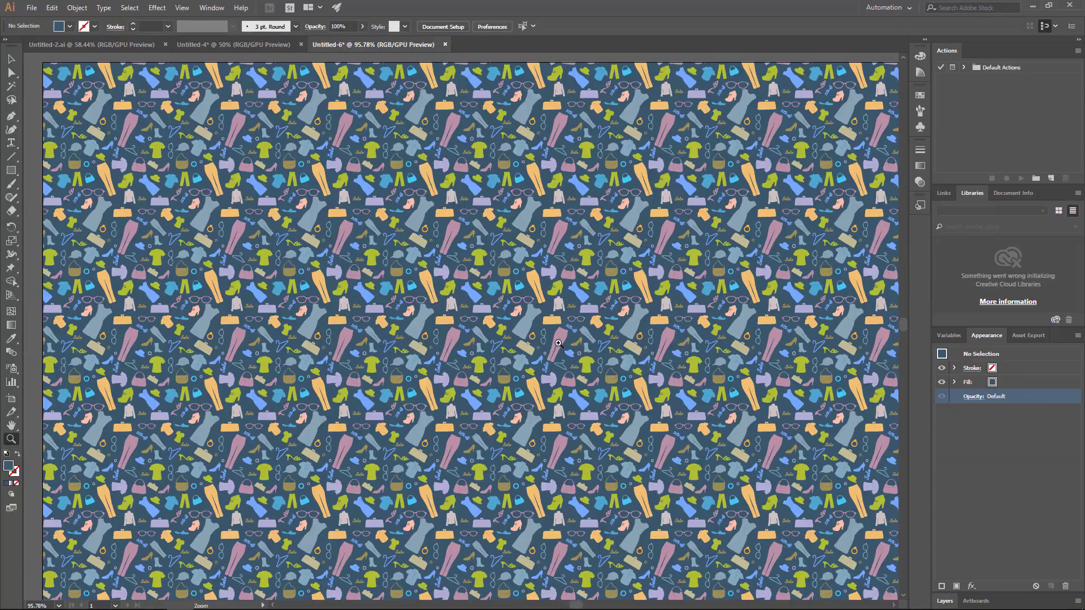
{"action": "key", "text": "space"}
{"action": "left_click_drag", "start_coordinate": [539, 320], "coordinate": [479, 302]}
{"action": "key", "text": "ctrl+space"}
{"action": "key", "text": "space"}
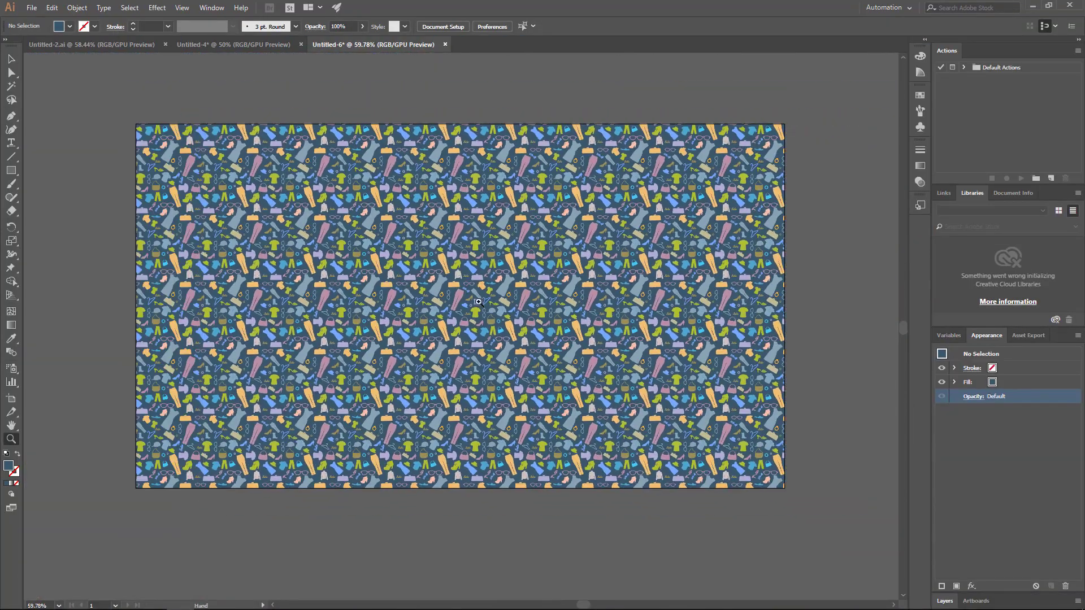
Scale only the pattern inside the rectangle uniformly to 200%, with Transform Objects off and Transform Patterns on
{"action": "key", "text": "v"}
{"action": "left_click", "coordinate": [480, 302]}
{"action": "right_click", "coordinate": [586, 285]}
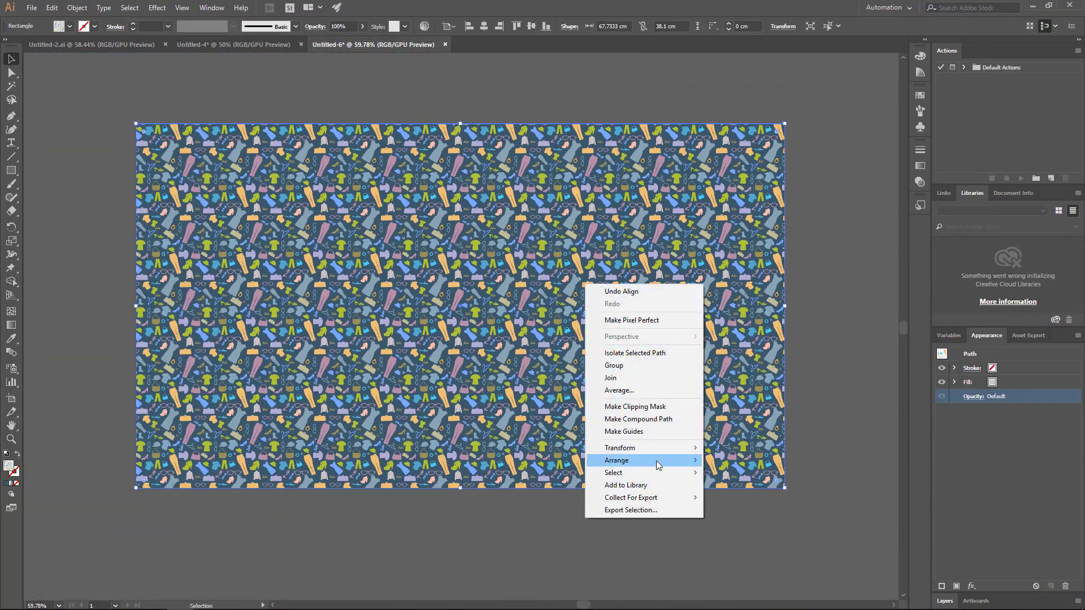
{"action": "mouse_move", "coordinate": [679, 448]}
{"action": "left_click", "coordinate": [726, 505]}
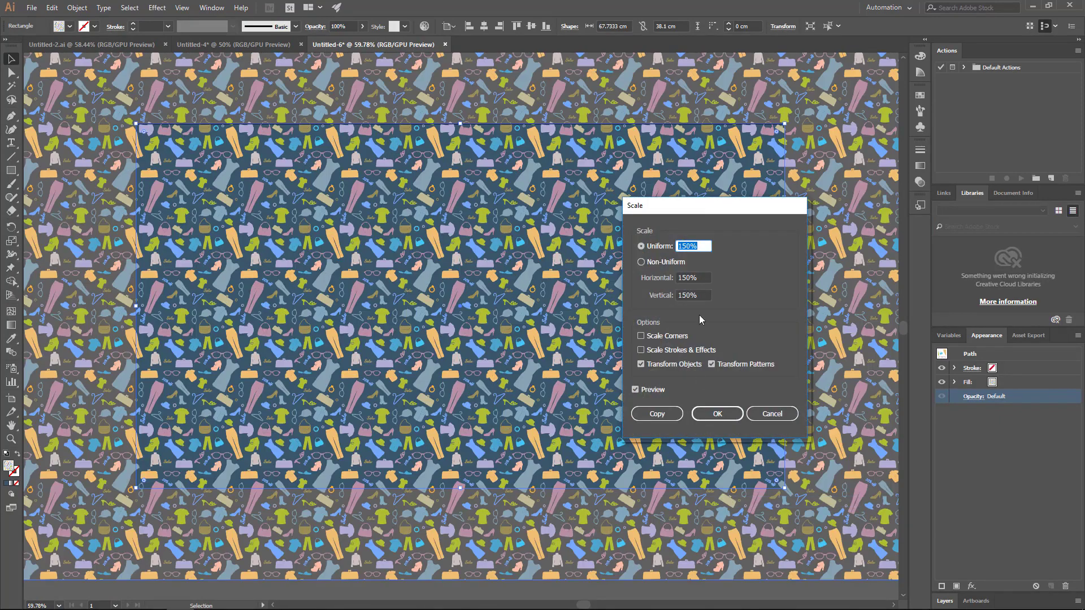
{"action": "left_click_drag", "start_coordinate": [704, 209], "coordinate": [863, 218]}
{"action": "left_click", "coordinate": [800, 373]}
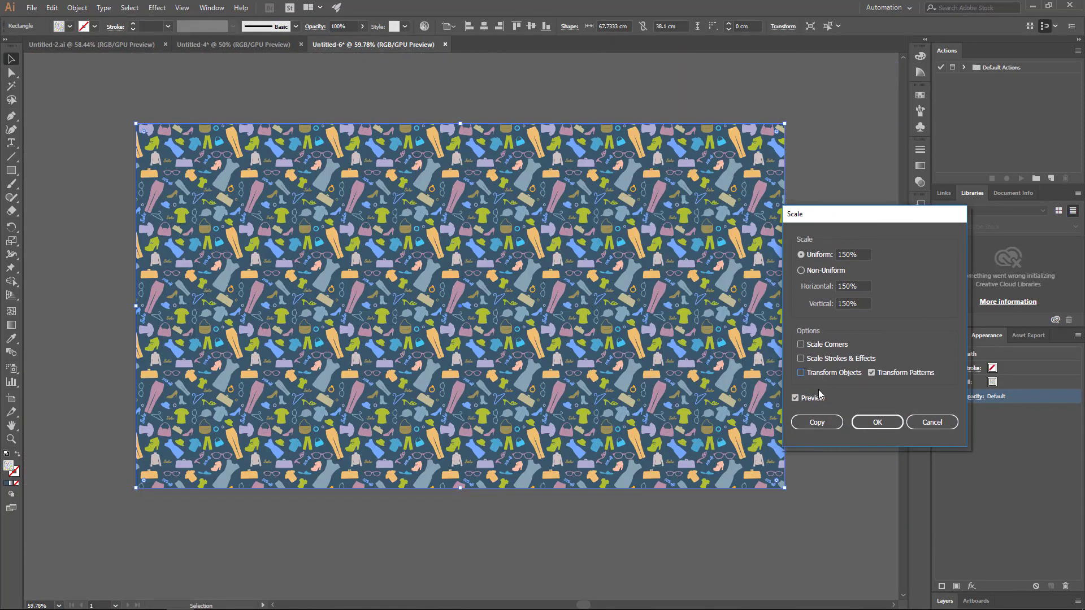
{"action": "type", "text": "2"}
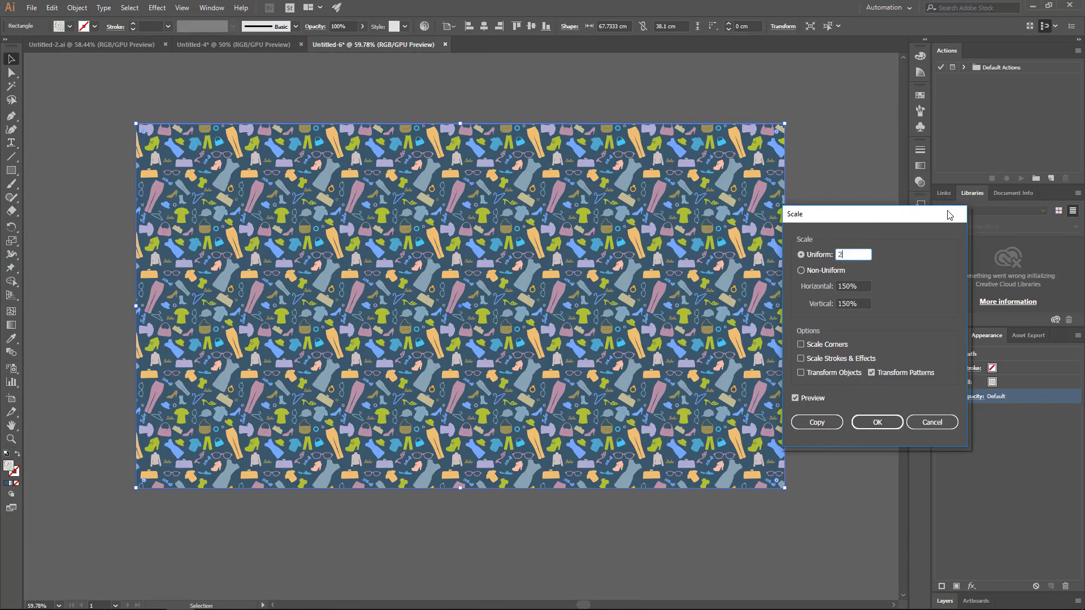
{"action": "type", "text": "00"}
{"action": "key", "text": "Tab"}
{"action": "left_click", "coordinate": [871, 426]}
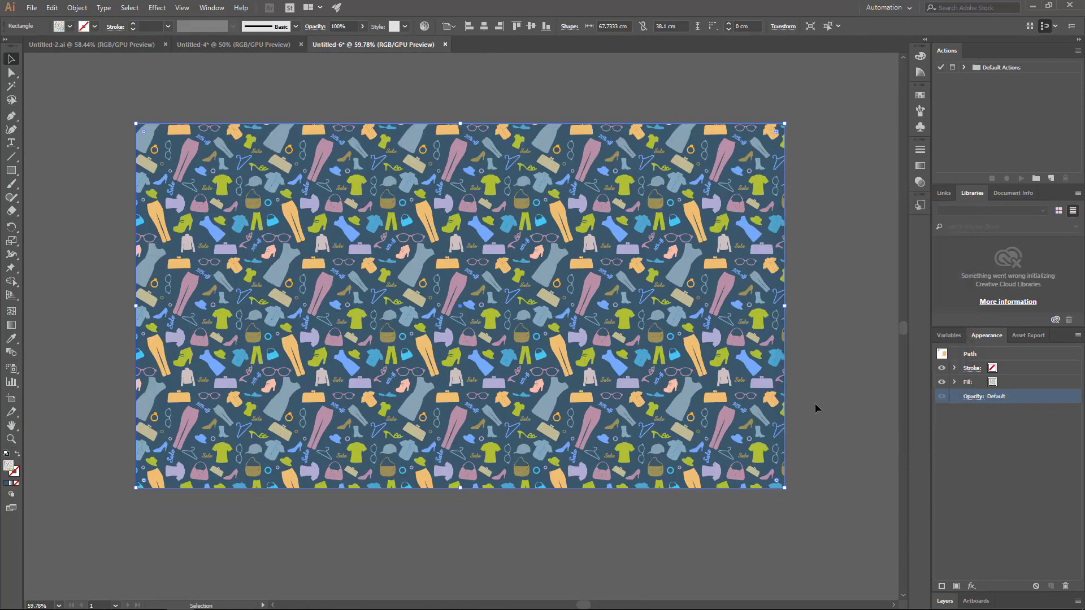
Show the pattern-filled rectangle in full-screen mode and open its Scale transformation options with live preview
{"action": "left_click", "coordinate": [789, 458]}
{"action": "key", "text": "f"}
{"action": "key", "text": "f"}
{"action": "key", "text": "space"}
{"action": "left_click_drag", "start_coordinate": [530, 229], "coordinate": [547, 260]}
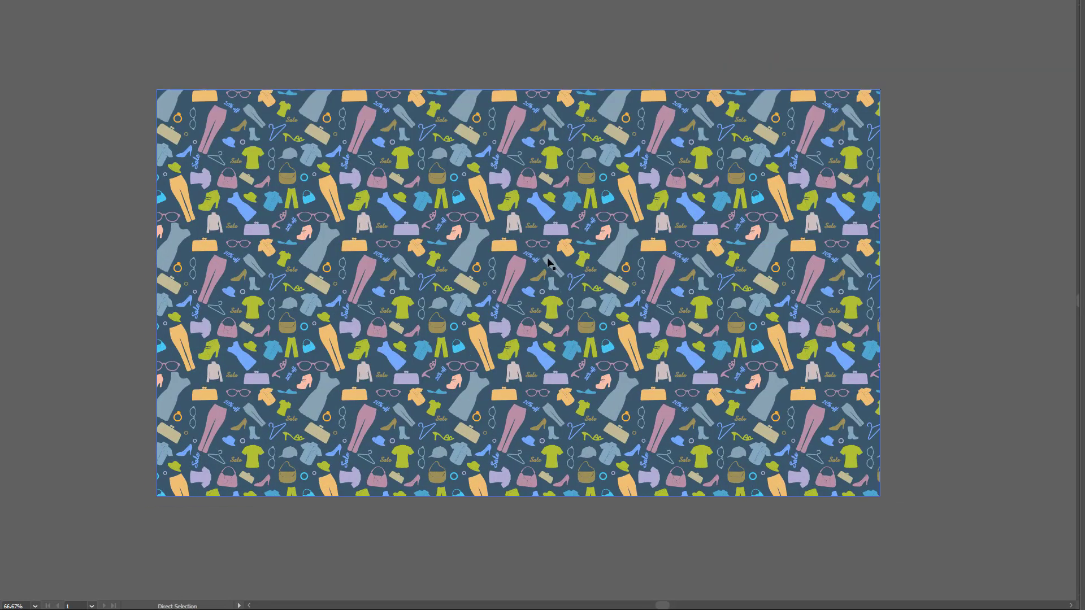
{"action": "scroll", "coordinate": [548, 262], "scroll_direction": "up", "scroll_amount": 2}
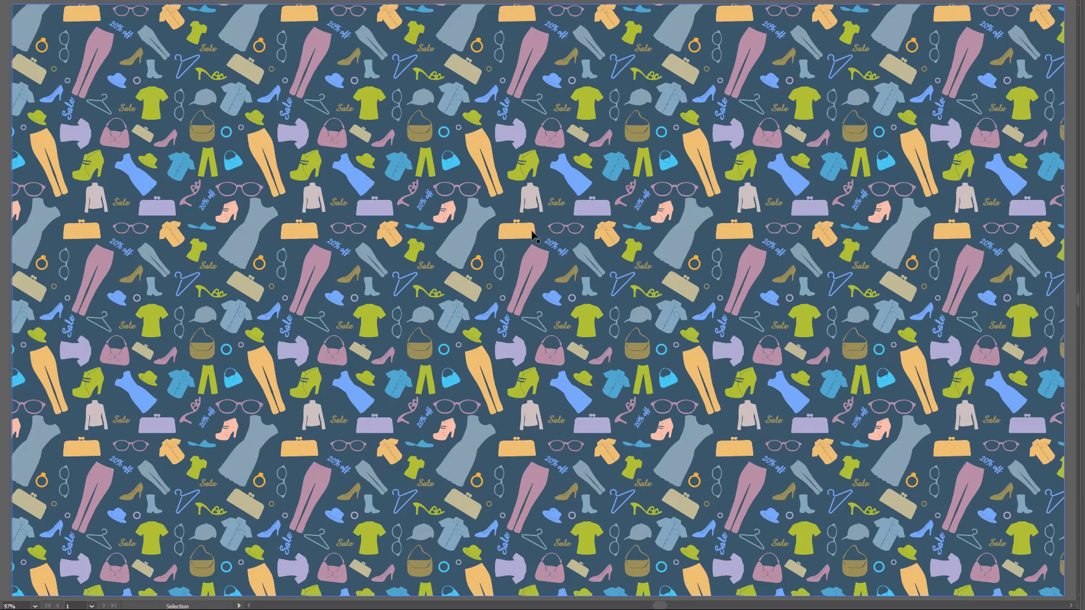
{"action": "right_click", "coordinate": [614, 244]}
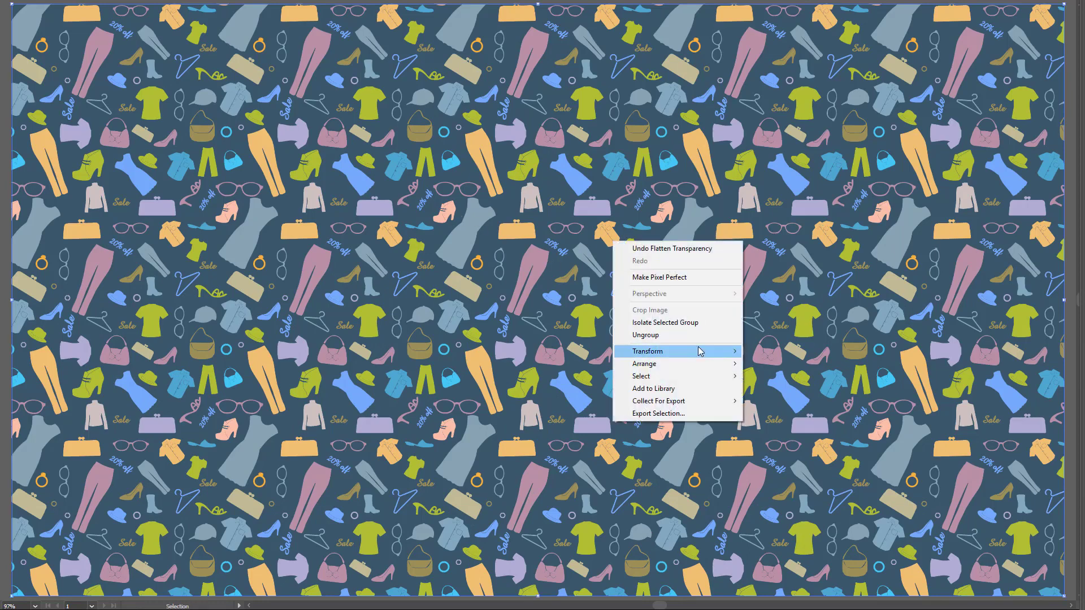
{"action": "left_click", "coordinate": [800, 403]}
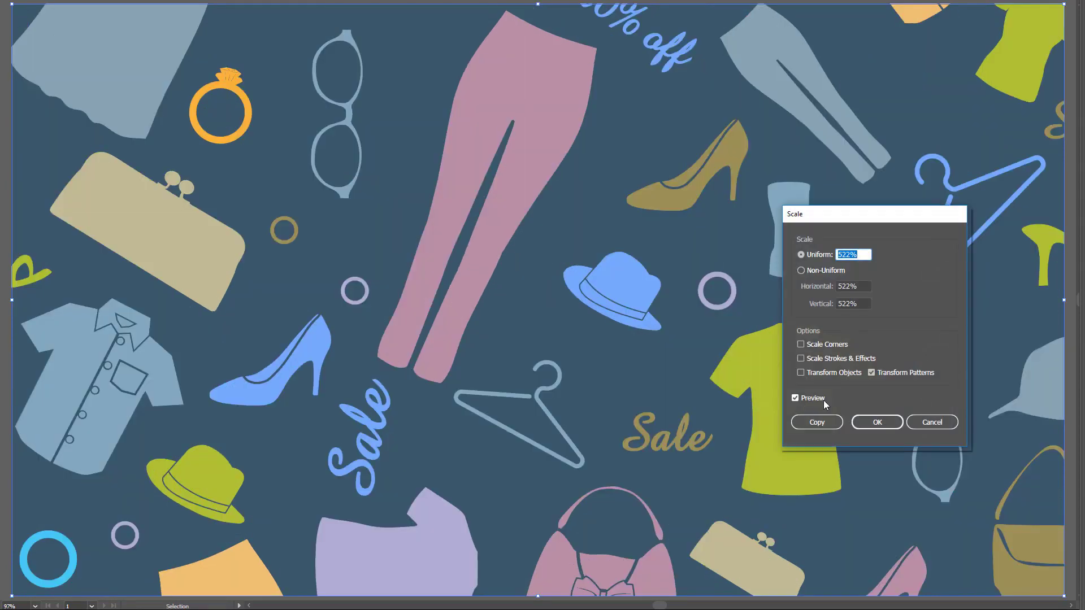
Set the uniform pattern scale to 0% and raise it gradually to 417%, transforming only the pattern
{"action": "type", "text": "0"}
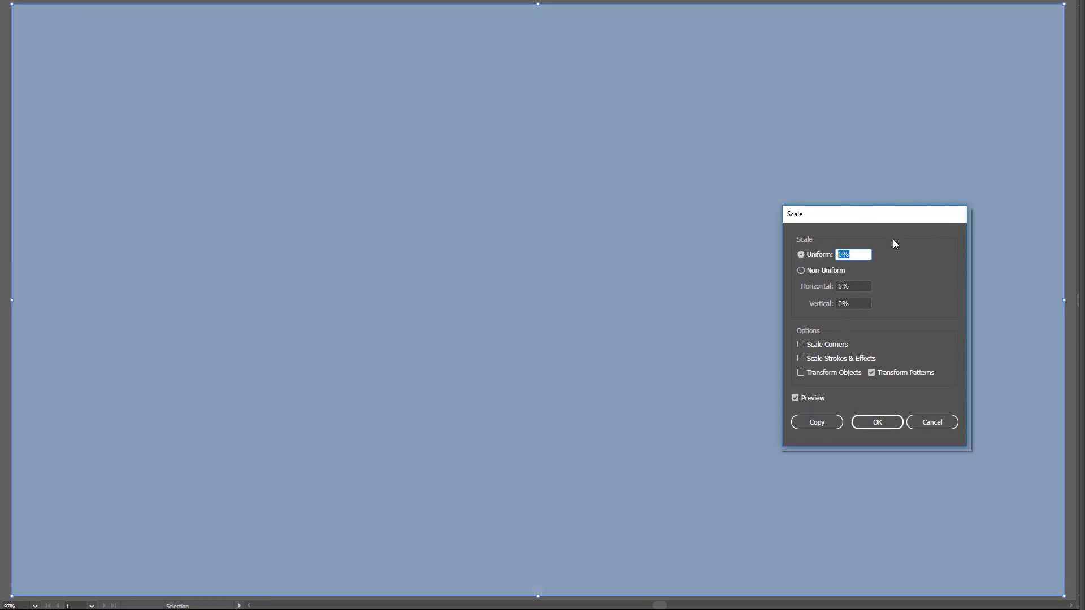
{"action": "key", "text": "Up"}
{"action": "key", "text": "Up"}
{"action": "key", "text": "Up"}
{"action": "key", "text": "Up"}
{"action": "key", "text": "Up"}
{"action": "key", "text": "Up"}
{"action": "key", "text": "Up"}
{"action": "key", "text": "Up"}
{"action": "key", "text": "Up"}
{"action": "key", "text": "Up"}
{"action": "key", "text": "Up"}
{"action": "key", "text": "Up"}
{"action": "key", "text": "Up"}
{"action": "key", "text": "Up"}
{"action": "key", "text": "Up"}
{"action": "key", "text": "Up"}
{"action": "key", "text": "Up"}
{"action": "key", "text": "Up"}
{"action": "key", "text": "Up"}
{"action": "key", "text": "Up"}
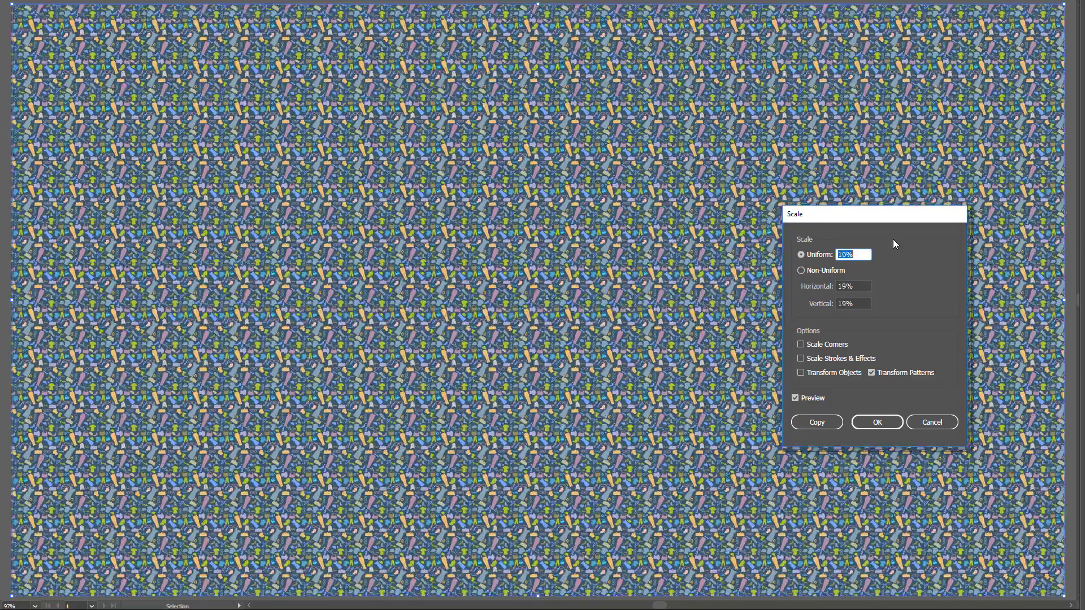
{"action": "key", "text": "Up"}
{"action": "key", "text": "Up"}
{"action": "key", "text": "Up"}
{"action": "key", "text": "Up"}
{"action": "key", "text": "Up"}
{"action": "key", "text": "Up"}
{"action": "key", "text": "Up"}
{"action": "key", "text": "Up"}
{"action": "key", "text": "Up"}
{"action": "key", "text": "Up"}
{"action": "key", "text": "Up"}
{"action": "key", "text": "Up"}
{"action": "key", "text": "Up"}
{"action": "key", "text": "Up"}
{"action": "key", "text": "Up"}
{"action": "key", "text": "Up"}
{"action": "key", "text": "Up"}
{"action": "key", "text": "Up"}
{"action": "key", "text": "Up"}
{"action": "key", "text": "Up"}
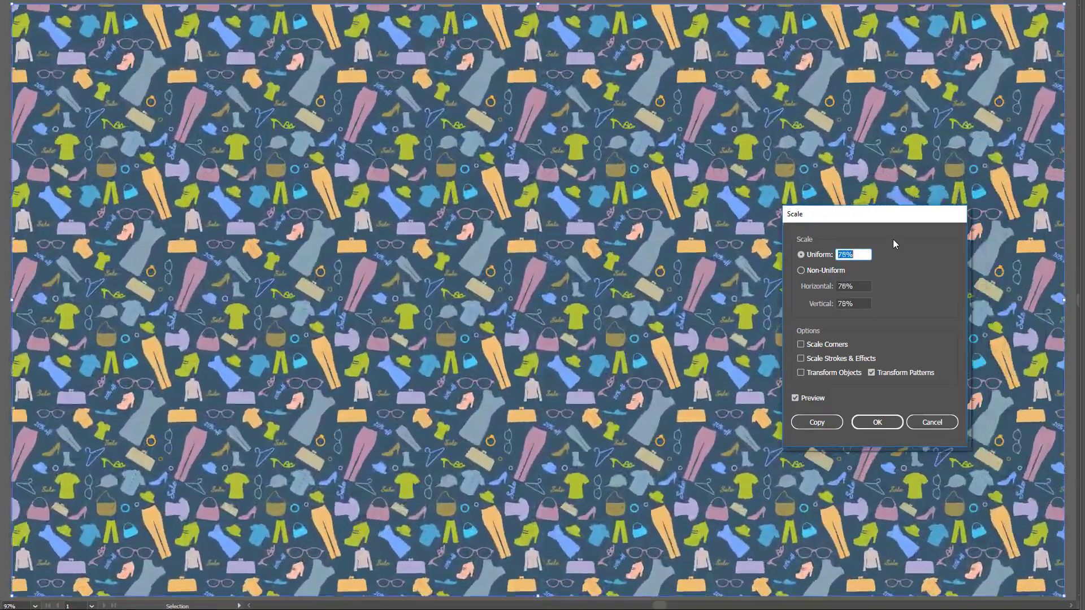
{"action": "key", "text": "Up"}
{"action": "key", "text": "Up"}
{"action": "key", "text": "Up"}
{"action": "key", "text": "Up"}
{"action": "key", "text": "Up"}
{"action": "key", "text": "Up"}
{"action": "key", "text": "Up"}
{"action": "key", "text": "Up"}
{"action": "key", "text": "Up"}
{"action": "key", "text": "Up"}
{"action": "key", "text": "Up"}
{"action": "key", "text": "Up"}
{"action": "key", "text": "Up"}
{"action": "key", "text": "Up"}
{"action": "key", "text": "Up"}
{"action": "key", "text": "Up"}
{"action": "key", "text": "Up"}
{"action": "key", "text": "Up"}
{"action": "key", "text": "Up"}
{"action": "key", "text": "Up"}
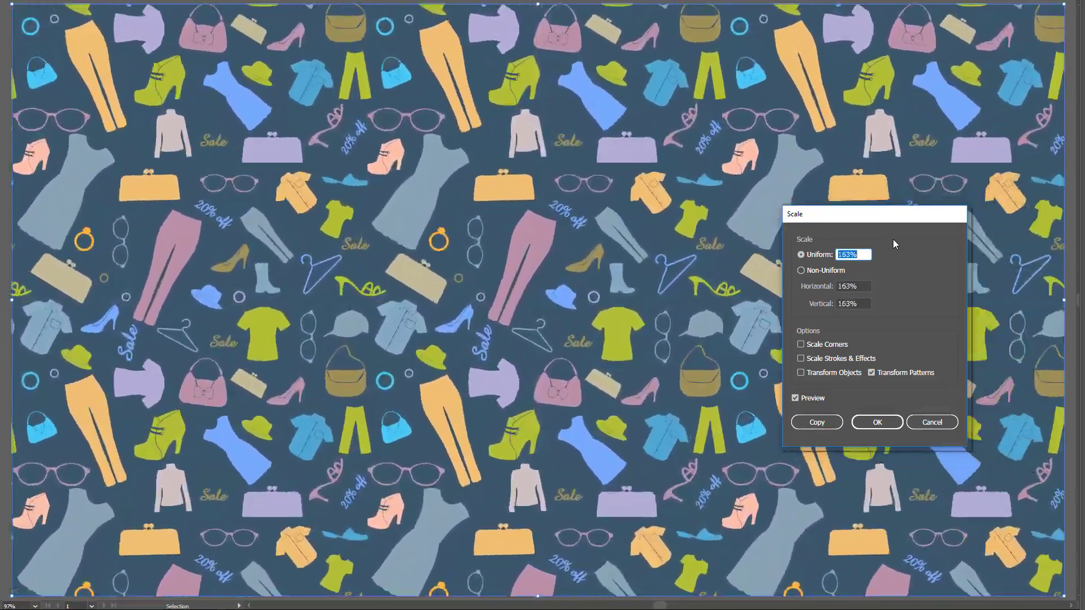
{"action": "key", "text": "Up"}
{"action": "key", "text": "Up"}
{"action": "key", "text": "Up"}
{"action": "key", "text": "Up"}
{"action": "key", "text": "Up"}
{"action": "key", "text": "Up"}
{"action": "key", "text": "Up"}
{"action": "key", "text": "Up"}
{"action": "key", "text": "Up"}
{"action": "key", "text": "Up"}
{"action": "key", "text": "Up"}
{"action": "key", "text": "Up"}
{"action": "key", "text": "Up"}
{"action": "key", "text": "Up"}
{"action": "key", "text": "Up"}
{"action": "key", "text": "Up"}
{"action": "key", "text": "Up"}
{"action": "key", "text": "Up"}
{"action": "key", "text": "Up"}
{"action": "key", "text": "Up"}
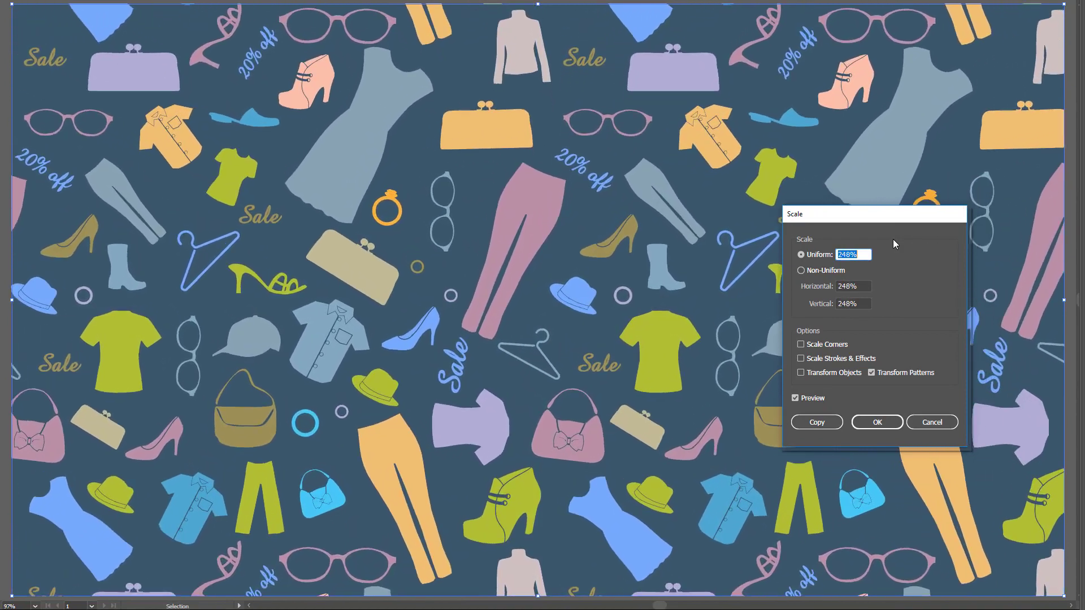
{"action": "key", "text": "Up"}
{"action": "key", "text": "Up"}
{"action": "key", "text": "Up"}
{"action": "key", "text": "Up"}
{"action": "key", "text": "Up"}
{"action": "key", "text": "Up"}
{"action": "key", "text": "Up"}
{"action": "key", "text": "Up"}
{"action": "key", "text": "Up"}
{"action": "key", "text": "Up"}
{"action": "key", "text": "Up"}
{"action": "key", "text": "Up"}
{"action": "key", "text": "Up"}
{"action": "key", "text": "Up"}
{"action": "key", "text": "Up"}
{"action": "key", "text": "Up"}
{"action": "key", "text": "Up"}
{"action": "key", "text": "Up"}
{"action": "key", "text": "Up"}
{"action": "key", "text": "Up"}
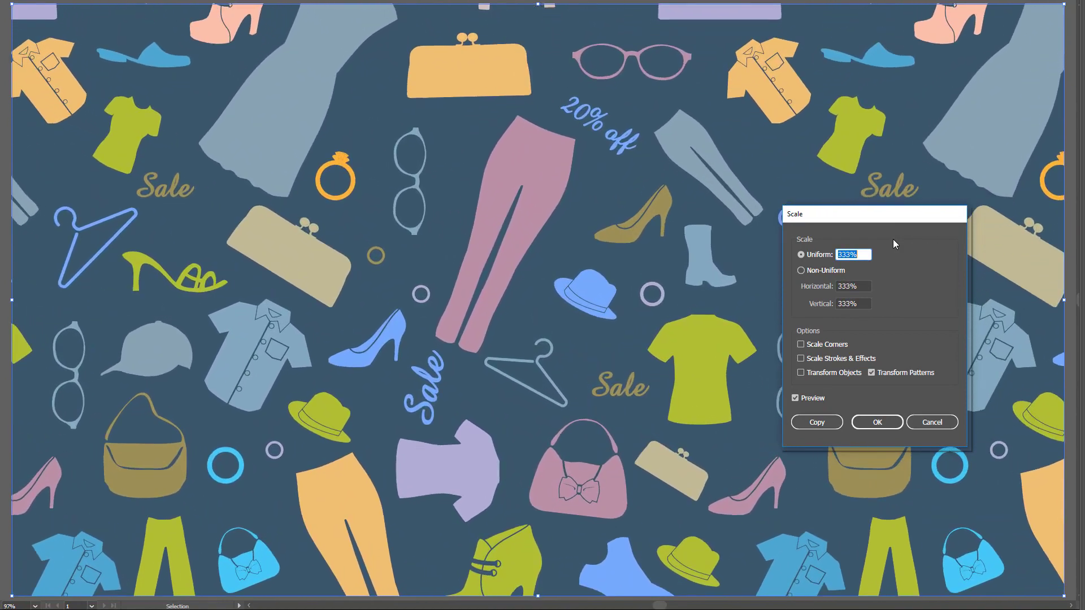
{"action": "key", "text": "Up"}
{"action": "key", "text": "Up"}
{"action": "key", "text": "Up"}
{"action": "key", "text": "Up"}
{"action": "key", "text": "Up"}
{"action": "key", "text": "Up"}
{"action": "key", "text": "Up"}
{"action": "key", "text": "Up"}
{"action": "key", "text": "Up"}
{"action": "key", "text": "Up"}
{"action": "key", "text": "Up"}
{"action": "key", "text": "Up"}
{"action": "key", "text": "Up"}
{"action": "key", "text": "Up"}
{"action": "key", "text": "Up"}
{"action": "key", "text": "Up"}
{"action": "key", "text": "Up"}
{"action": "key", "text": "Up"}
{"action": "key", "text": "Up"}
{"action": "key", "text": "Up"}
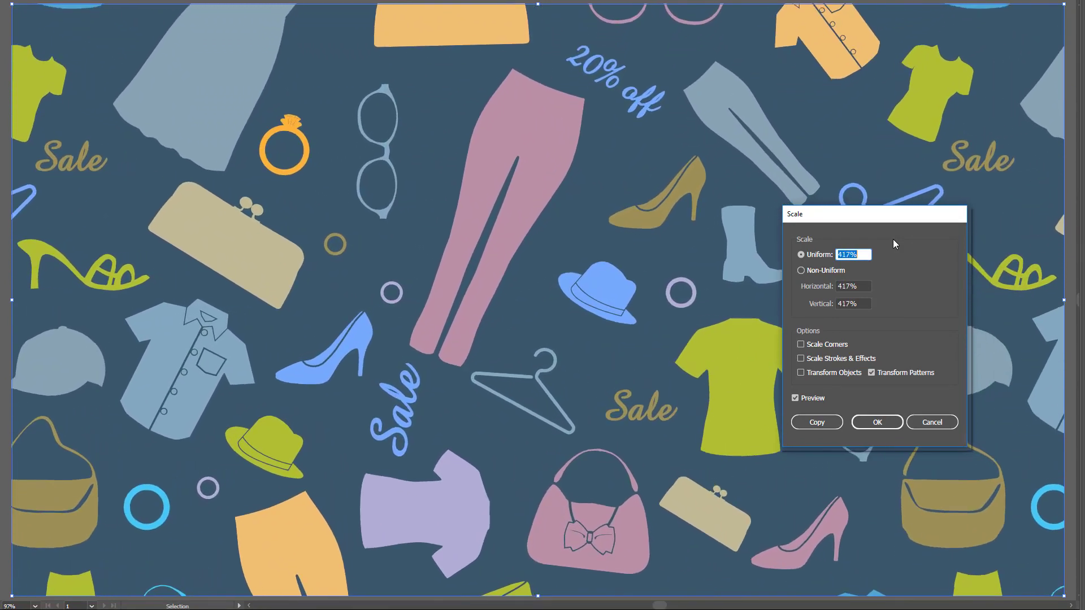
Lower the uniform pattern scale gradually through 450% down to 111%, transforming only the pattern with live preview on
{"action": "key", "text": "Down"}
{"action": "key", "text": "Down"}
{"action": "key", "text": "Down"}
{"action": "key", "text": "Down"}
{"action": "key", "text": "Down"}
{"action": "key", "text": "Down"}
{"action": "key", "text": "Down"}
{"action": "key", "text": "Down"}
{"action": "key", "text": "Down"}
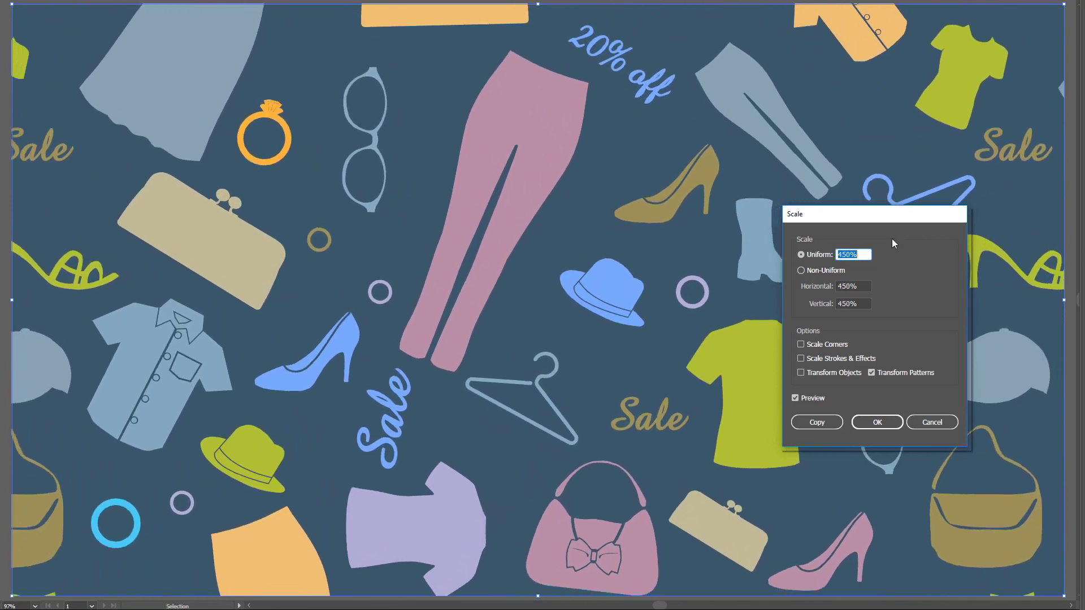
{"action": "key", "text": "Down"}
{"action": "key", "text": "Down"}
{"action": "key", "text": "Down"}
{"action": "key", "text": "Down"}
{"action": "key", "text": "Down"}
{"action": "key", "text": "Down"}
{"action": "key", "text": "Down"}
{"action": "key", "text": "Down"}
{"action": "key", "text": "Down"}
{"action": "key", "text": "Down"}
{"action": "key", "text": "Down"}
{"action": "key", "text": "Down"}
{"action": "key", "text": "Down"}
{"action": "key", "text": "Down"}
{"action": "key", "text": "Down"}
{"action": "key", "text": "Down"}
{"action": "key", "text": "Down"}
{"action": "key", "text": "Down"}
{"action": "key", "text": "Down"}
{"action": "key", "text": "Down"}
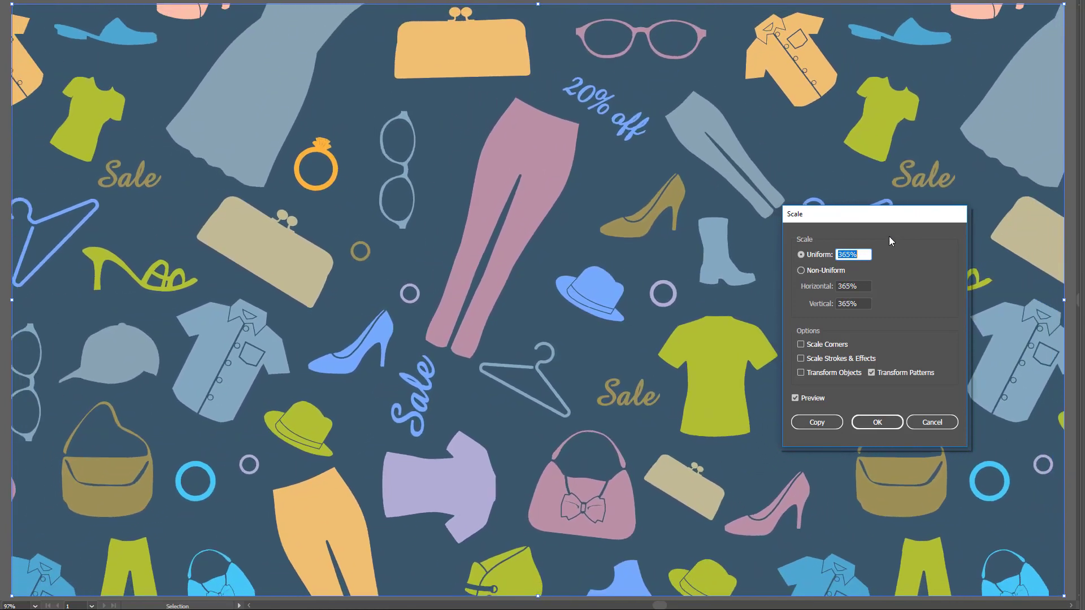
{"action": "key", "text": "Down"}
{"action": "key", "text": "Down"}
{"action": "key", "text": "Down"}
{"action": "key", "text": "Down"}
{"action": "key", "text": "Down"}
{"action": "key", "text": "Down"}
{"action": "key", "text": "Down"}
{"action": "key", "text": "Down"}
{"action": "key", "text": "Down"}
{"action": "key", "text": "Down"}
{"action": "key", "text": "Down"}
{"action": "key", "text": "Down"}
{"action": "key", "text": "Down"}
{"action": "key", "text": "Down"}
{"action": "key", "text": "Down"}
{"action": "key", "text": "Down"}
{"action": "key", "text": "Down"}
{"action": "key", "text": "Down"}
{"action": "key", "text": "Down"}
{"action": "key", "text": "Down"}
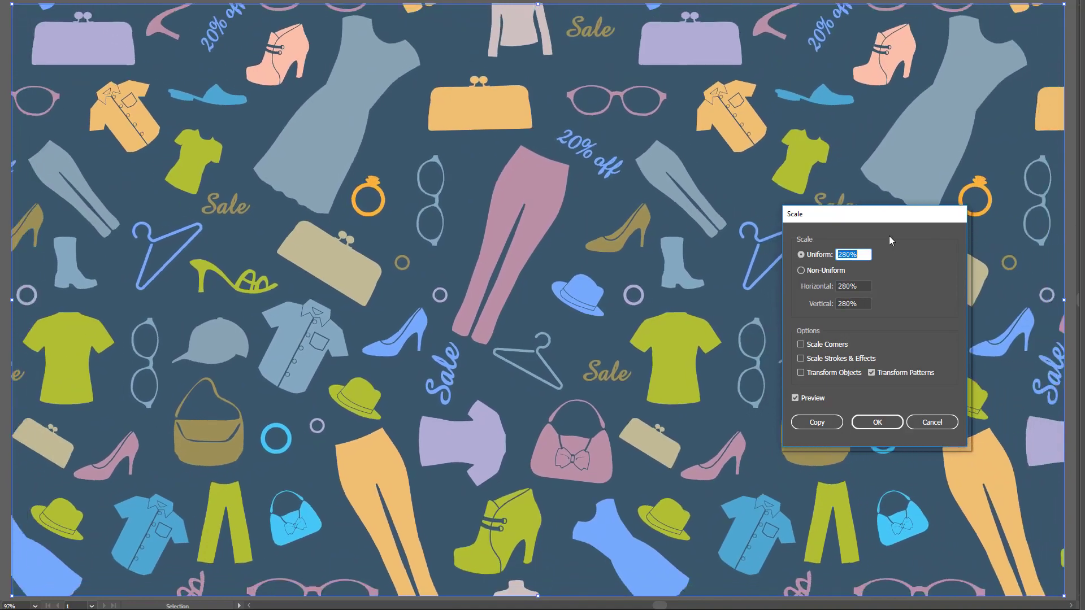
{"action": "key", "text": "Down"}
{"action": "key", "text": "Down"}
{"action": "key", "text": "Down"}
{"action": "key", "text": "Down"}
{"action": "key", "text": "Down"}
{"action": "key", "text": "Down"}
{"action": "key", "text": "Down"}
{"action": "key", "text": "Down"}
{"action": "key", "text": "Down"}
{"action": "key", "text": "Down"}
{"action": "key", "text": "Down"}
{"action": "key", "text": "Down"}
{"action": "key", "text": "Down"}
{"action": "key", "text": "Down"}
{"action": "key", "text": "Down"}
{"action": "key", "text": "Down"}
{"action": "key", "text": "Down"}
{"action": "key", "text": "Down"}
{"action": "key", "text": "Down"}
{"action": "key", "text": "Down"}
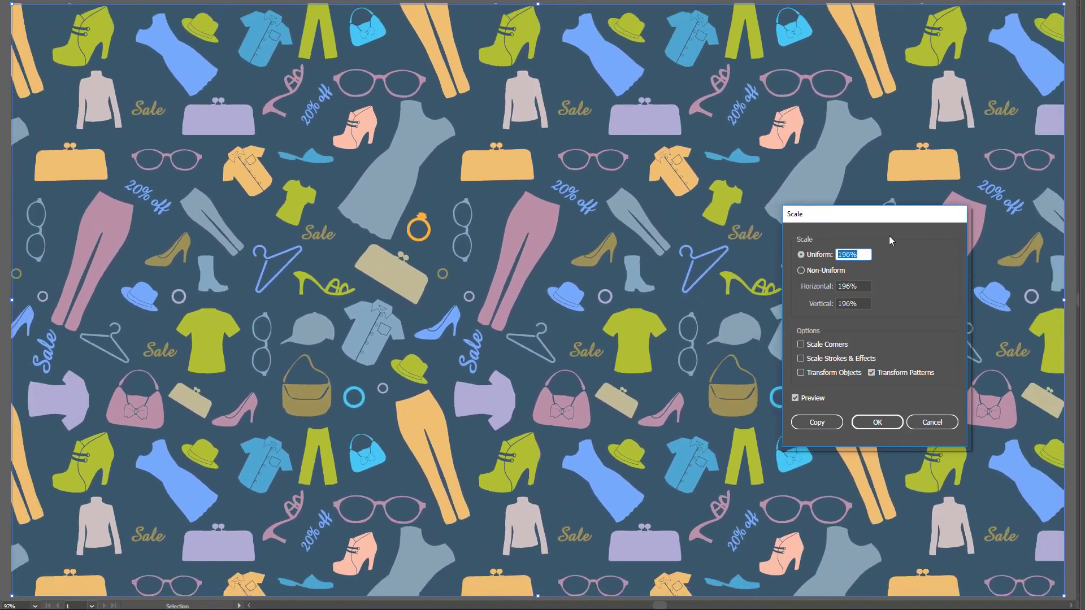
{"action": "key", "text": "Down"}
{"action": "key", "text": "Down"}
{"action": "key", "text": "Down"}
{"action": "key", "text": "Down"}
{"action": "key", "text": "Down"}
{"action": "key", "text": "Down"}
{"action": "key", "text": "Down"}
{"action": "key", "text": "Down"}
{"action": "key", "text": "Down"}
{"action": "key", "text": "Down"}
{"action": "key", "text": "Down"}
{"action": "key", "text": "Down"}
{"action": "key", "text": "Down"}
{"action": "key", "text": "Down"}
{"action": "key", "text": "Down"}
{"action": "key", "text": "Down"}
{"action": "key", "text": "Down"}
{"action": "key", "text": "Down"}
{"action": "key", "text": "Down"}
{"action": "key", "text": "Down"}
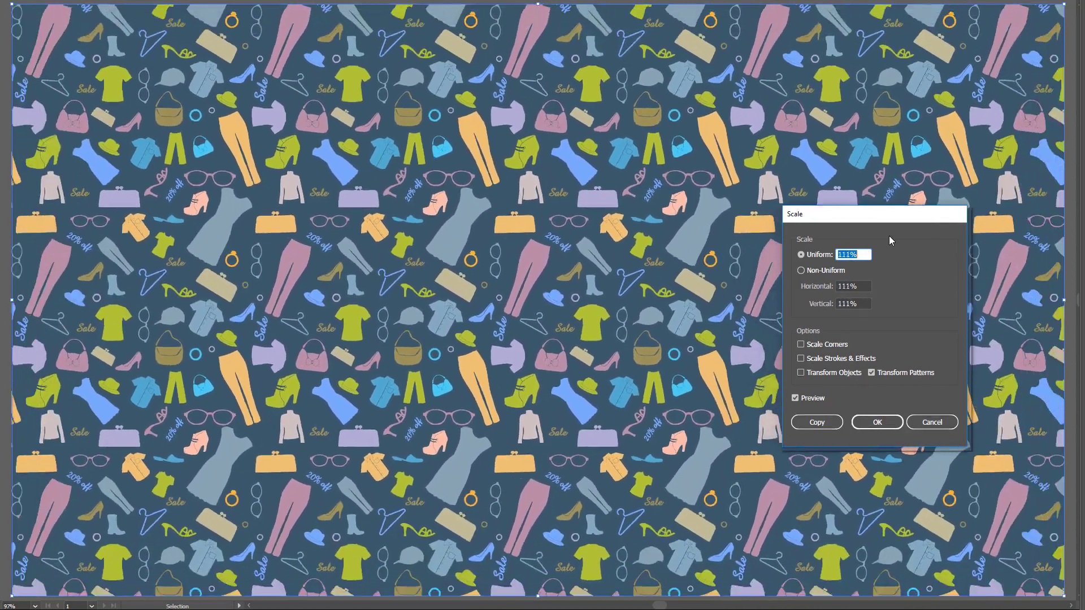